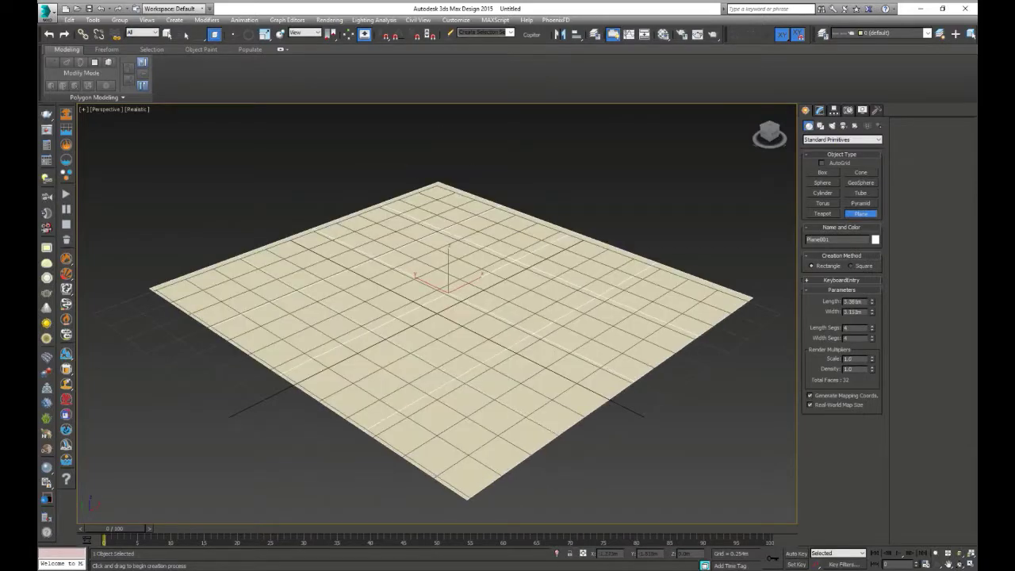
Step: Draw the stepped wine-glass half-profile as a straight-segment Line in the Front viewport
{"action": "left_click", "coordinate": [820, 125]}
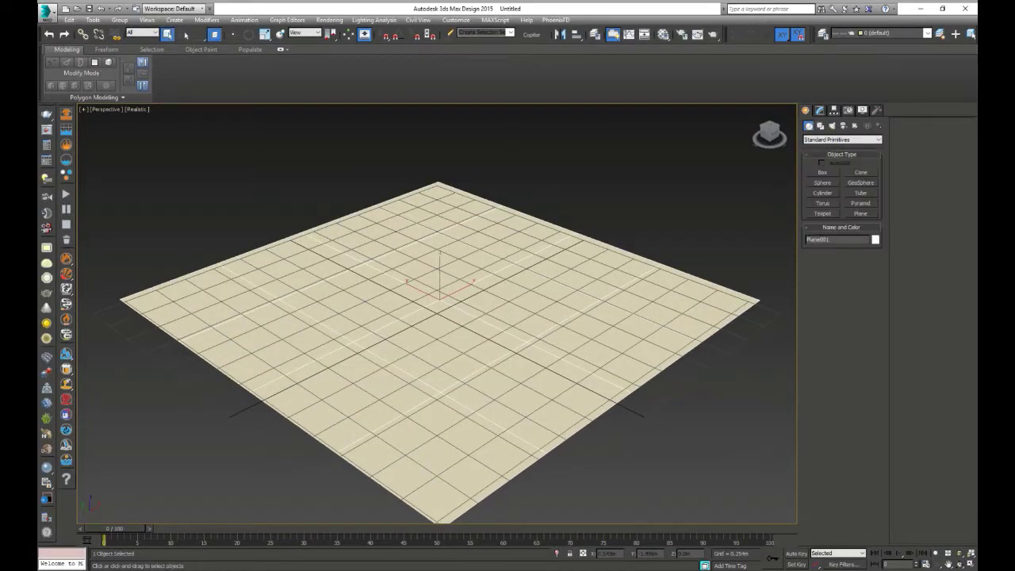
{"action": "left_click", "coordinate": [822, 180]}
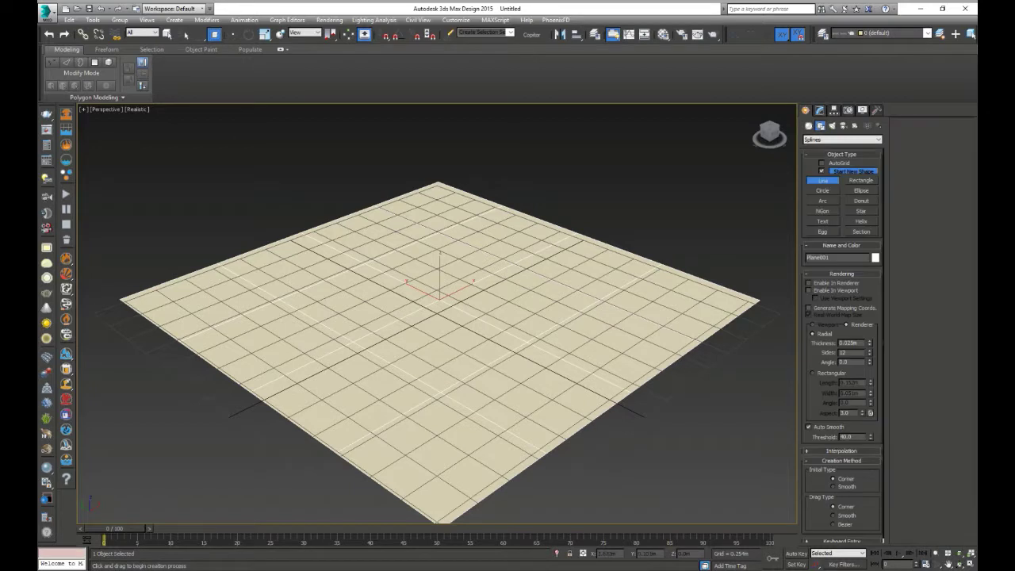
{"action": "key", "text": "f"}
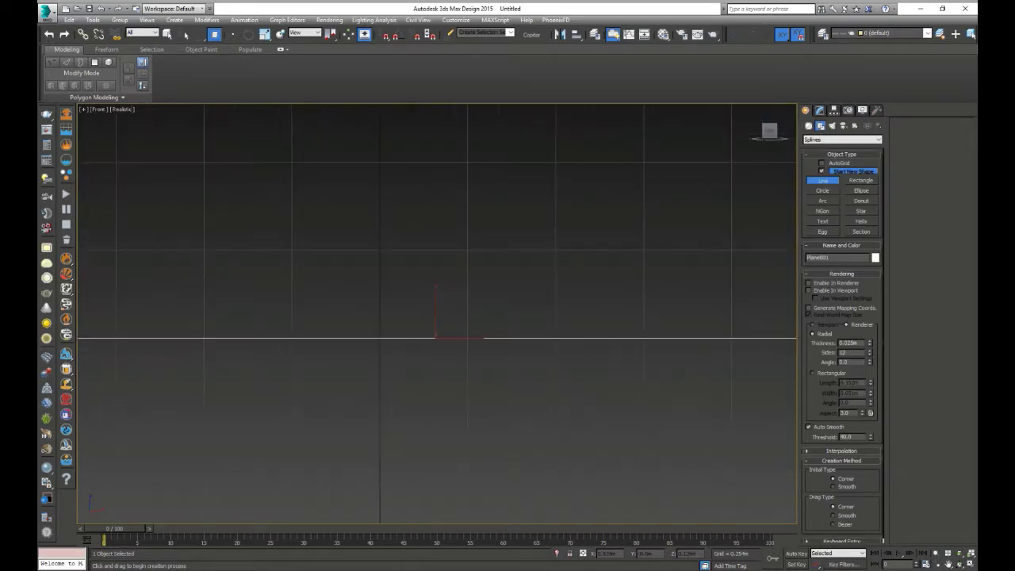
{"action": "left_click", "coordinate": [427, 167]}
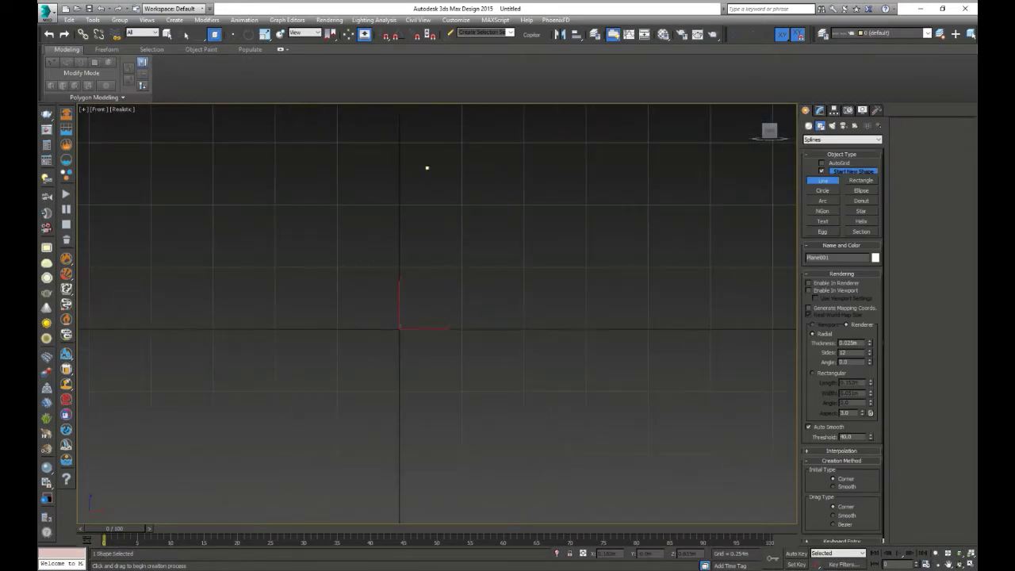
{"action": "left_click", "coordinate": [481, 167]}
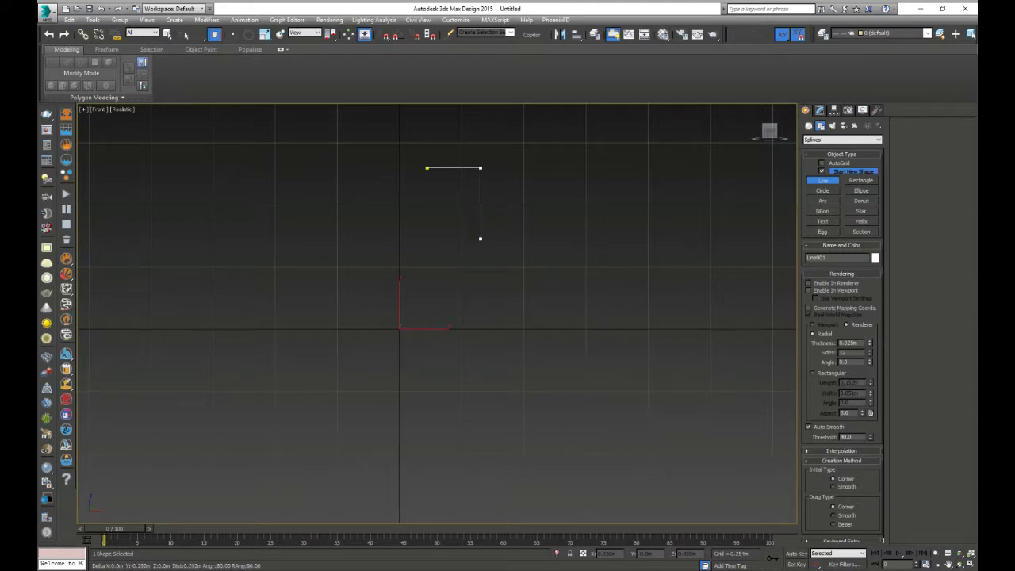
{"action": "left_click", "coordinate": [480, 238]}
{"action": "left_click", "coordinate": [441, 237]}
{"action": "left_click", "coordinate": [441, 310]}
{"action": "left_click", "coordinate": [464, 311]}
{"action": "left_click", "coordinate": [464, 328]}
{"action": "left_click", "coordinate": [400, 328]}
{"action": "right_click", "coordinate": [462, 349]}
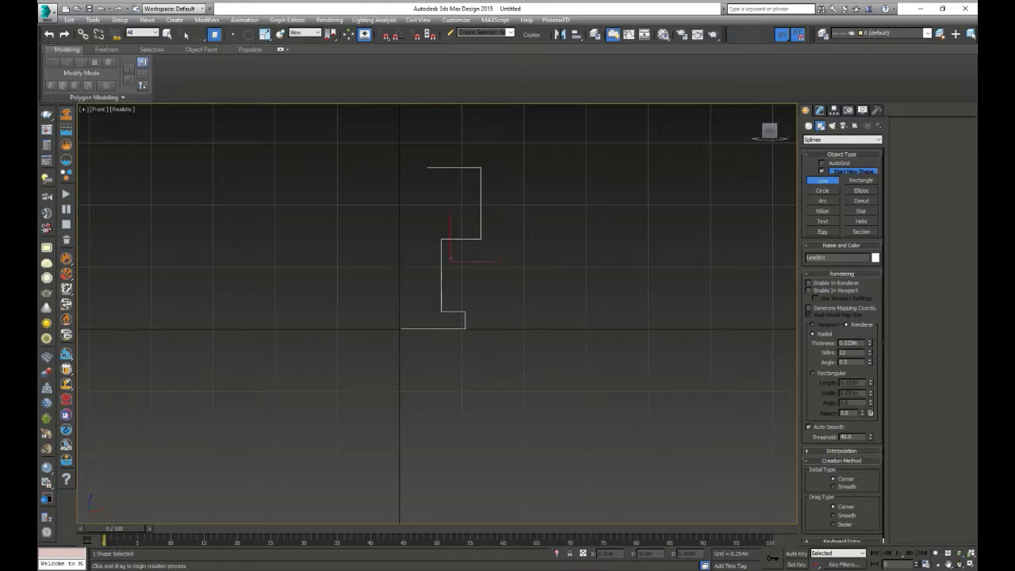
Step: In Vertex sub-object mode, move the profile's top vertex to the right
{"action": "left_click", "coordinate": [819, 109]}
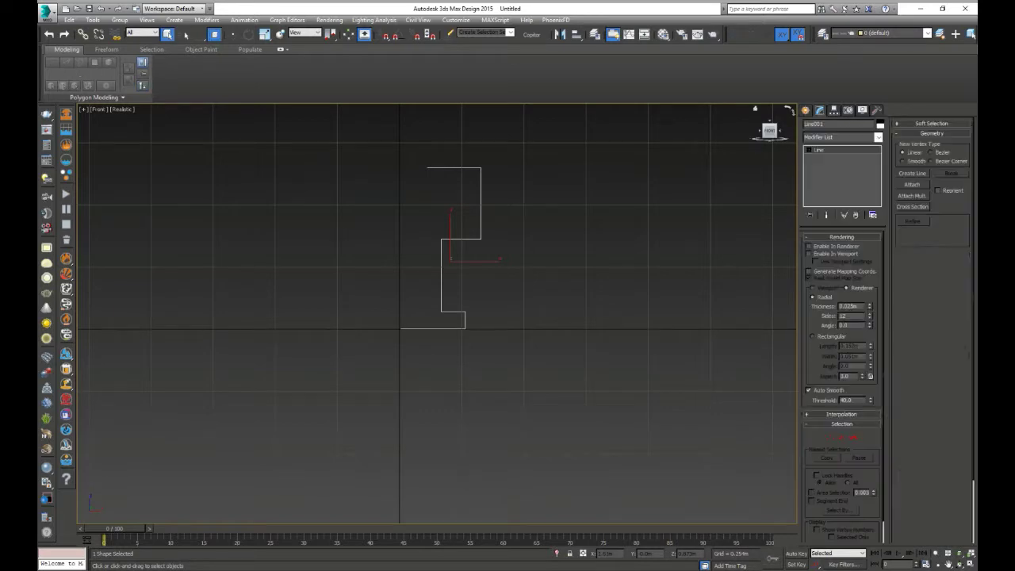
{"action": "key", "text": "1"}
{"action": "left_click", "coordinate": [426, 166]}
{"action": "key", "text": "w"}
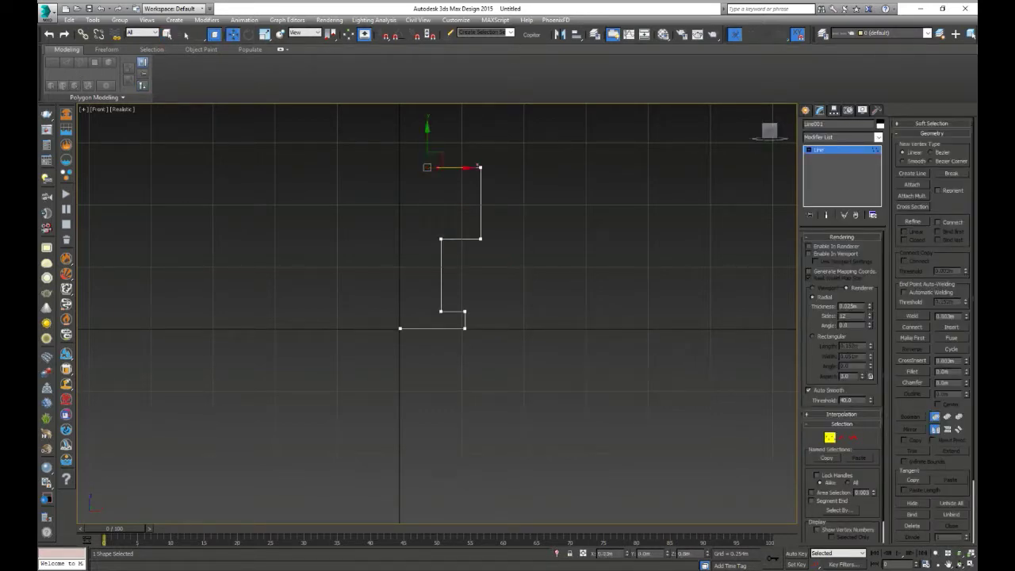
{"action": "left_click_drag", "start_coordinate": [478, 166], "coordinate": [522, 165]}
{"action": "scroll", "coordinate": [460, 313], "scroll_direction": "up", "scroll_amount": 2}
Step: Reposition the notch, base and top vertices to refine the glass profile
{"action": "left_click", "coordinate": [430, 310]}
{"action": "left_click_drag", "start_coordinate": [432, 310], "coordinate": [432, 334]}
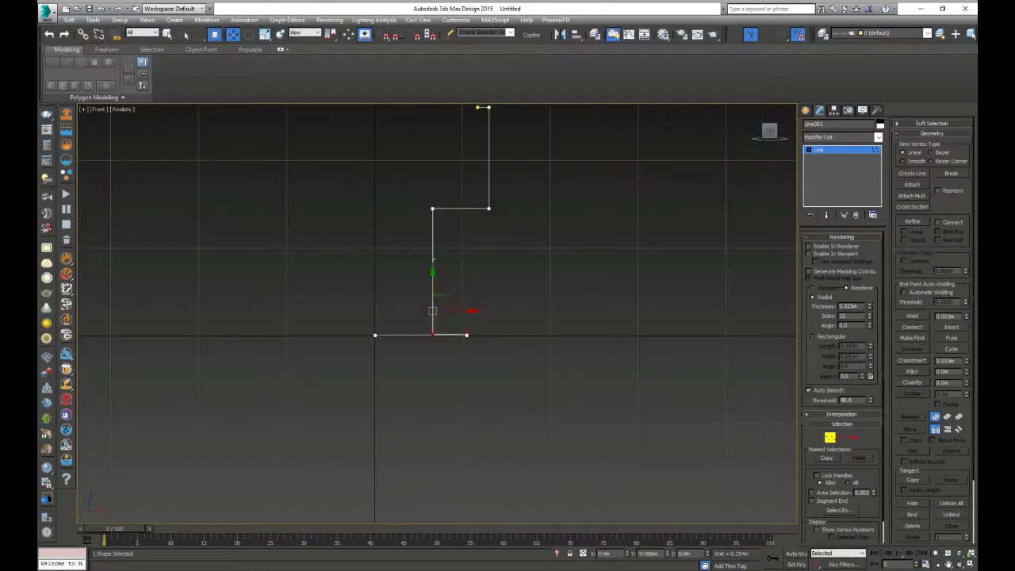
{"action": "left_click_drag", "start_coordinate": [432, 278], "coordinate": [432, 271]}
{"action": "middle_click_drag", "start_coordinate": [459, 373], "coordinate": [456, 408]}
{"action": "scroll", "coordinate": [459, 410], "scroll_direction": "down", "scroll_amount": 2}
{"action": "scroll", "coordinate": [483, 259], "scroll_direction": "up", "scroll_amount": 2}
{"action": "middle_click_drag", "start_coordinate": [483, 259], "coordinate": [479, 229]}
{"action": "left_click", "coordinate": [464, 144]}
{"action": "left_click_drag", "start_coordinate": [464, 144], "coordinate": [420, 144]}
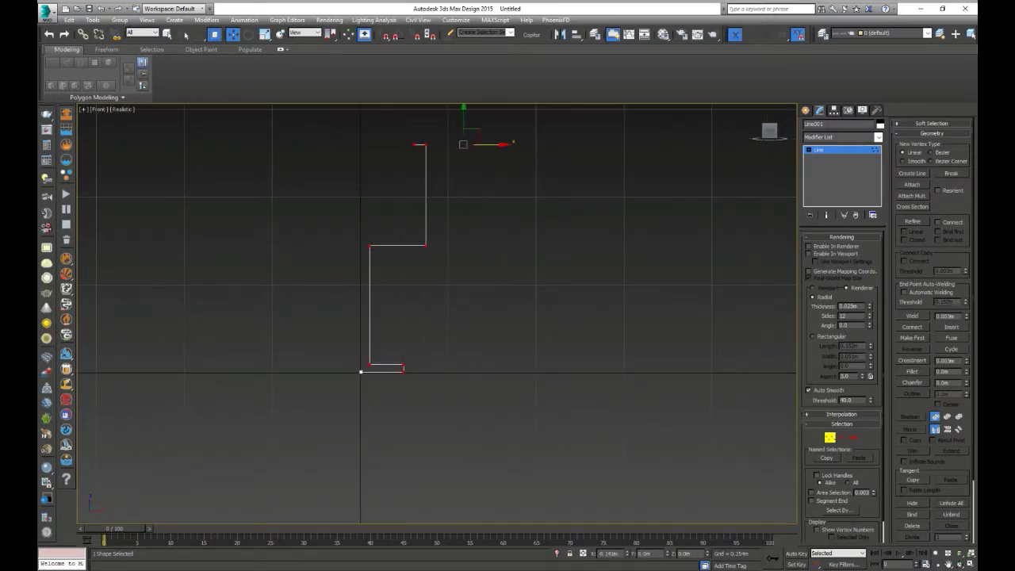
{"action": "middle_click_drag", "start_coordinate": [421, 144], "coordinate": [452, 228]}
Step: Fillet the bowl's corner vertex into a smooth curve
{"action": "left_click", "coordinate": [462, 326]}
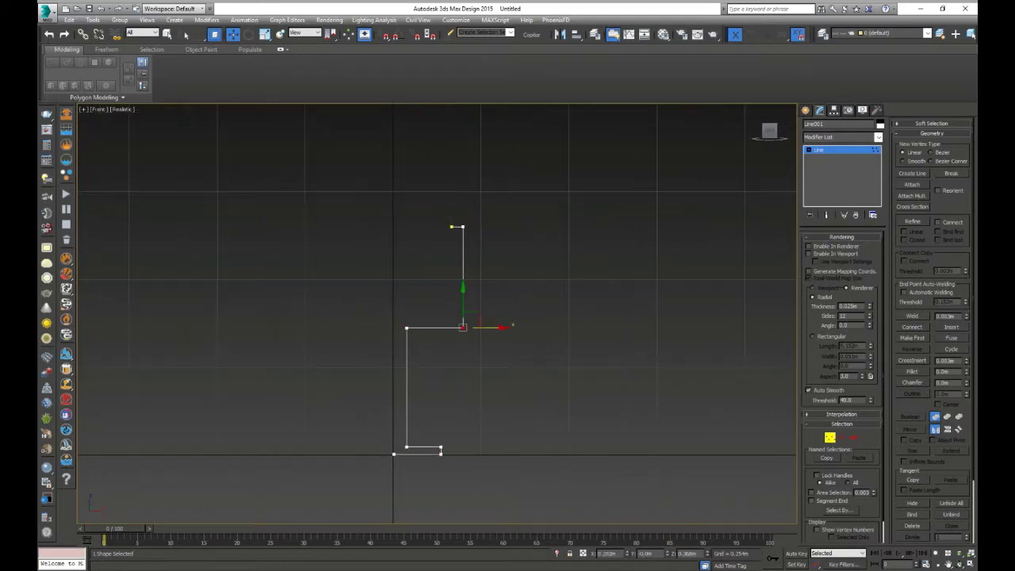
{"action": "left_click", "coordinate": [911, 371]}
{"action": "left_click_drag", "start_coordinate": [462, 327], "coordinate": [462, 293]}
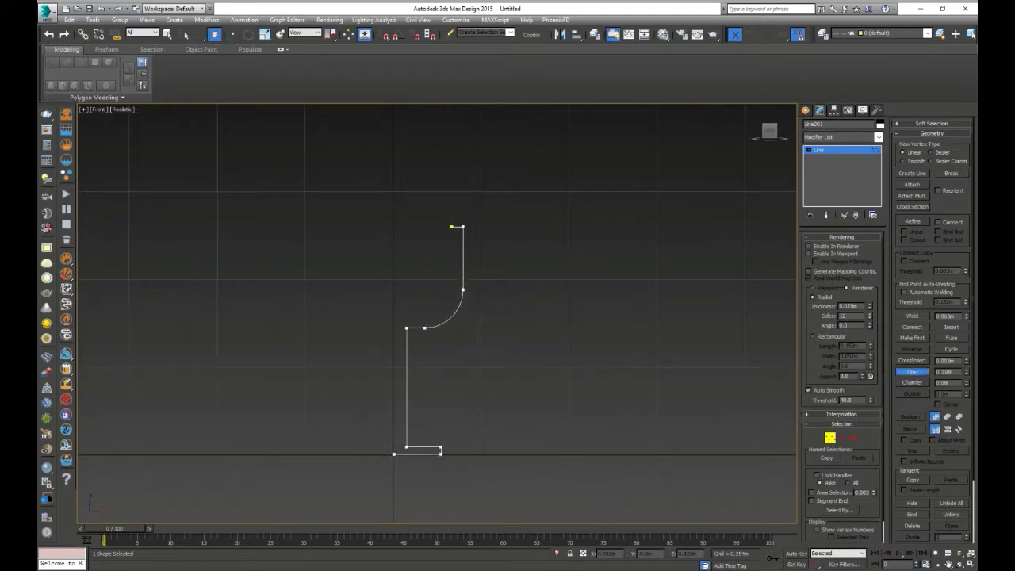
{"action": "scroll", "coordinate": [456, 243], "scroll_direction": "up", "scroll_amount": 3}
{"action": "scroll", "coordinate": [466, 285], "scroll_direction": "down", "scroll_amount": 1}
{"action": "key", "text": "w"}
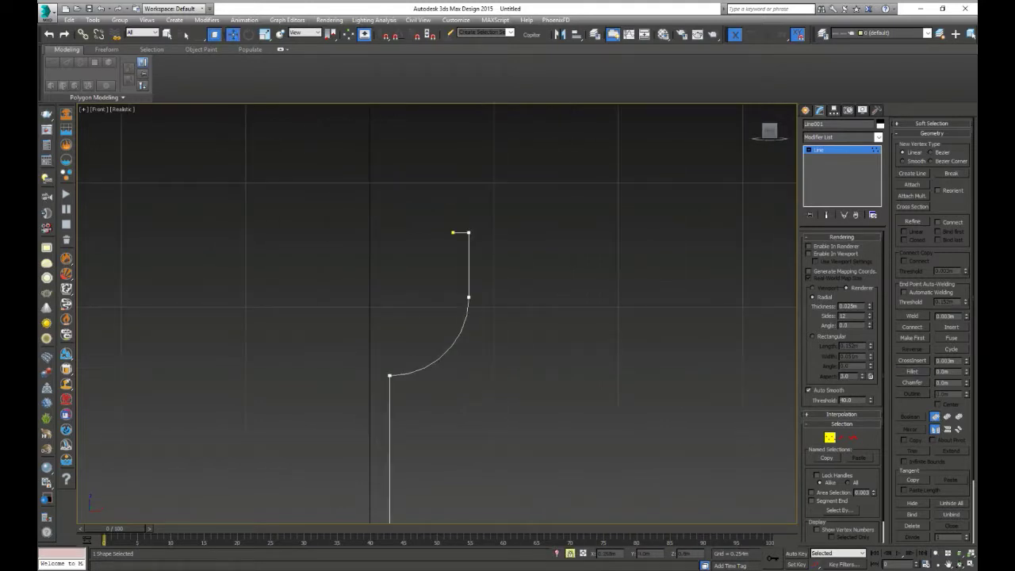
{"action": "right_click", "coordinate": [496, 251]}
{"action": "key", "text": "Escape"}
{"action": "key", "text": "space"}
{"action": "key", "text": "1"}
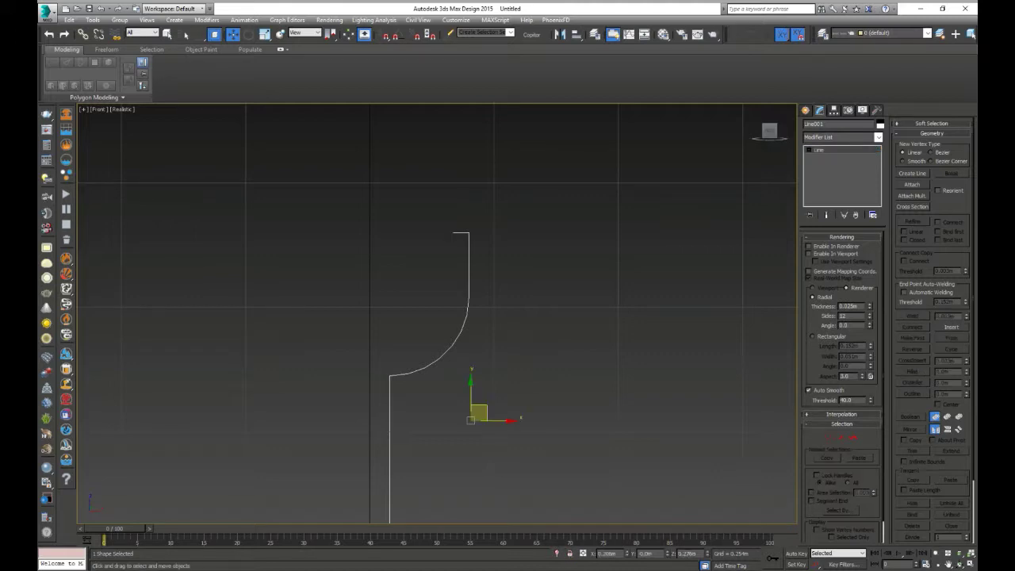
Step: Raise the top vertices to lengthen the rim and adjust the middle vertex
{"action": "key", "text": "1"}
{"action": "left_click", "coordinate": [453, 232]}
{"action": "left_click_drag", "start_coordinate": [453, 214], "coordinate": [452, 172]}
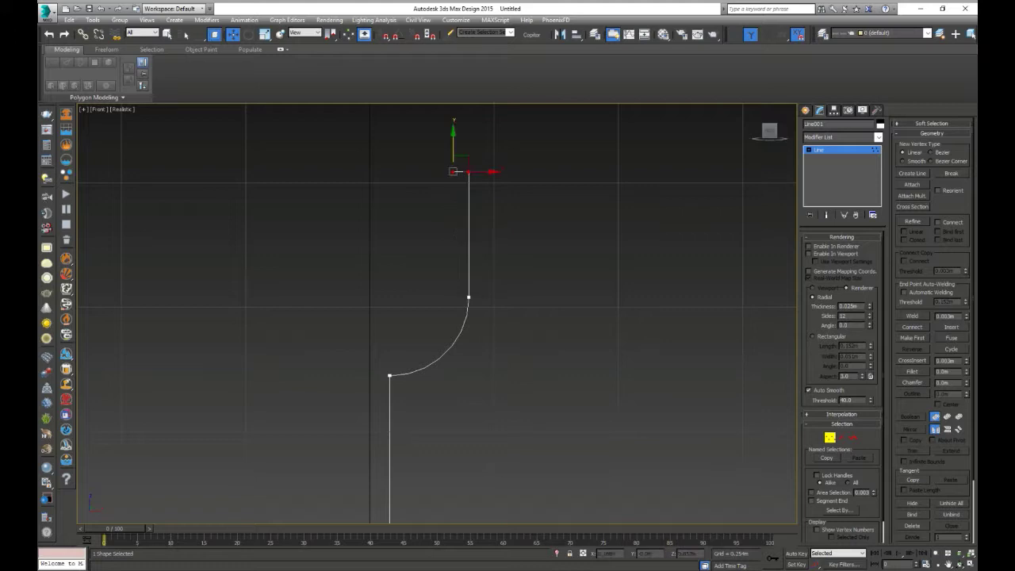
{"action": "key", "text": "ctrl+d"}
{"action": "left_click", "coordinate": [468, 297]}
{"action": "middle_click_drag", "start_coordinate": [468, 297], "coordinate": [478, 331]}
{"action": "scroll", "coordinate": [486, 312], "scroll_direction": "down", "scroll_amount": 2}
{"action": "scroll", "coordinate": [486, 312], "scroll_direction": "down", "scroll_amount": 4}
{"action": "key", "text": "1"}
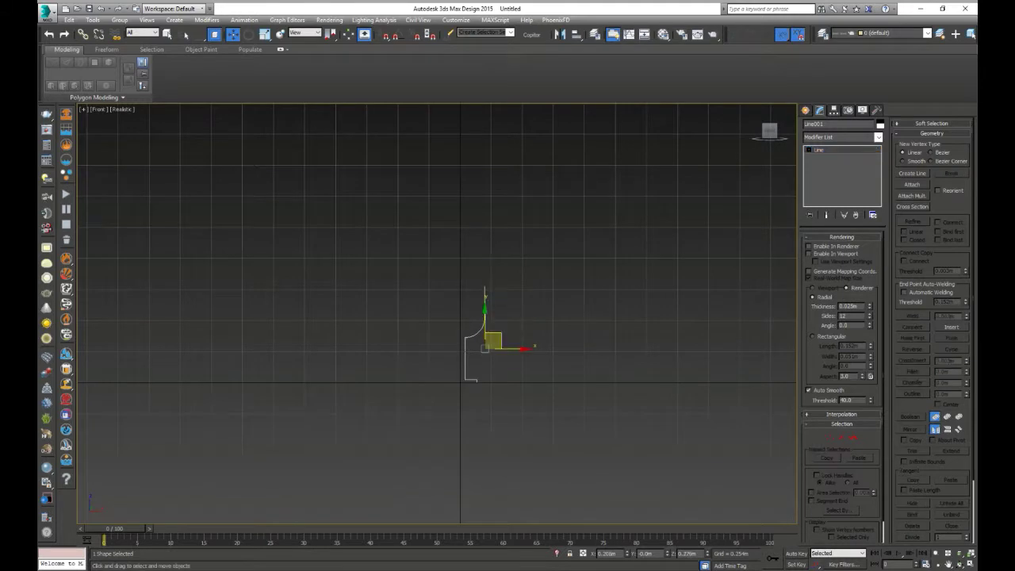
{"action": "scroll", "coordinate": [583, 353], "scroll_direction": "up", "scroll_amount": 2}
{"action": "left_click", "coordinate": [840, 137]}
Step: Apply Lathe to Line001 and shift its axis until a wine glass with bowl, stem and base forms
{"action": "key", "text": "l"}
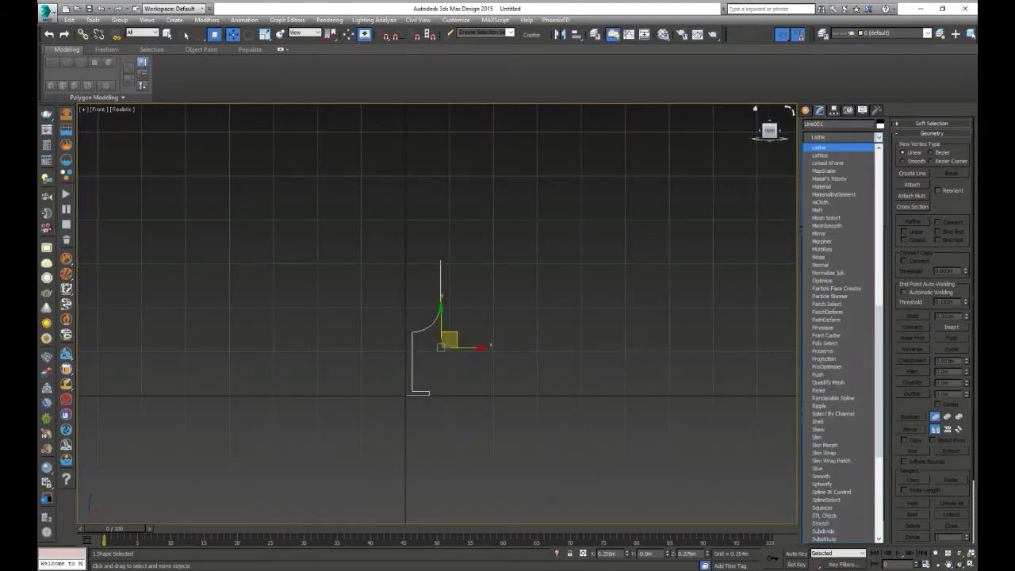
{"action": "key", "text": "Return"}
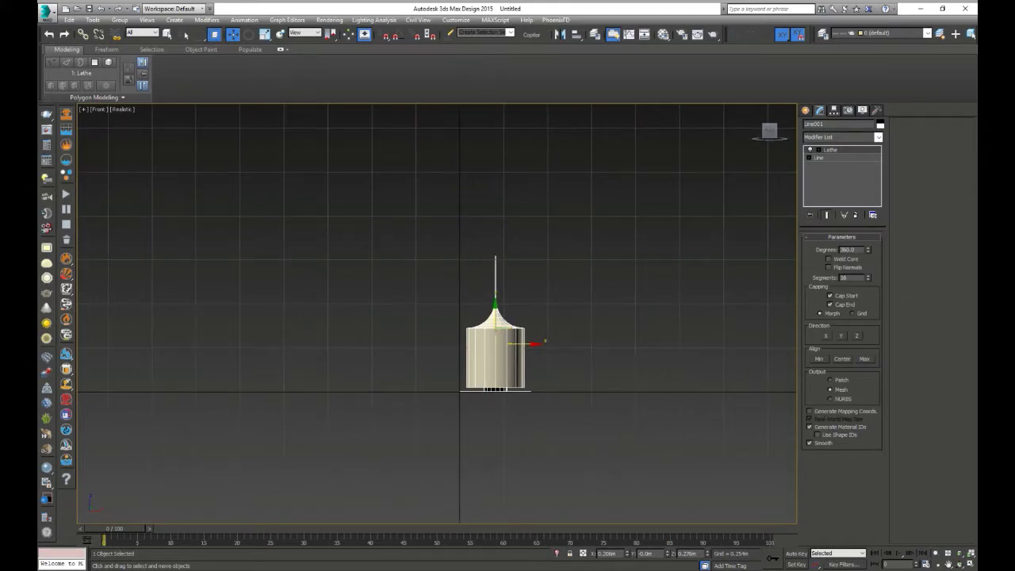
{"action": "left_click_drag", "start_coordinate": [501, 336], "coordinate": [515, 343]}
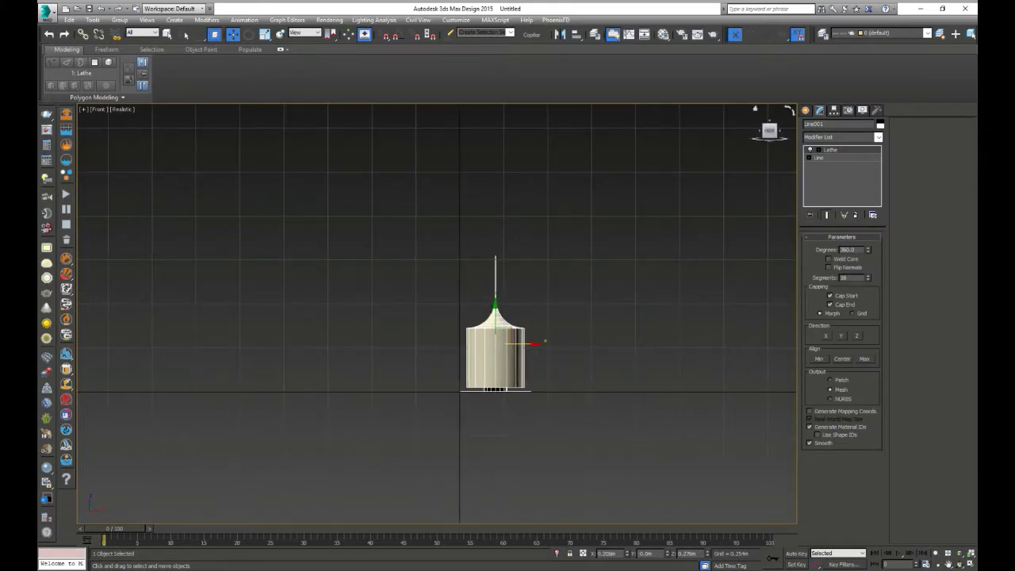
{"action": "left_click", "coordinate": [829, 149]}
{"action": "left_click_drag", "start_coordinate": [500, 342], "coordinate": [473, 344]}
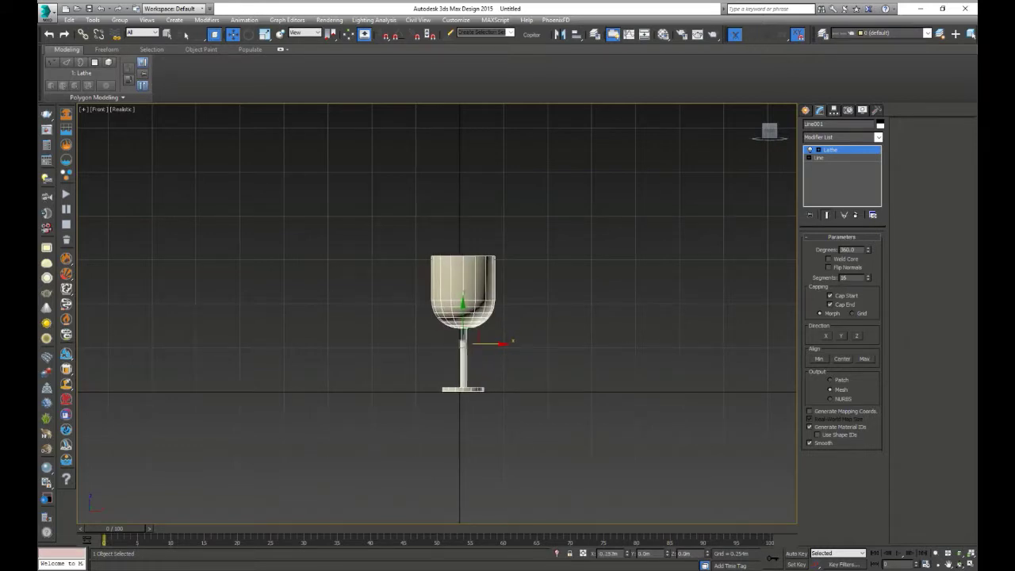
{"action": "left_click_drag", "start_coordinate": [499, 343], "coordinate": [502, 343]}
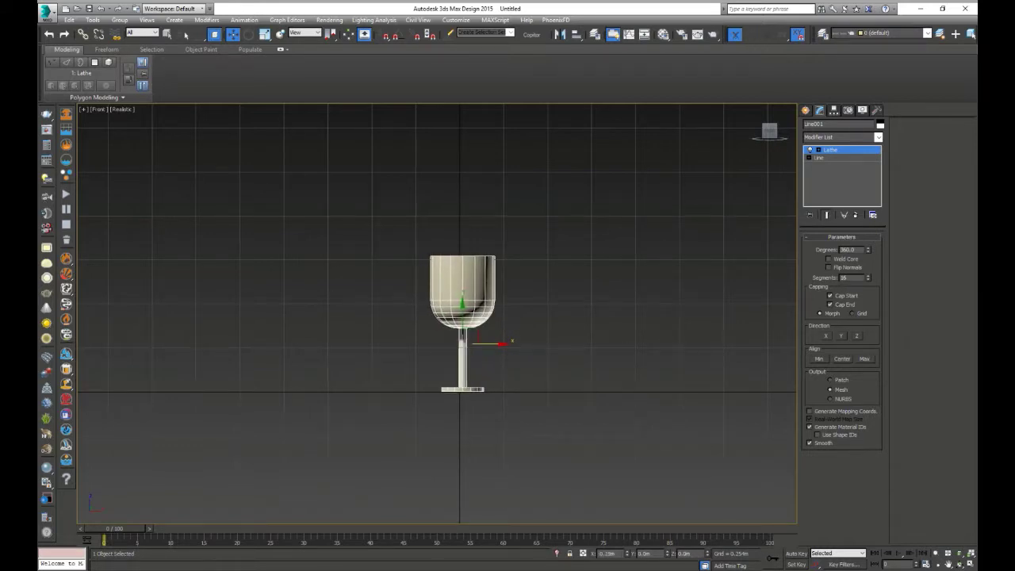
{"action": "scroll", "coordinate": [479, 388], "scroll_direction": "up", "scroll_amount": 5}
{"action": "mouse_move", "coordinate": [436, 314]}
{"action": "middle_mouse_down", "text": "alt"}
{"action": "mouse_move", "coordinate": [475, 333]}
{"action": "mouse_move", "coordinate": [452, 317]}
{"action": "middle_mouse_up", "text": "alt"}
{"action": "scroll", "coordinate": [436, 313], "scroll_direction": "down", "scroll_amount": 5}
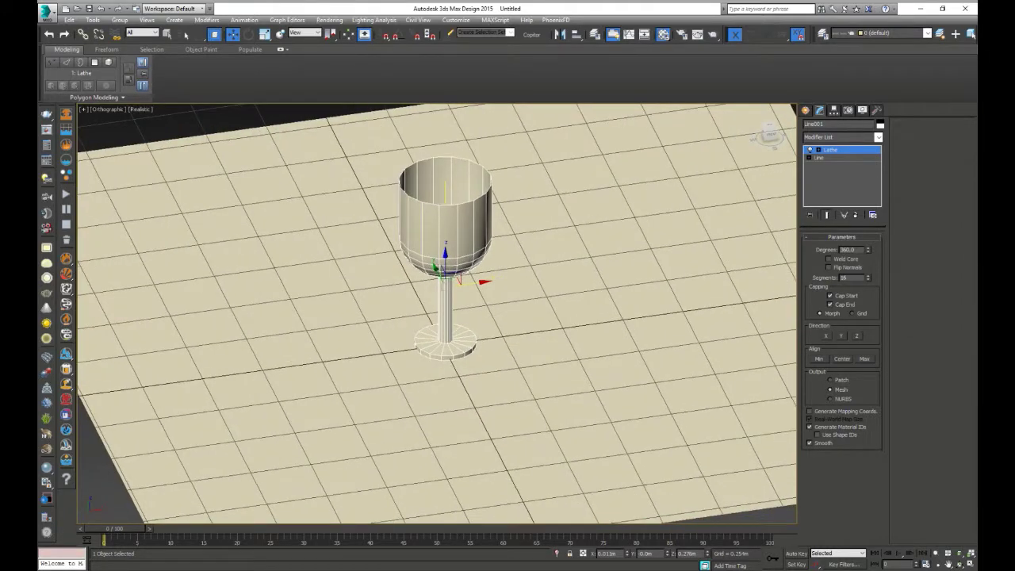
Step: Briefly open and close the Material Editor
{"action": "left_click", "coordinate": [662, 34]}
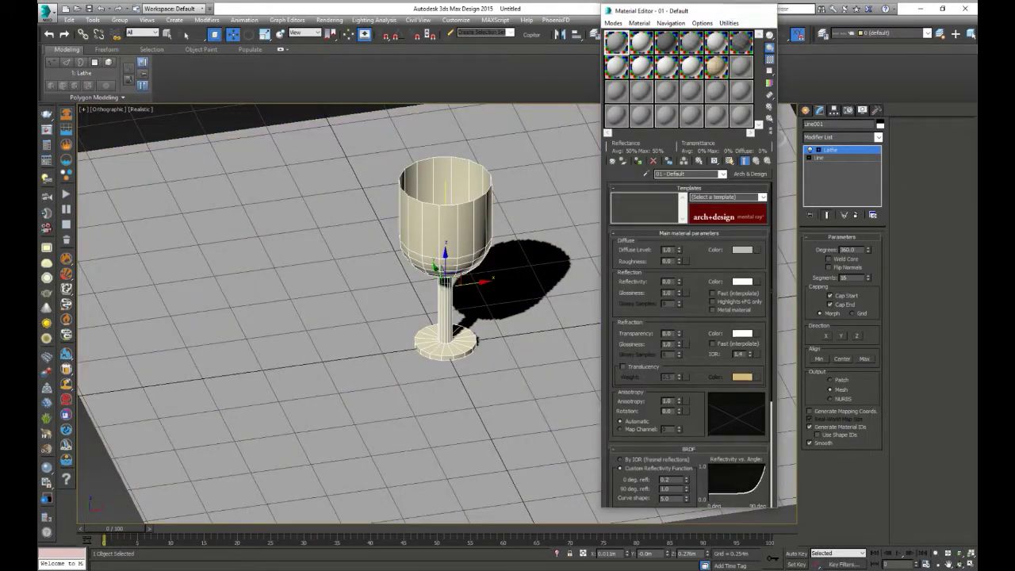
{"action": "left_click", "coordinate": [765, 10]}
{"action": "scroll", "coordinate": [512, 299], "scroll_direction": "up", "scroll_amount": 3}
{"action": "scroll", "coordinate": [436, 313], "scroll_direction": "down", "scroll_amount": 5}
{"action": "scroll", "coordinate": [436, 314], "scroll_direction": "up", "scroll_amount": 6}
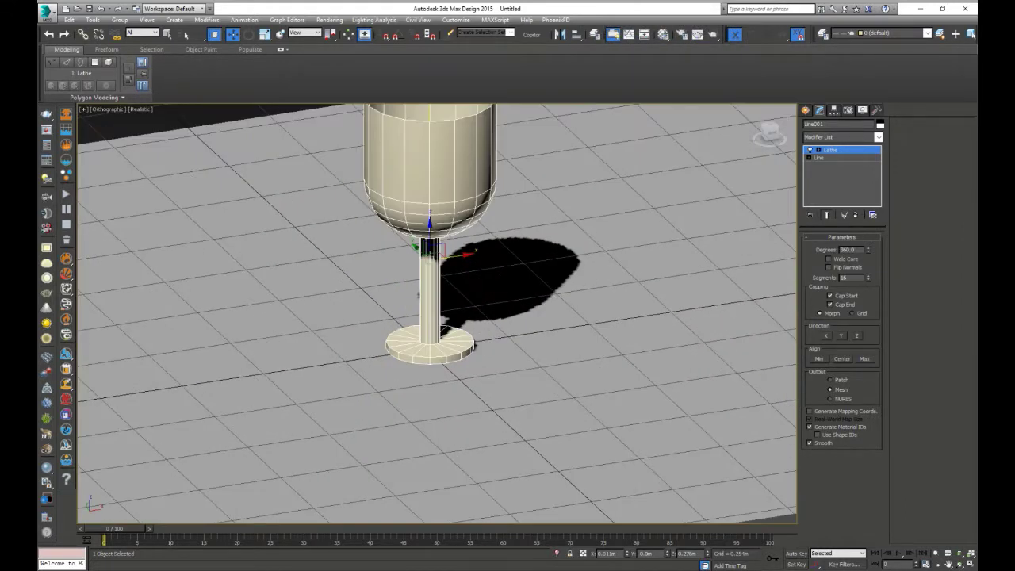
{"action": "scroll", "coordinate": [436, 313], "scroll_direction": "up", "scroll_amount": 3}
Step: At the Line level, fillet the glass base's corner vertices to round them
{"action": "left_click", "coordinate": [819, 157]}
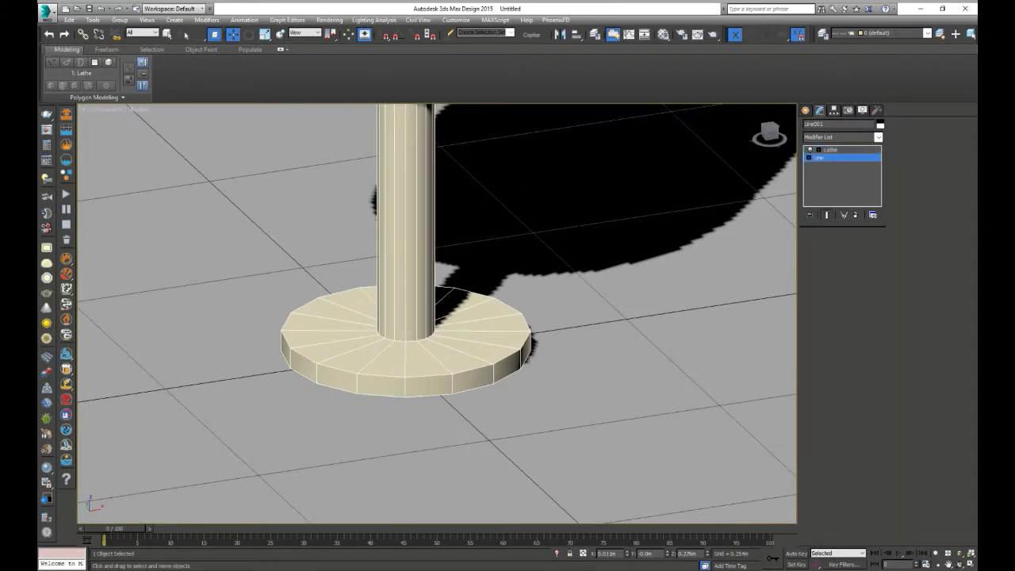
{"action": "scroll", "coordinate": [432, 324], "scroll_direction": "up", "scroll_amount": 2}
{"action": "key", "text": "1"}
{"action": "left_click", "coordinate": [433, 325]}
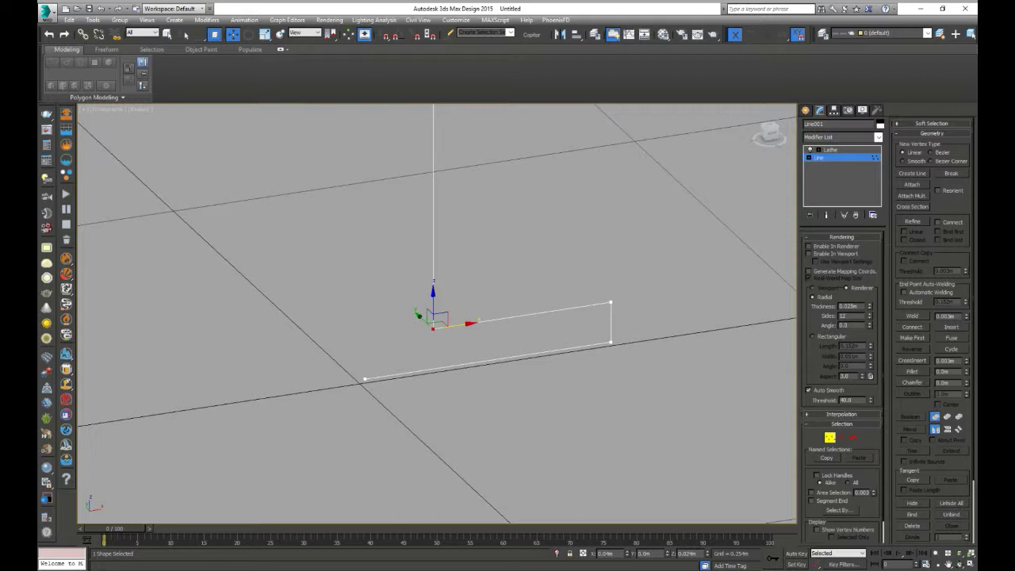
{"action": "left_click", "coordinate": [912, 371]}
{"action": "left_click_drag", "start_coordinate": [433, 325], "coordinate": [433, 273]}
{"action": "left_click_drag", "start_coordinate": [608, 302], "coordinate": [608, 285]}
{"action": "left_click_drag", "start_coordinate": [610, 342], "coordinate": [610, 329]}
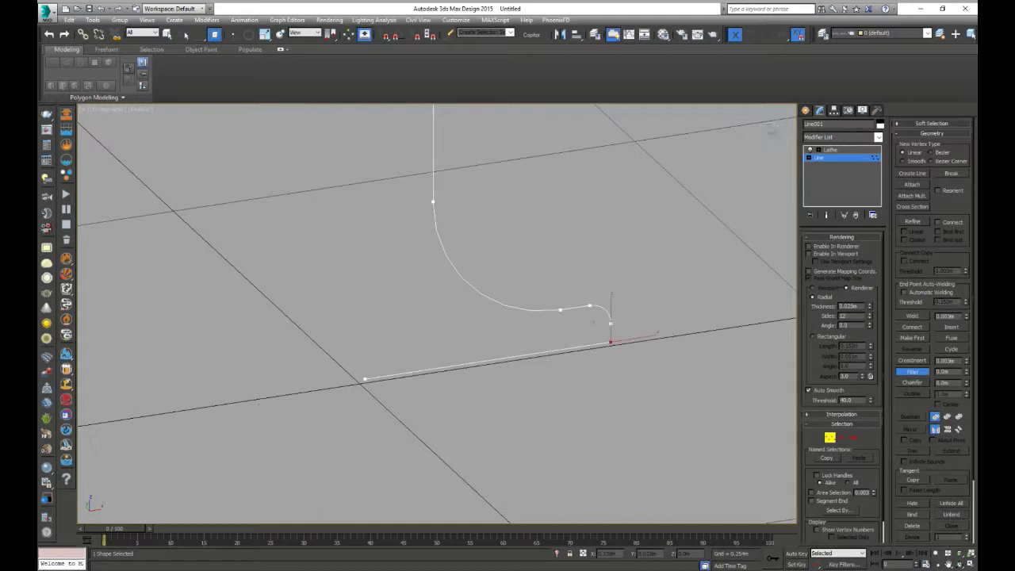
{"action": "scroll", "coordinate": [405, 455], "scroll_direction": "down", "scroll_amount": 3}
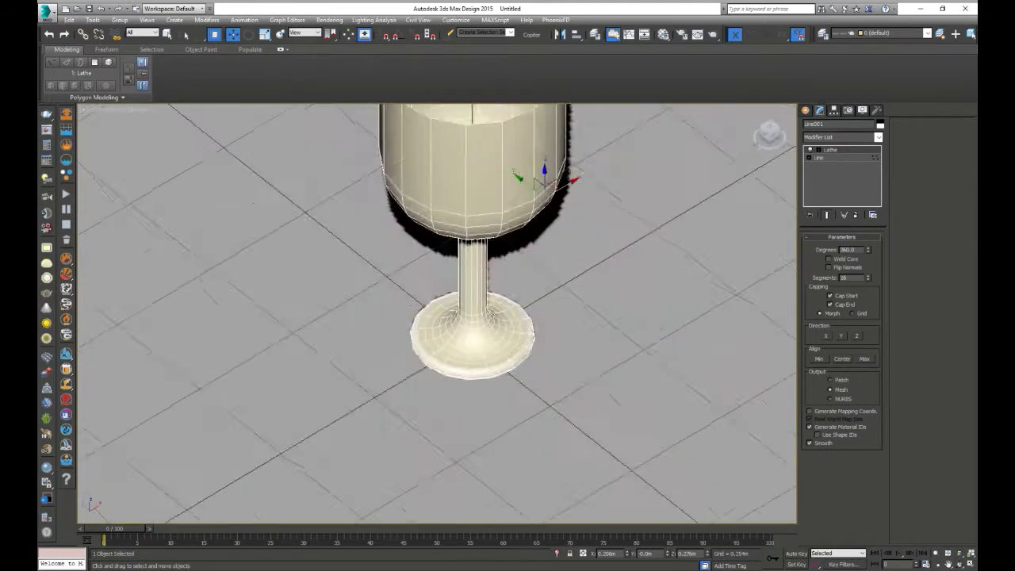
Step: Enable Weld Core on the Lathe, leave Flip Normals off, and set Output to Patch
{"action": "left_click", "coordinate": [828, 258]}
{"action": "left_click", "coordinate": [829, 267]}
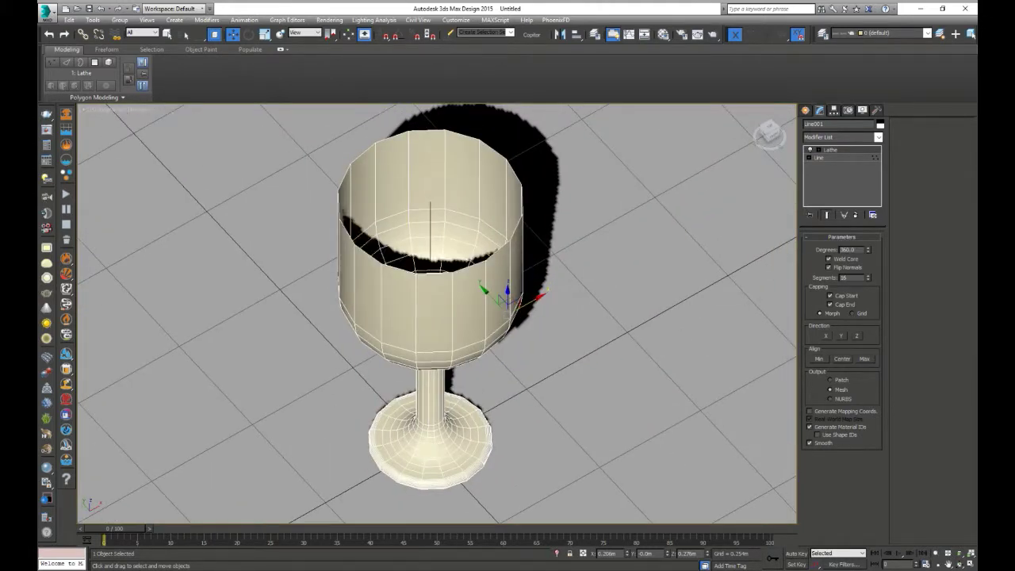
{"action": "left_click", "coordinate": [828, 267]}
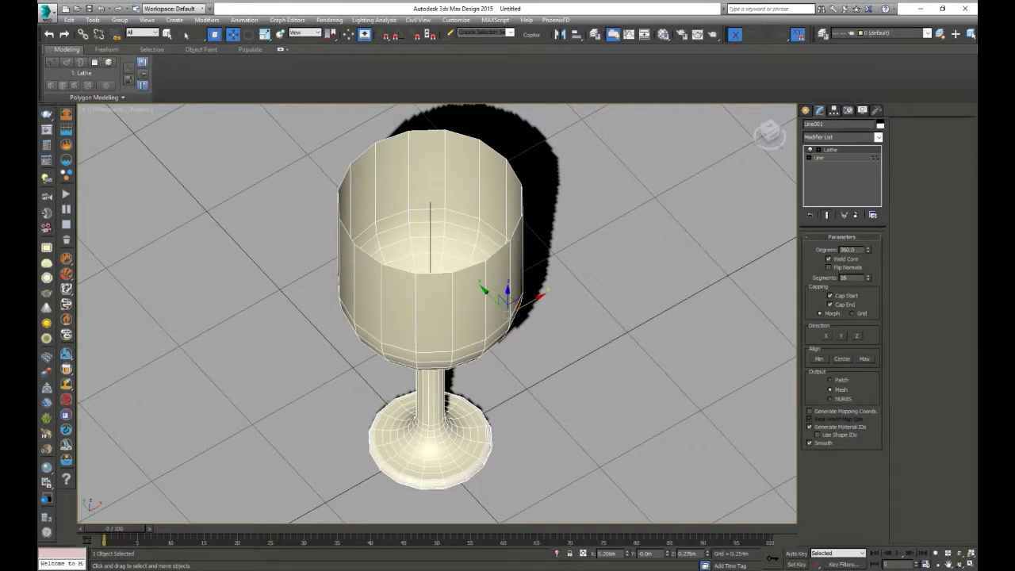
{"action": "left_click", "coordinate": [829, 380]}
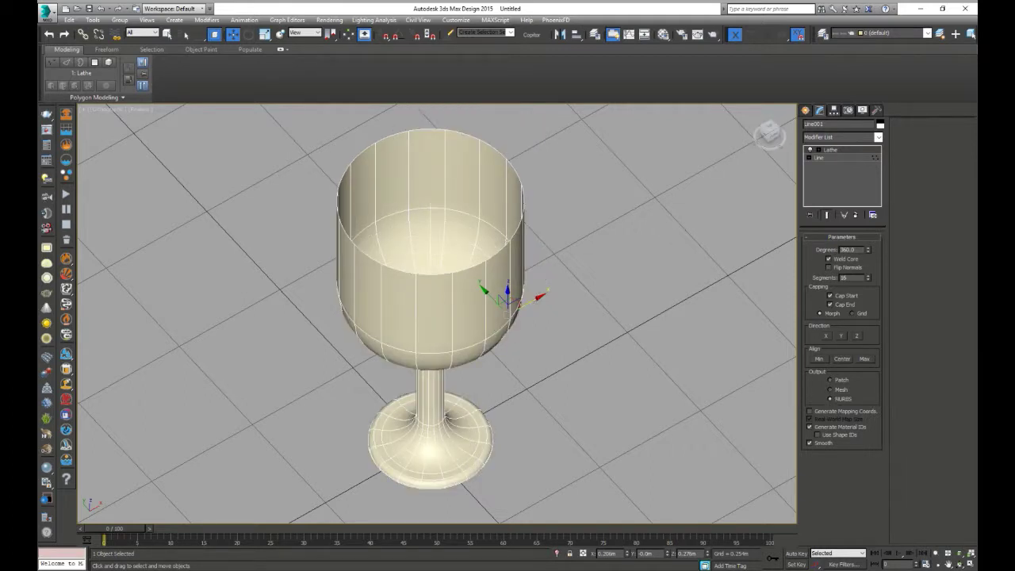
{"action": "middle_click_drag", "start_coordinate": [436, 317], "coordinate": [453, 233], "text": "alt"}
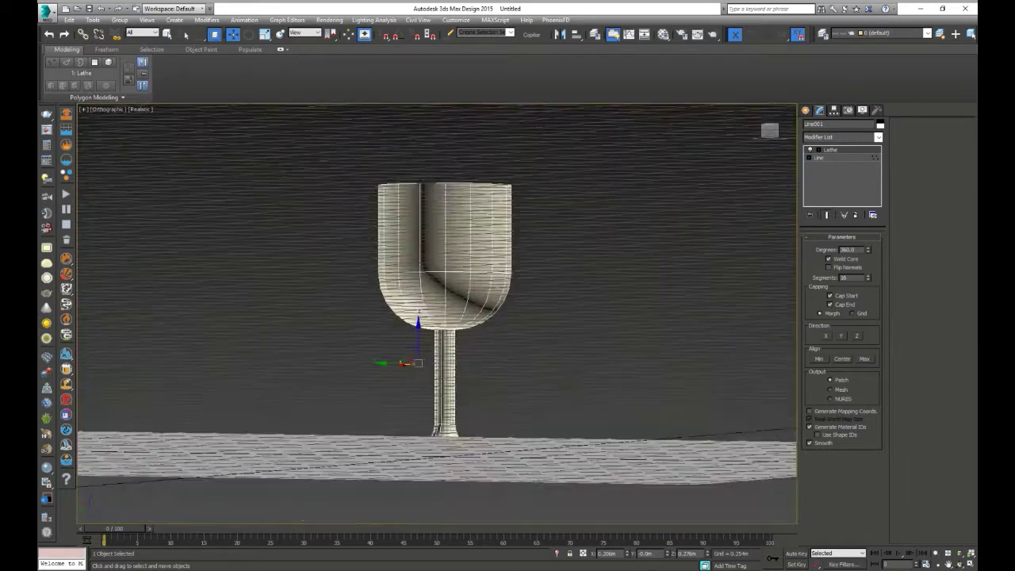
Step: Assign the grey glossy material to the glass and the cream tiled material to the floor
{"action": "key", "text": "g"}
{"action": "mouse_move", "coordinate": [436, 317]}
{"action": "middle_mouse_down", "text": "alt"}
{"action": "mouse_move", "coordinate": [448, 285]}
{"action": "mouse_move", "coordinate": [439, 293]}
{"action": "mouse_move", "coordinate": [456, 289]}
{"action": "mouse_move", "coordinate": [451, 270]}
{"action": "middle_mouse_up", "text": "alt"}
{"action": "scroll", "coordinate": [436, 317], "scroll_direction": "down", "scroll_amount": 3}
{"action": "scroll", "coordinate": [436, 317], "scroll_direction": "down", "scroll_amount": 3}
{"action": "key", "text": "ctrl+d"}
{"action": "left_click", "coordinate": [663, 33]}
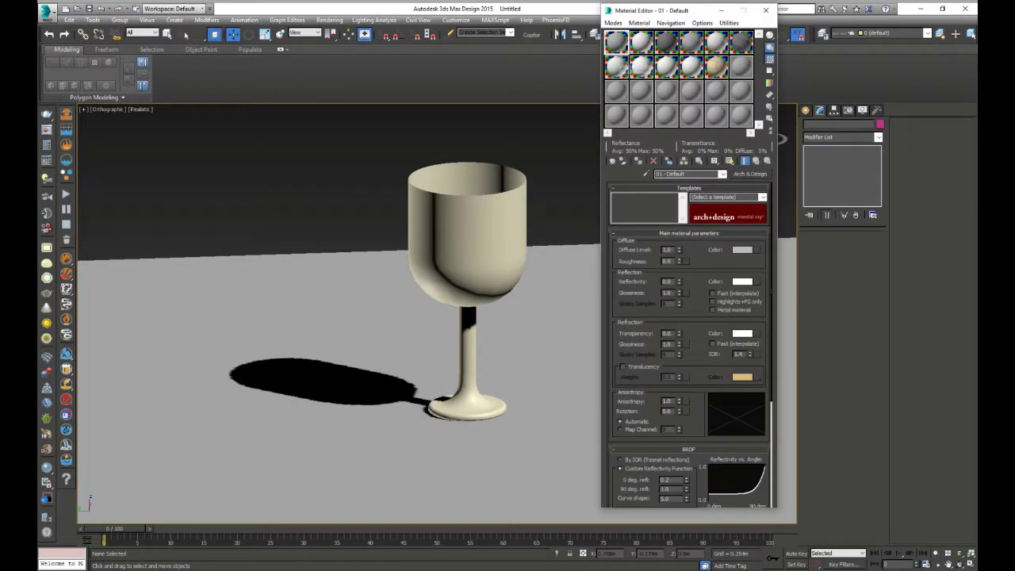
{"action": "left_click_drag", "start_coordinate": [616, 41], "coordinate": [432, 288]}
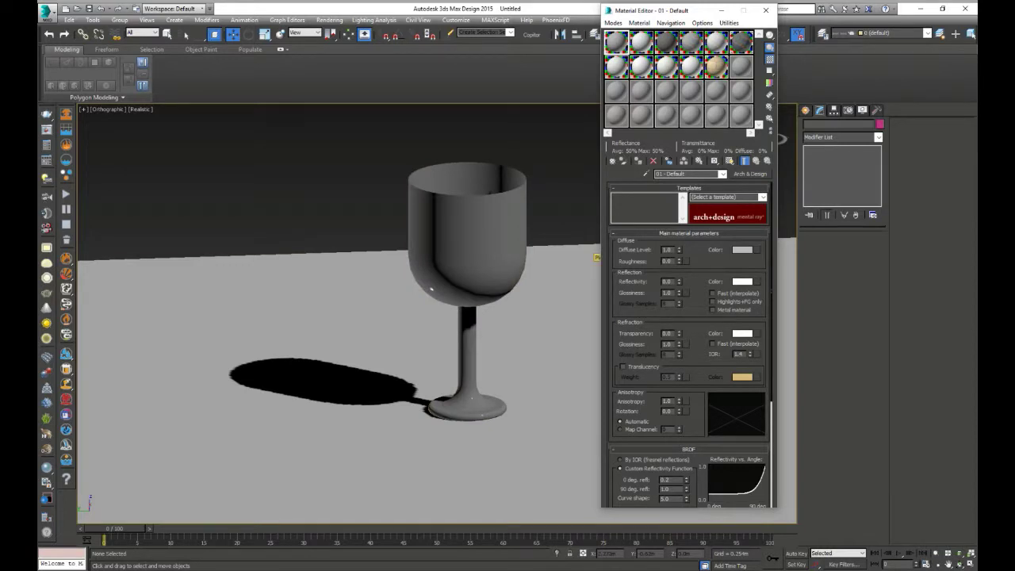
{"action": "left_click_drag", "start_coordinate": [596, 256], "coordinate": [586, 262]}
{"action": "scroll", "coordinate": [498, 414], "scroll_direction": "up", "scroll_amount": 5}
{"action": "middle_click_drag", "start_coordinate": [359, 313], "coordinate": [358, 202]}
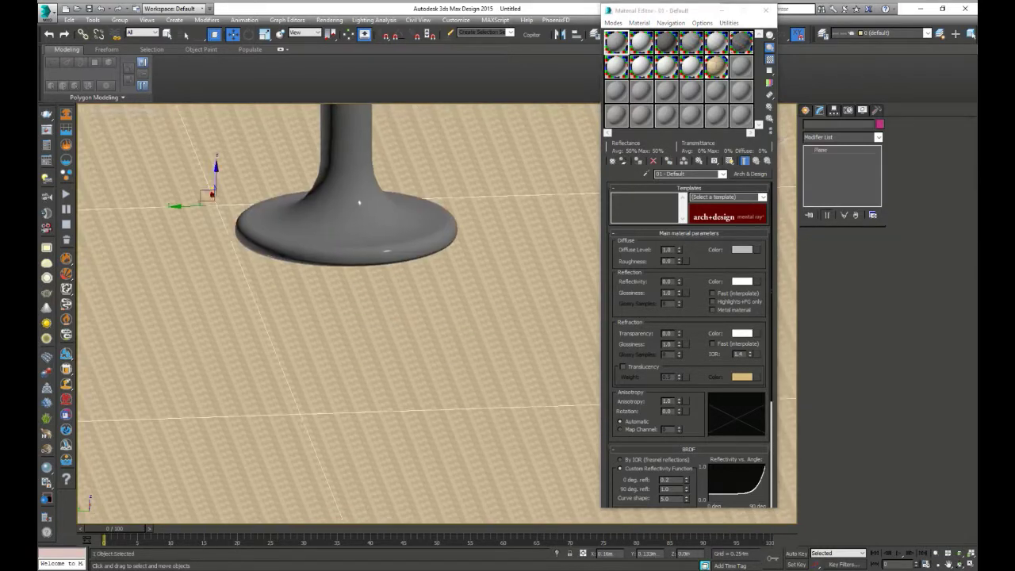
{"action": "scroll", "coordinate": [488, 388], "scroll_direction": "down", "scroll_amount": 5}
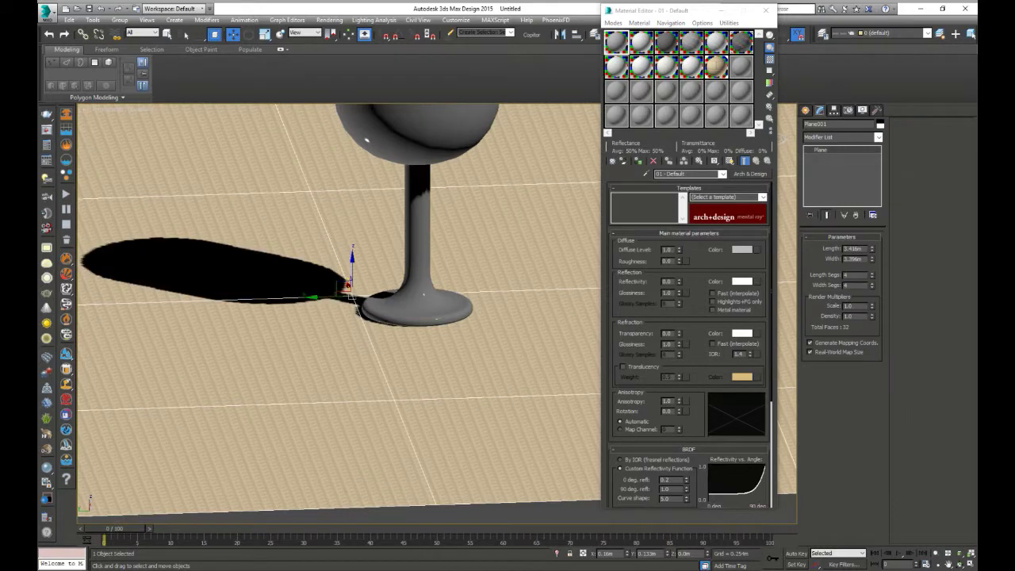
Step: Bring up the floor material's settings in the Material Editor
{"action": "left_click", "coordinate": [715, 65]}
{"action": "scroll", "coordinate": [688, 333], "scroll_direction": "down", "scroll_amount": 3}
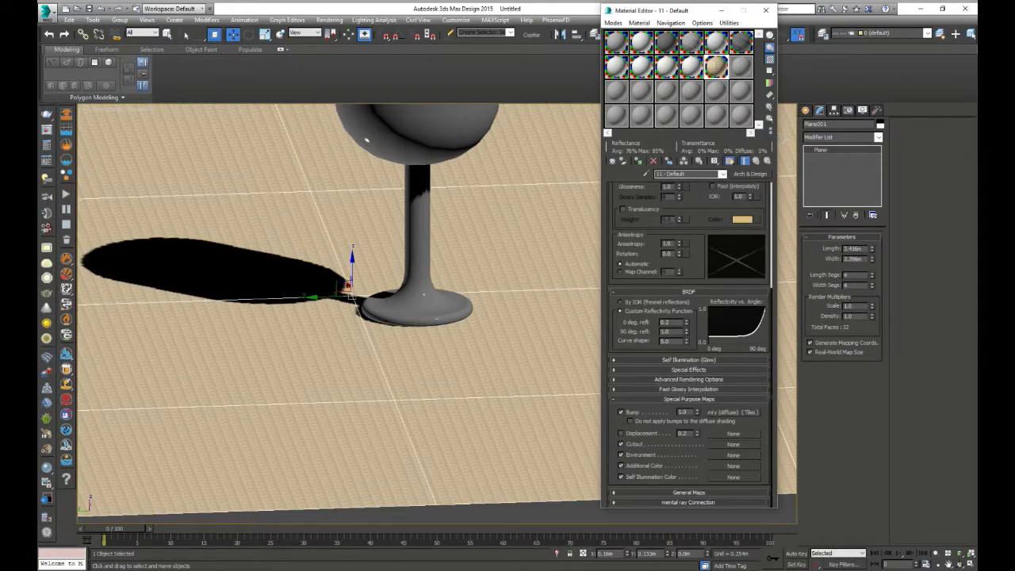
{"action": "scroll", "coordinate": [688, 341], "scroll_direction": "up", "scroll_amount": 4}
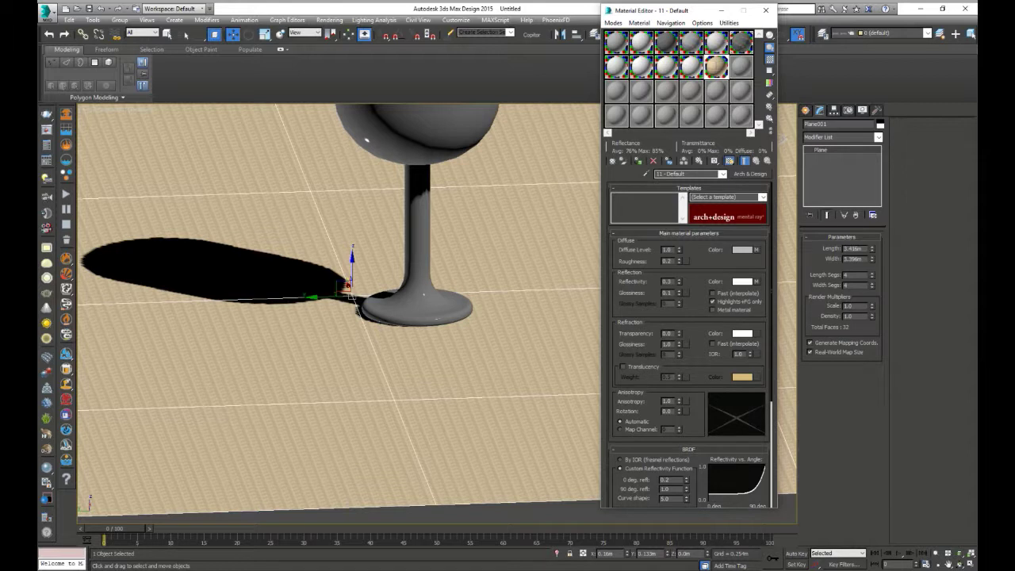
{"action": "left_click", "coordinate": [840, 137]}
{"action": "scroll", "coordinate": [836, 356], "scroll_direction": "down", "scroll_amount": 5}
{"action": "scroll", "coordinate": [837, 436], "scroll_direction": "down", "scroll_amount": 5}
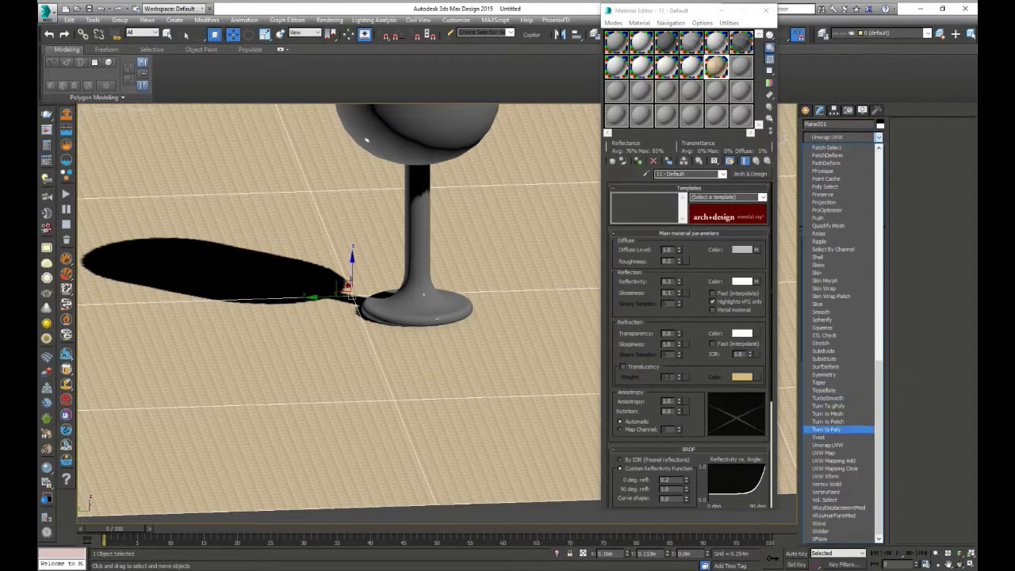
Step: Add a Planar UVW Map to the floor with Real-World Map Size turned off
{"action": "left_click", "coordinate": [825, 461]}
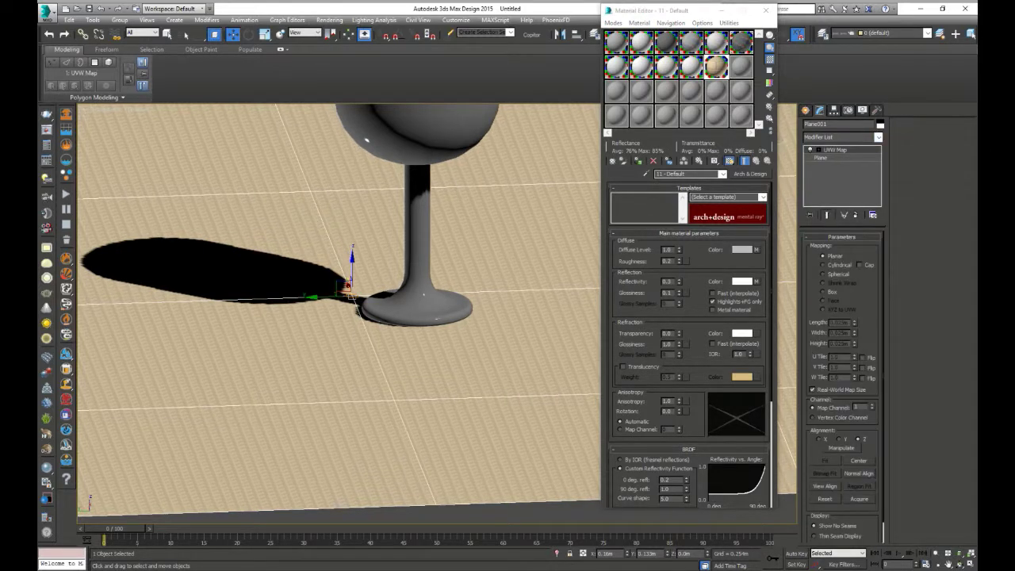
{"action": "left_click", "coordinate": [822, 292]}
{"action": "left_click", "coordinate": [822, 256]}
{"action": "left_click", "coordinate": [813, 389]}
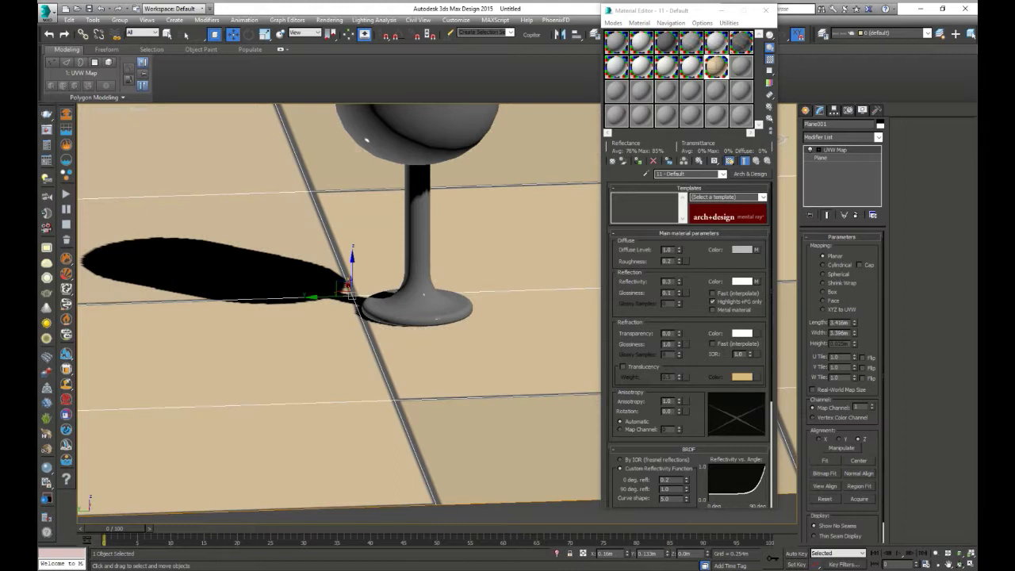
{"action": "scroll", "coordinate": [338, 309], "scroll_direction": "down", "scroll_amount": 5}
{"action": "middle_click_drag", "start_coordinate": [339, 309], "coordinate": [381, 317], "text": "alt"}
{"action": "scroll", "coordinate": [338, 309], "scroll_direction": "up", "scroll_amount": 6}
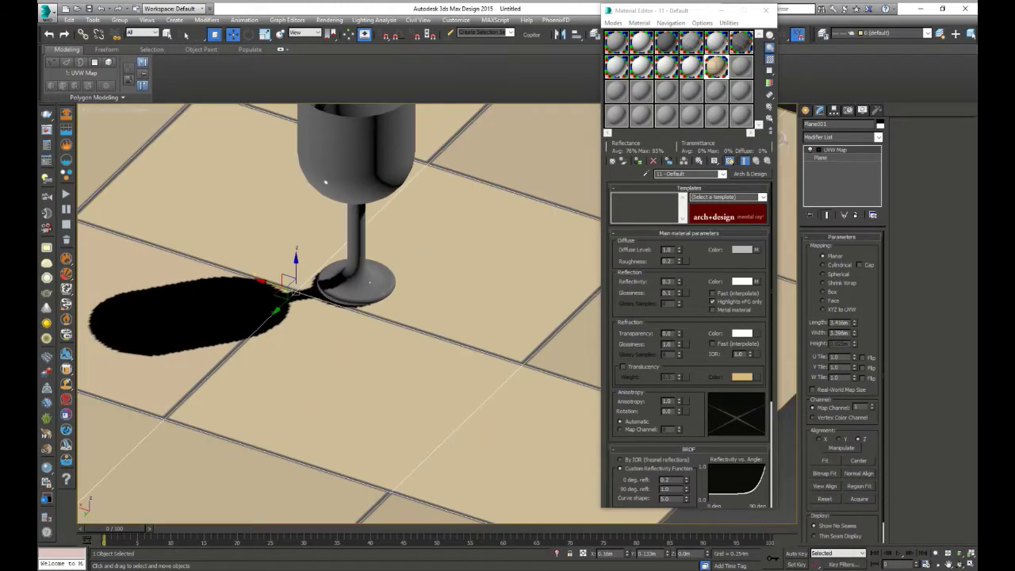
{"action": "scroll", "coordinate": [339, 310], "scroll_direction": "down", "scroll_amount": 3}
Step: Set the UVW Map Length and Width to 5.0m each
{"action": "type", "text": "5.0m"}
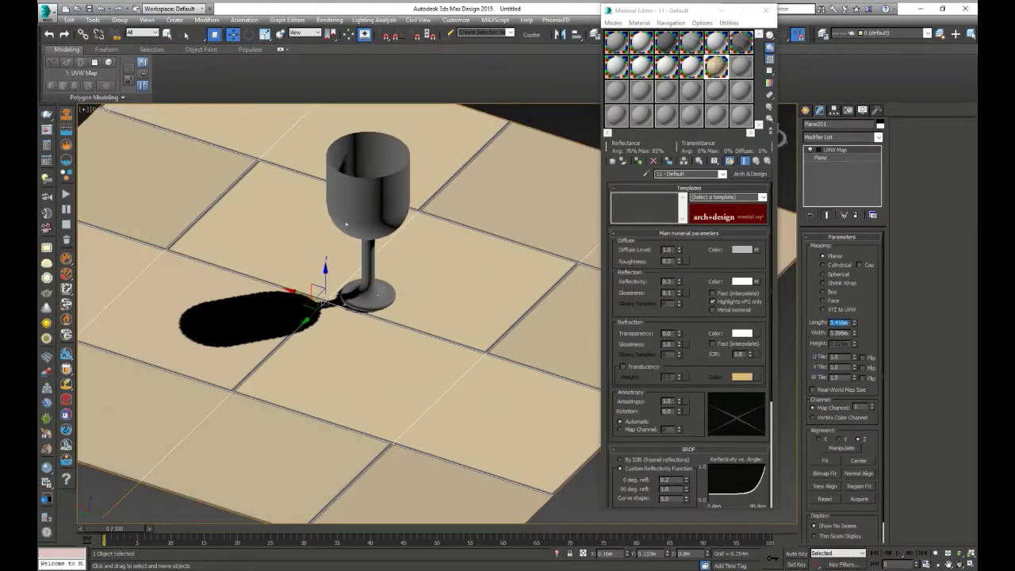
{"action": "key", "text": "Tab"}
{"action": "type", "text": "5"}
{"action": "key", "text": "Tab"}
{"action": "scroll", "coordinate": [317, 297], "scroll_direction": "up", "scroll_amount": 3}
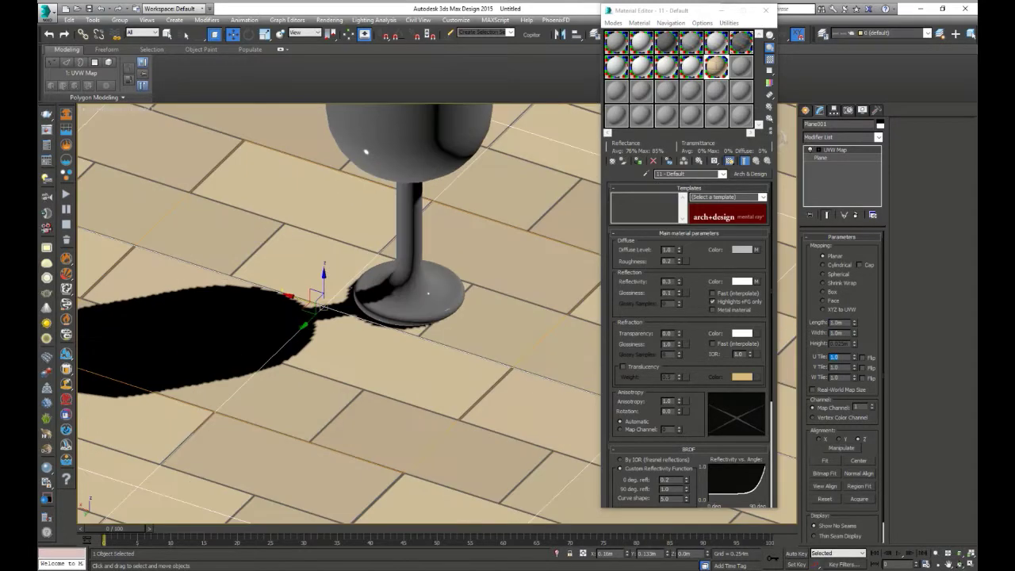
{"action": "scroll", "coordinate": [317, 298], "scroll_direction": "down", "scroll_amount": 3}
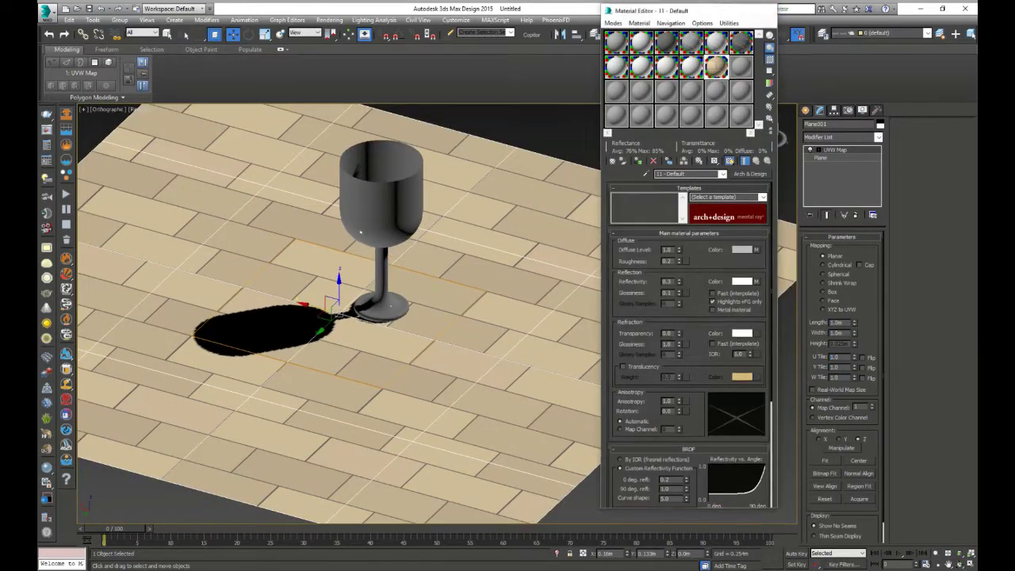
Step: Add a Shell to the glass with Straighten Corners on and 0.007m outer amount
{"action": "left_click", "coordinate": [766, 10]}
{"action": "left_click", "coordinate": [380, 190]}
{"action": "left_click", "coordinate": [877, 138]}
{"action": "scroll", "coordinate": [840, 317], "scroll_direction": "down", "scroll_amount": 5}
{"action": "scroll", "coordinate": [840, 317], "scroll_direction": "down", "scroll_amount": 5}
{"action": "left_click", "coordinate": [817, 257]}
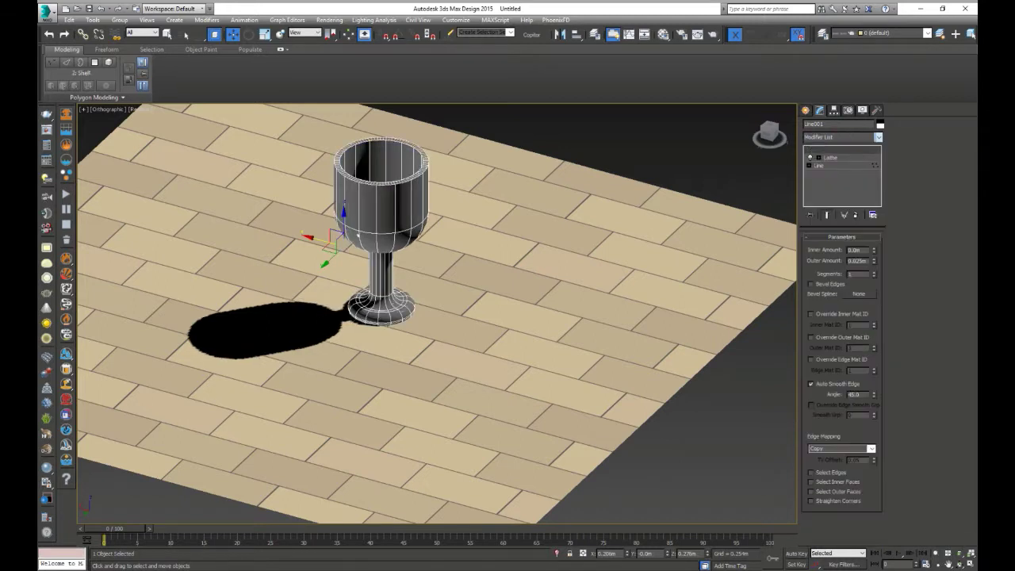
{"action": "scroll", "coordinate": [334, 295], "scroll_direction": "up", "scroll_amount": 2}
{"action": "scroll", "coordinate": [334, 295], "scroll_direction": "up", "scroll_amount": 2}
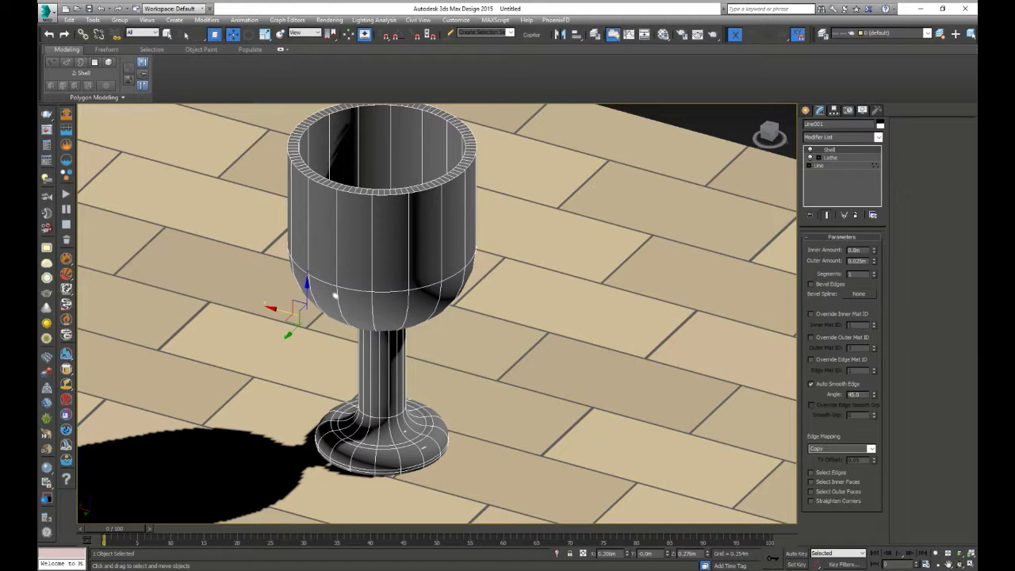
{"action": "left_click", "coordinate": [810, 500]}
{"action": "mouse_move", "coordinate": [873, 260]}
{"action": "left_mouse_down"}
{"action": "mouse_move", "coordinate": [873, 274]}
{"action": "mouse_move", "coordinate": [873, 265]}
{"action": "left_mouse_up"}
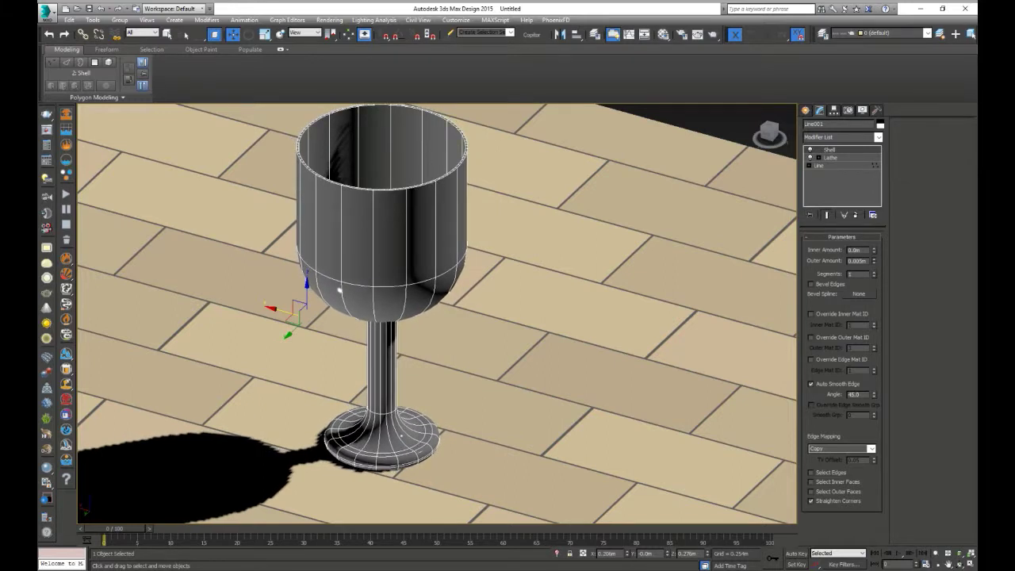
Step: Return to the glass's Line level and frame it in the Front viewport
{"action": "left_click", "coordinate": [755, 108]}
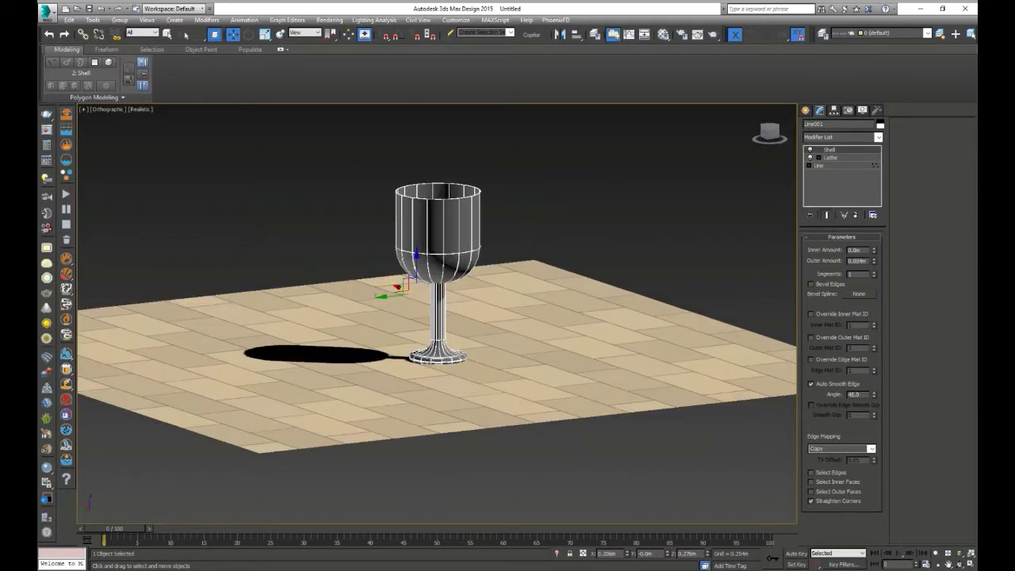
{"action": "left_click", "coordinate": [819, 165]}
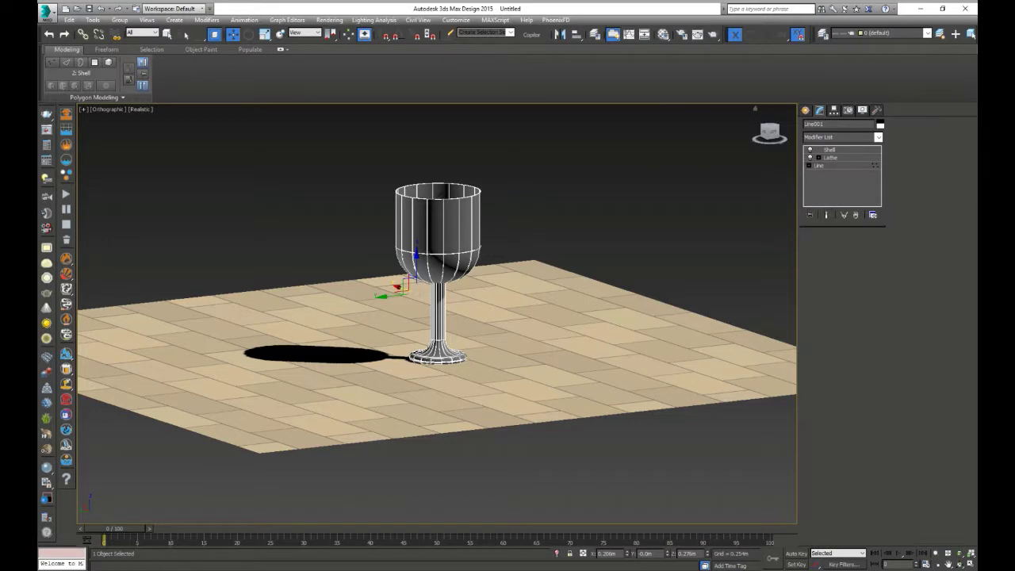
{"action": "key", "text": "f"}
{"action": "key", "text": "z"}
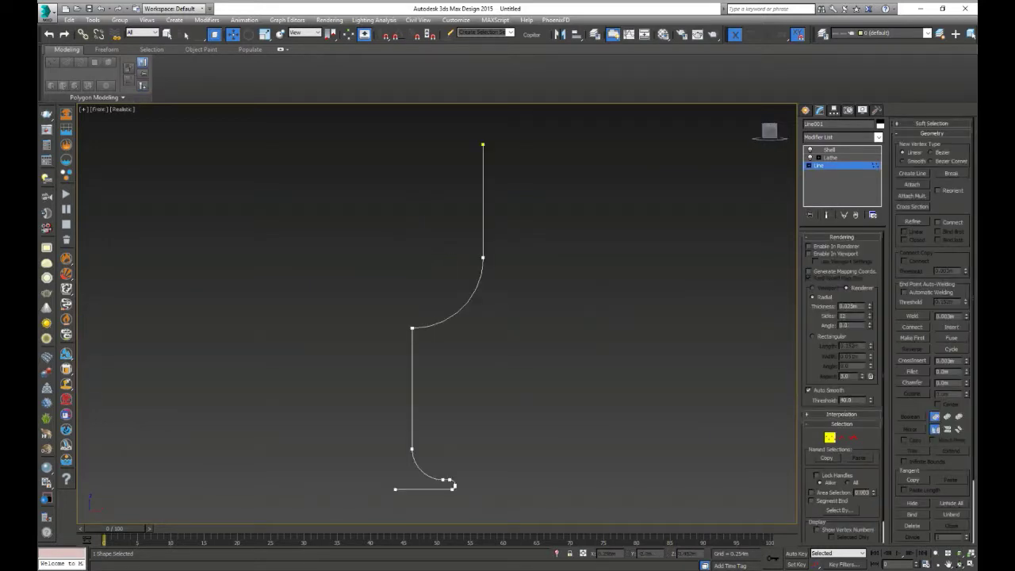
Step: With Show End Result on, pull the rim vertex inward, then enable Affect Pivot Only
{"action": "left_click", "coordinate": [826, 214]}
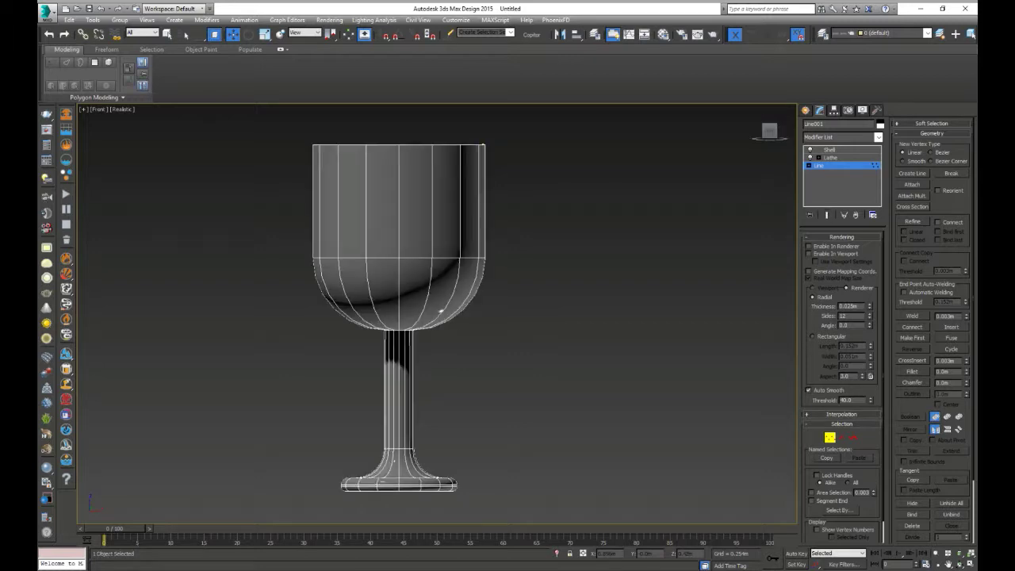
{"action": "middle_click_drag", "start_coordinate": [439, 313], "coordinate": [482, 367]}
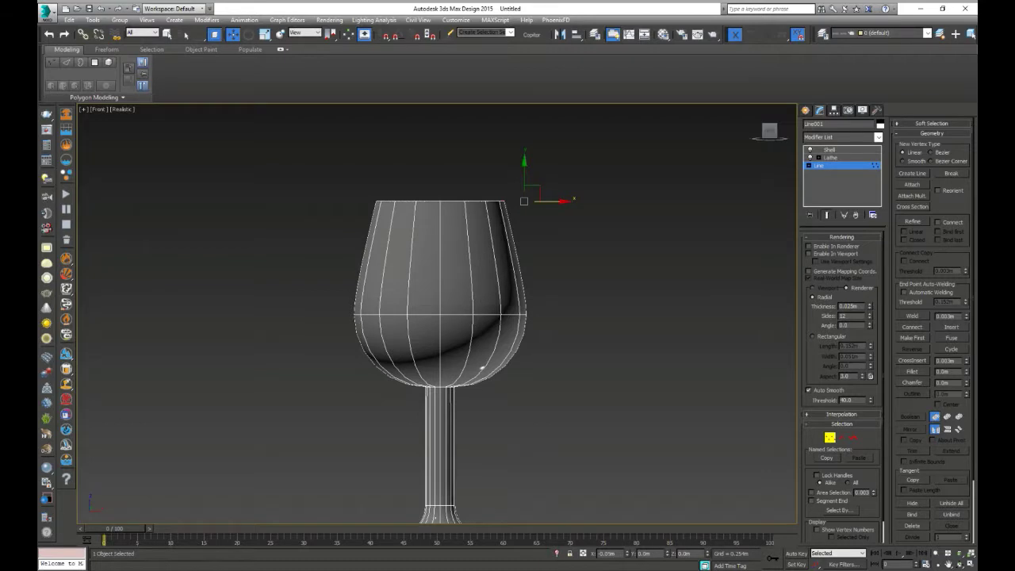
{"action": "left_click_drag", "start_coordinate": [523, 200], "coordinate": [489, 201]}
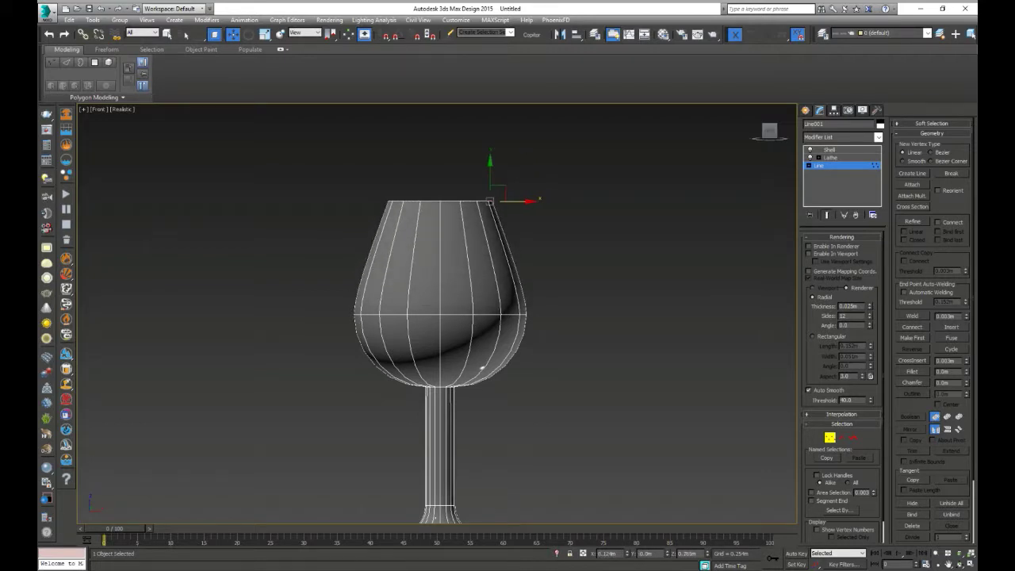
{"action": "scroll", "coordinate": [472, 257], "scroll_direction": "down", "scroll_amount": 5}
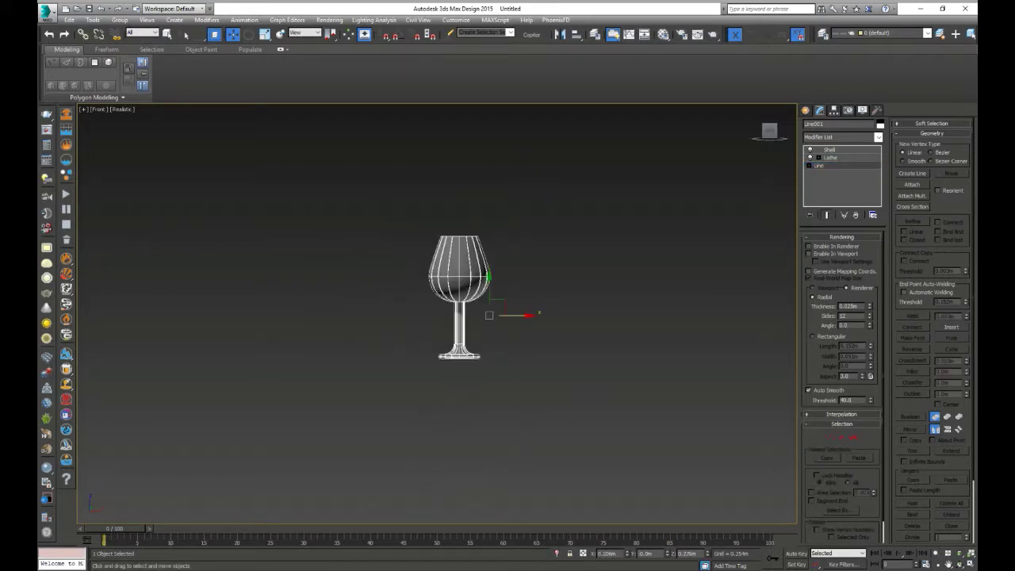
{"action": "left_click", "coordinate": [833, 109]}
{"action": "left_click", "coordinate": [842, 172]}
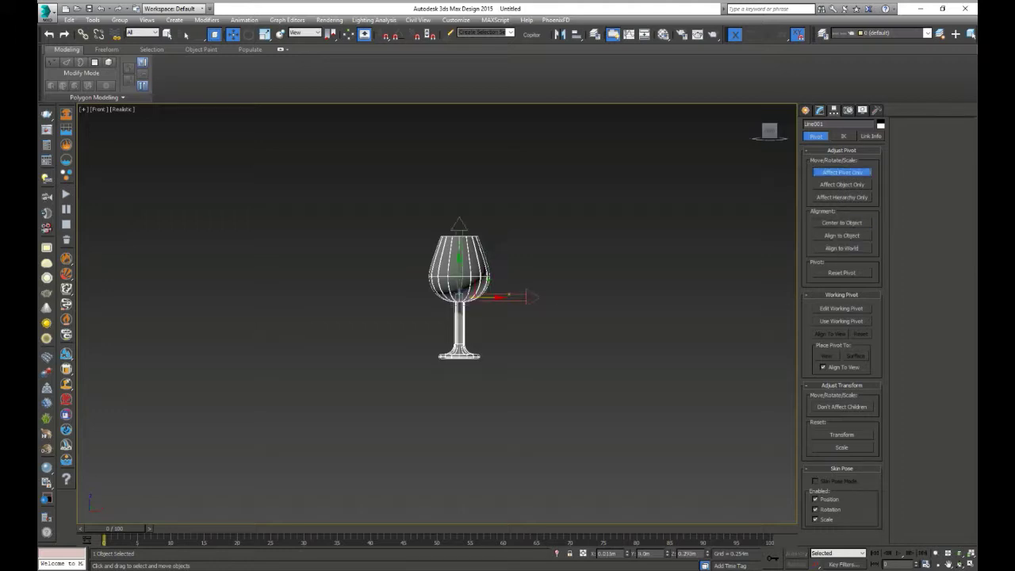
Step: Turn off Affect Pivot Only and instance the glass into two rows of three
{"action": "left_click", "coordinate": [842, 171]}
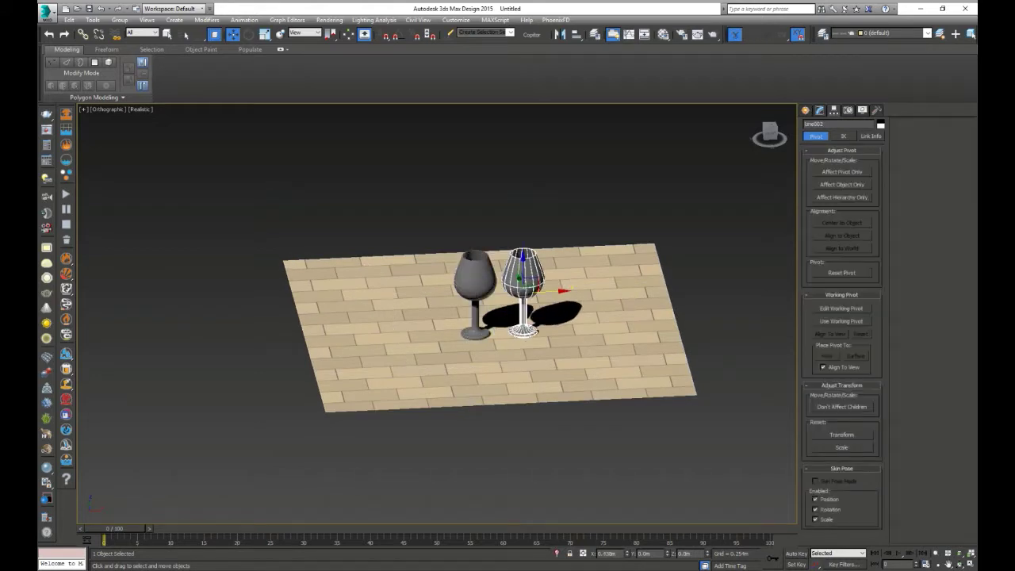
{"action": "key", "text": "ctrl+v"}
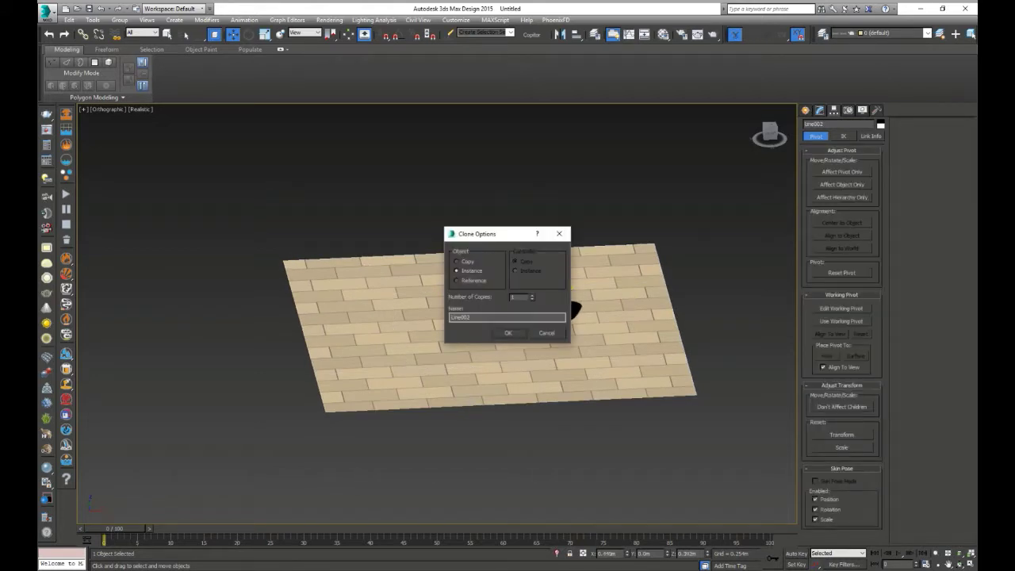
{"action": "middle_click_drag", "start_coordinate": [508, 317], "coordinate": [475, 317], "text": "alt"}
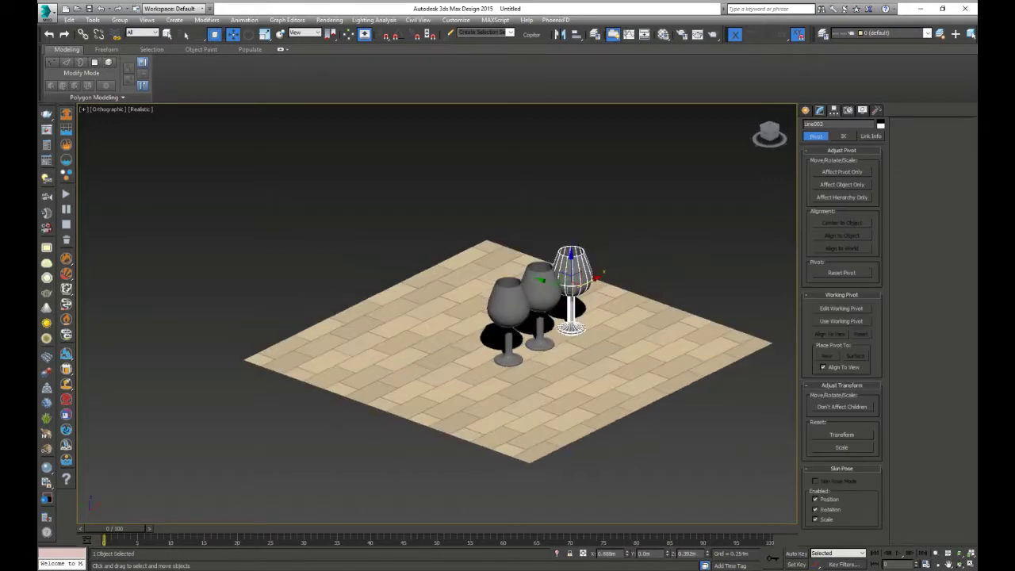
{"action": "left_click", "coordinate": [507, 305], "text": "ctrl"}
{"action": "left_click", "coordinate": [540, 289], "text": "ctrl"}
{"action": "left_click_drag", "start_coordinate": [539, 279], "coordinate": [485, 260], "text": "shift"}
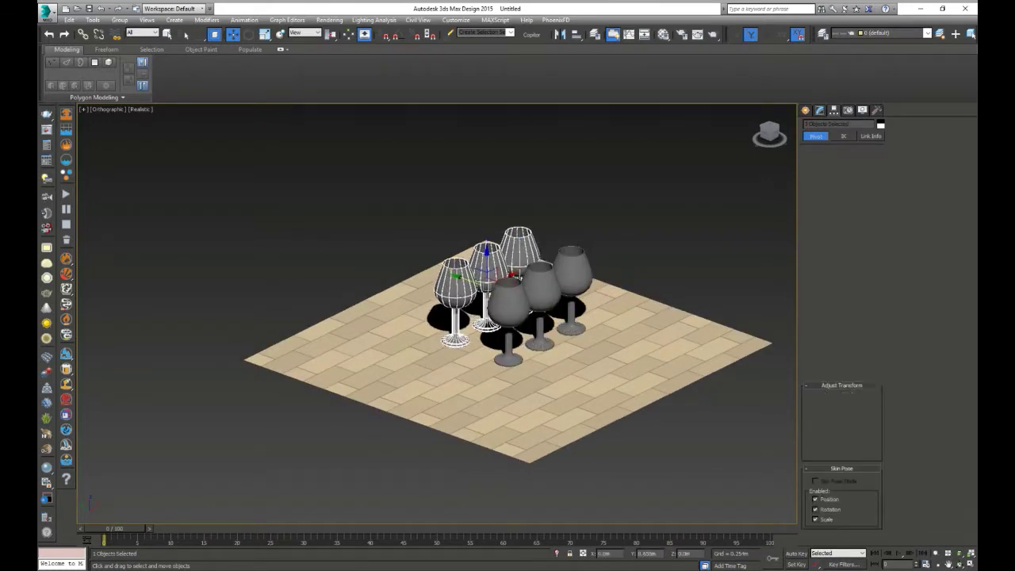
{"action": "key", "text": "Return"}
{"action": "middle_click_drag", "start_coordinate": [507, 317], "coordinate": [475, 301], "text": "alt"}
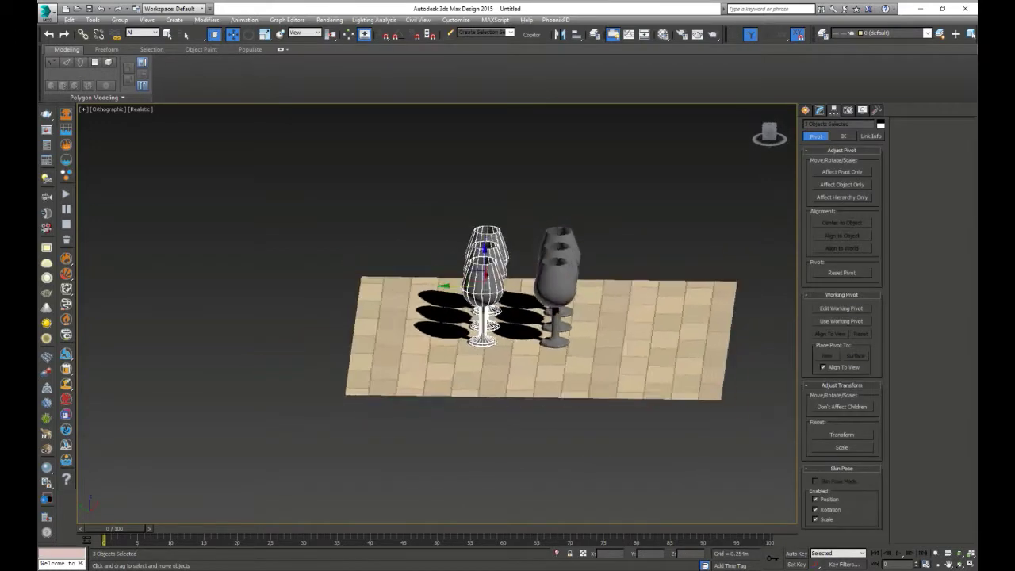
{"action": "scroll", "coordinate": [443, 301], "scroll_direction": "up", "scroll_amount": 3}
{"action": "scroll", "coordinate": [436, 317], "scroll_direction": "down", "scroll_amount": 3}
Step: Make the floor plane 30 by 30, lower the view onto the glasses, and open the Material Editor
{"action": "left_click", "coordinate": [492, 396]}
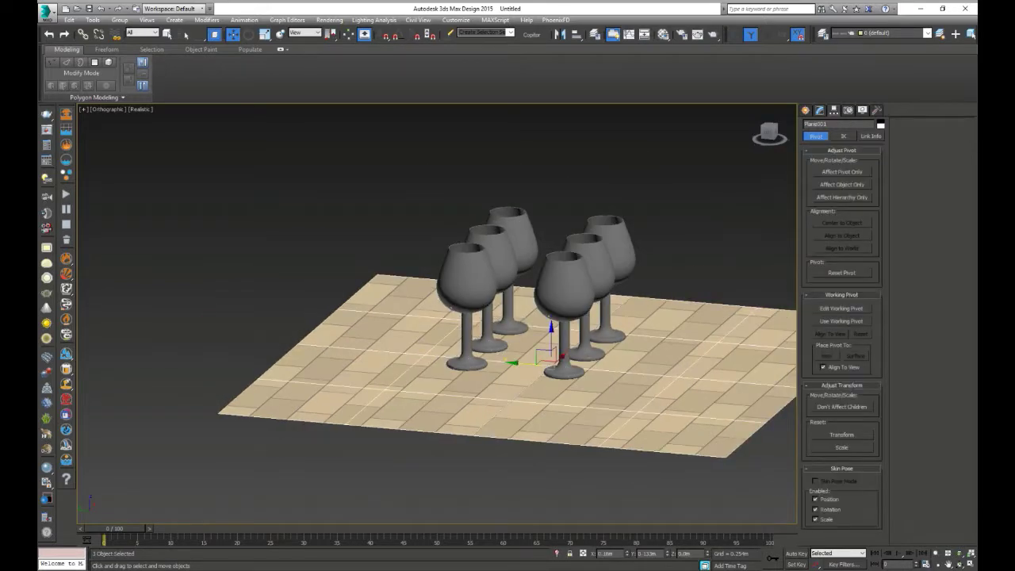
{"action": "left_click", "coordinate": [821, 157]}
{"action": "left_click", "coordinate": [852, 249]}
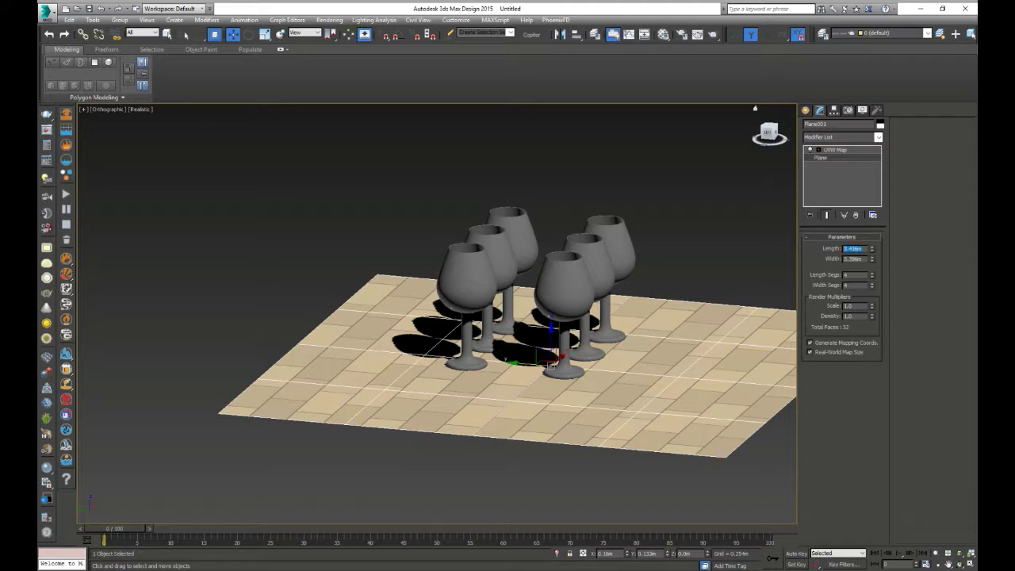
{"action": "type", "text": "30"}
{"action": "key", "text": "Tab"}
{"action": "type", "text": "30"}
{"action": "key", "text": "Tab"}
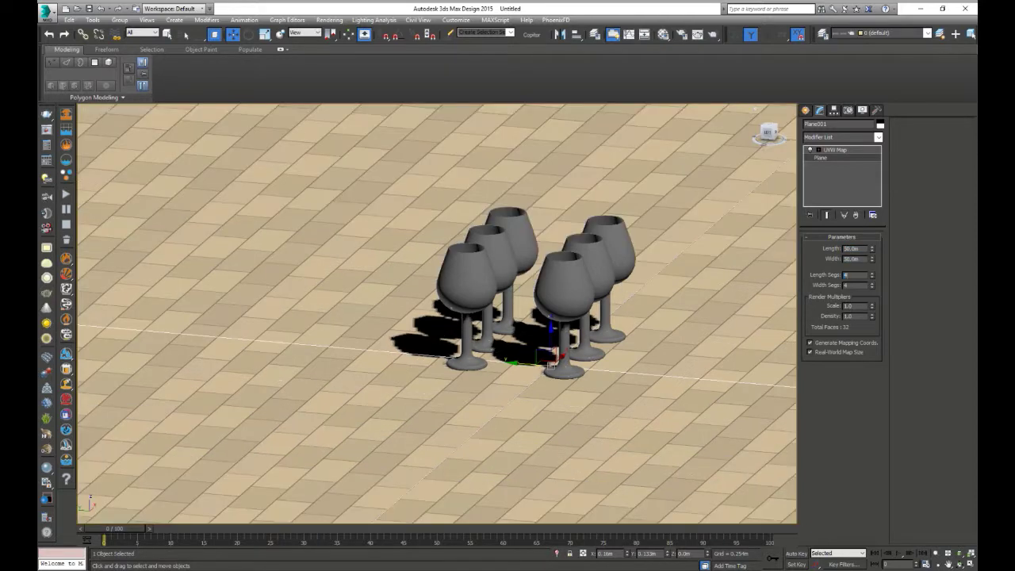
{"action": "middle_click_drag", "start_coordinate": [475, 317], "coordinate": [475, 269], "text": "alt"}
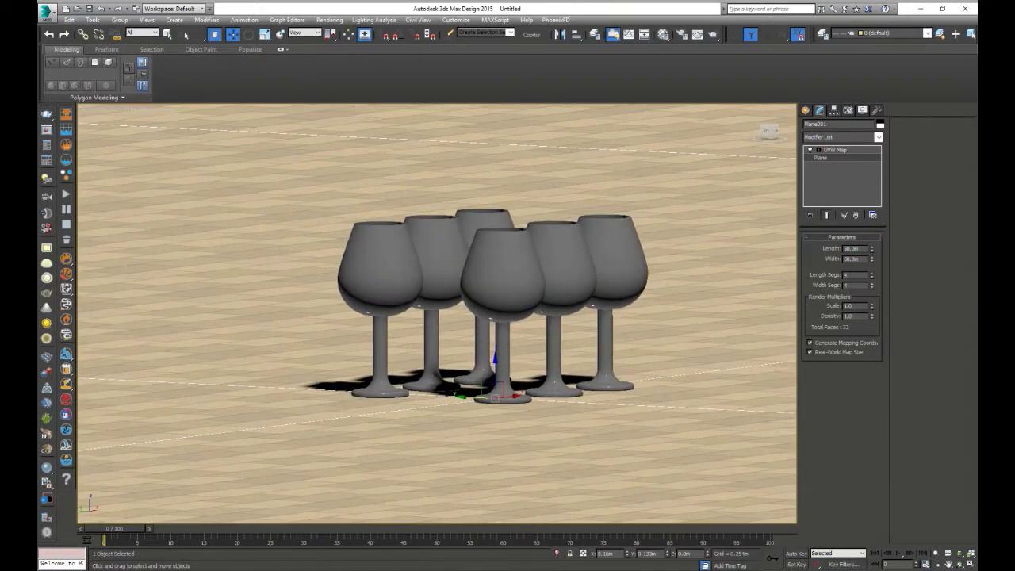
{"action": "key", "text": "m"}
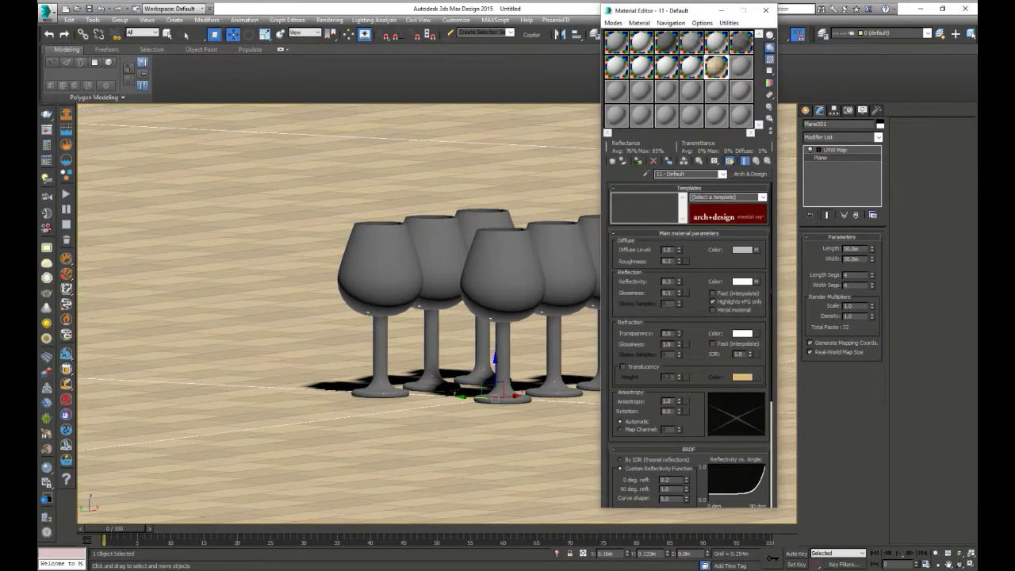
Step: Turn slot 19 into a Glass (Thin Geometry) material and assign it to the wine glasses
{"action": "left_click", "coordinate": [741, 42]}
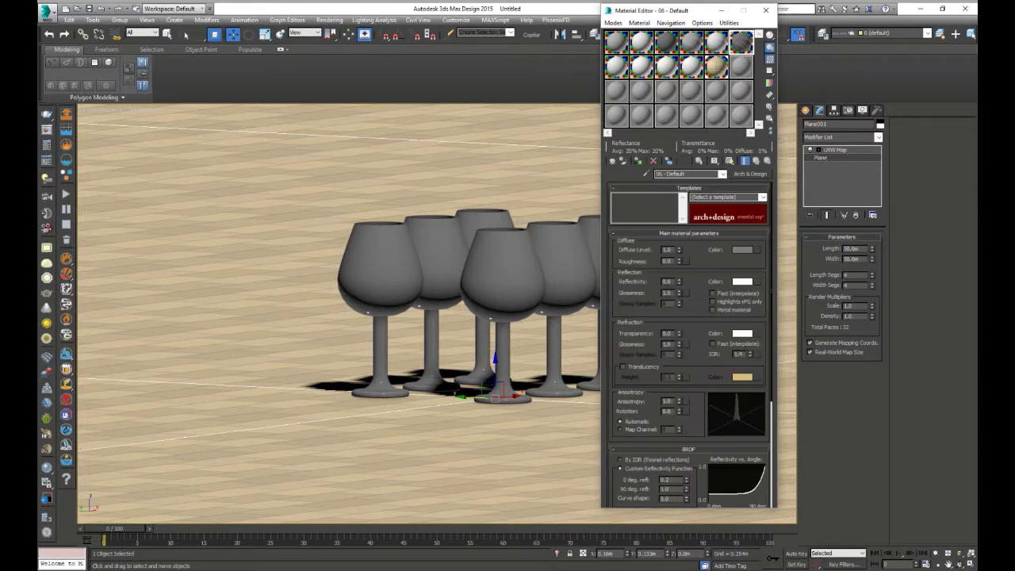
{"action": "left_click", "coordinate": [616, 115]}
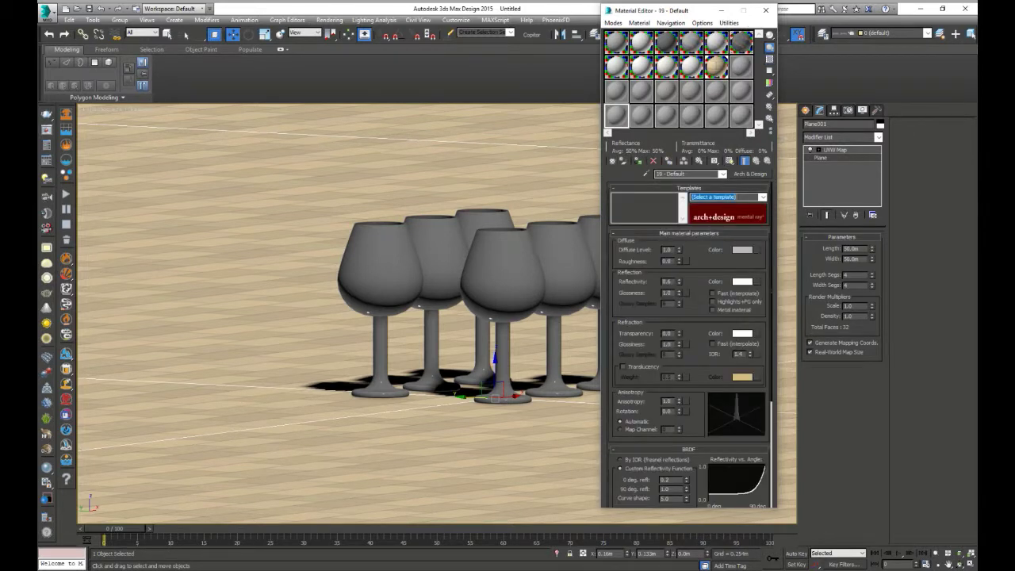
{"action": "left_click", "coordinate": [725, 197]}
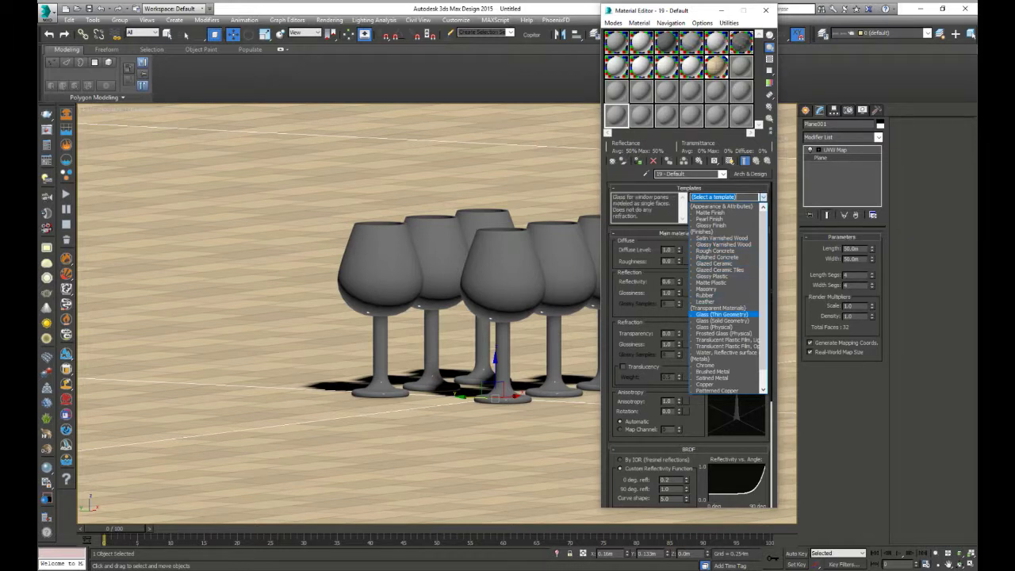
{"action": "key", "text": "Return"}
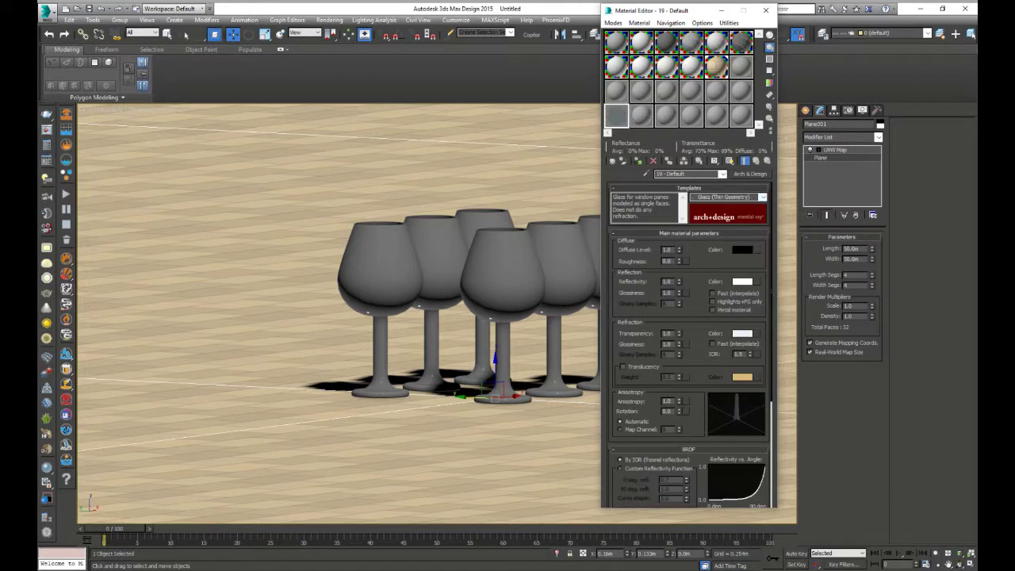
{"action": "left_click_drag", "start_coordinate": [598, 156], "coordinate": [529, 236]}
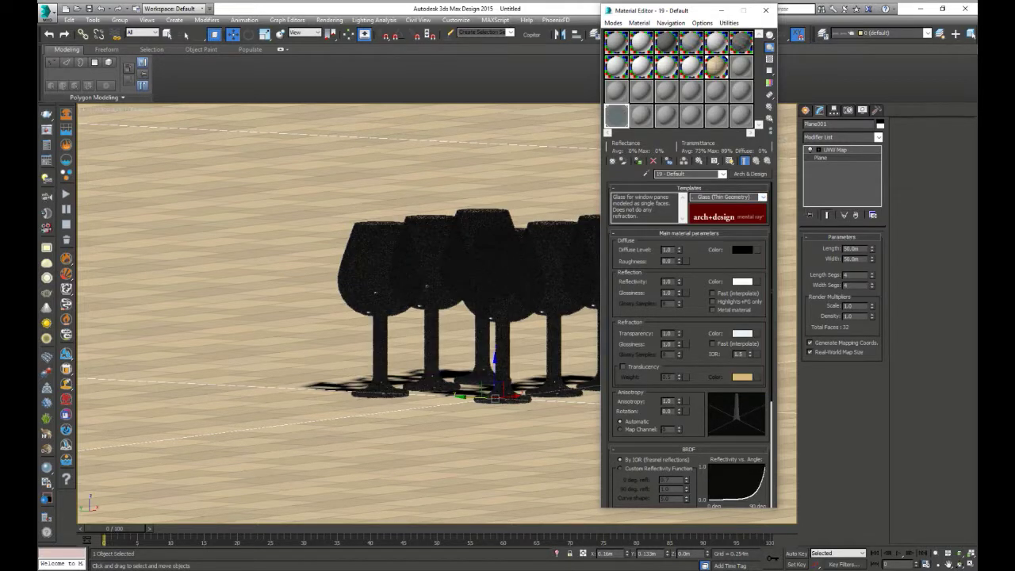
Step: Close the Material Editor and show the whole floor in Top view
{"action": "left_click", "coordinate": [765, 11]}
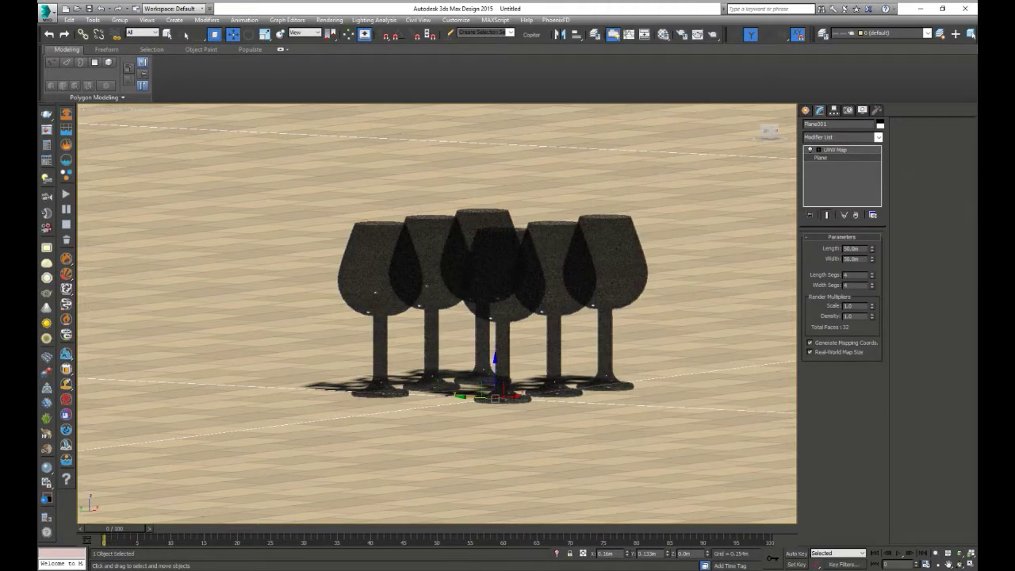
{"action": "key", "text": "t"}
{"action": "key", "text": "z"}
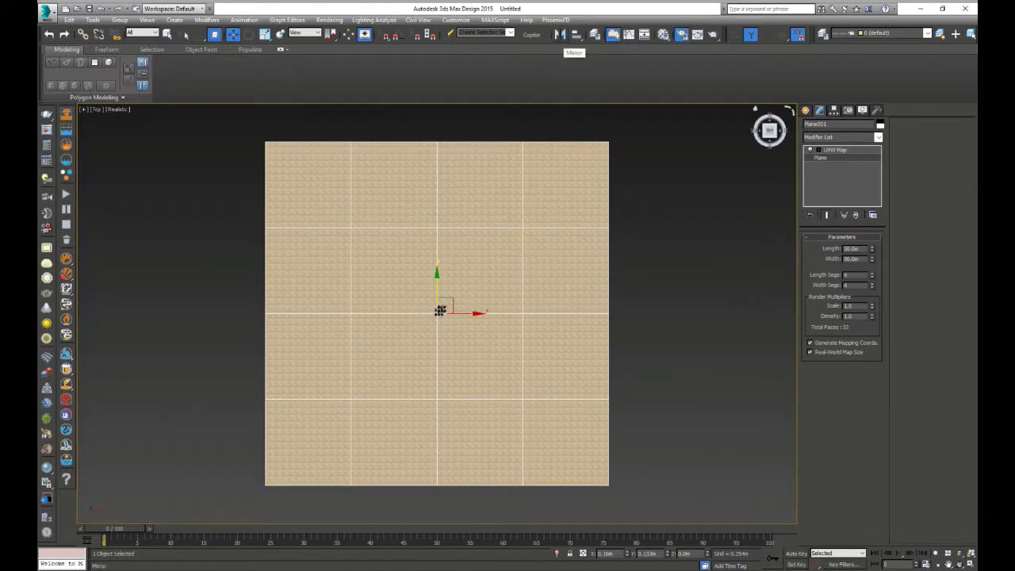
Step: Open Render Setup, move it aside, and set the light creation category to VRay
{"action": "left_click", "coordinate": [680, 34]}
{"action": "left_click_drag", "start_coordinate": [475, 58], "coordinate": [208, 57]}
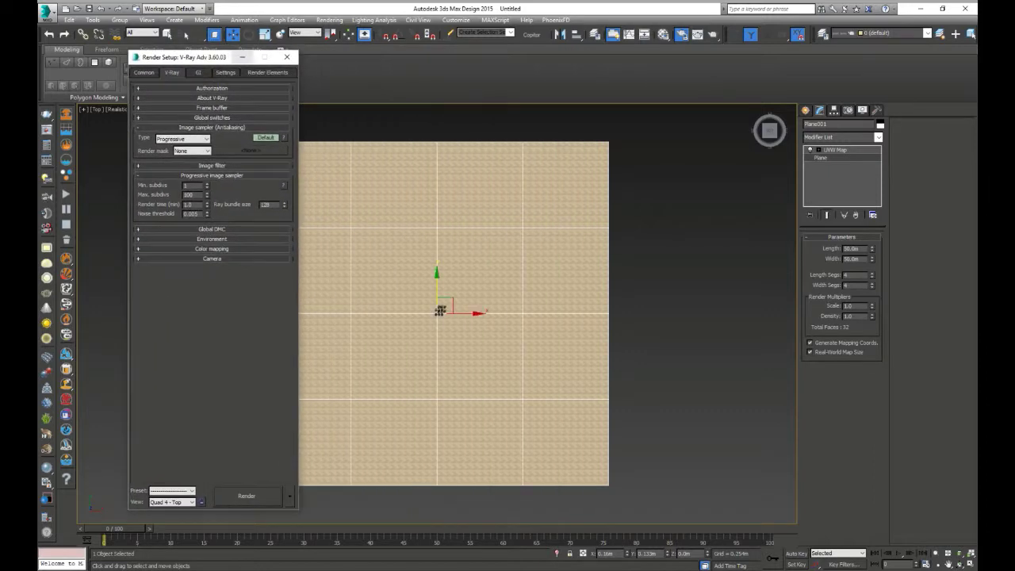
{"action": "left_click", "coordinate": [820, 109]}
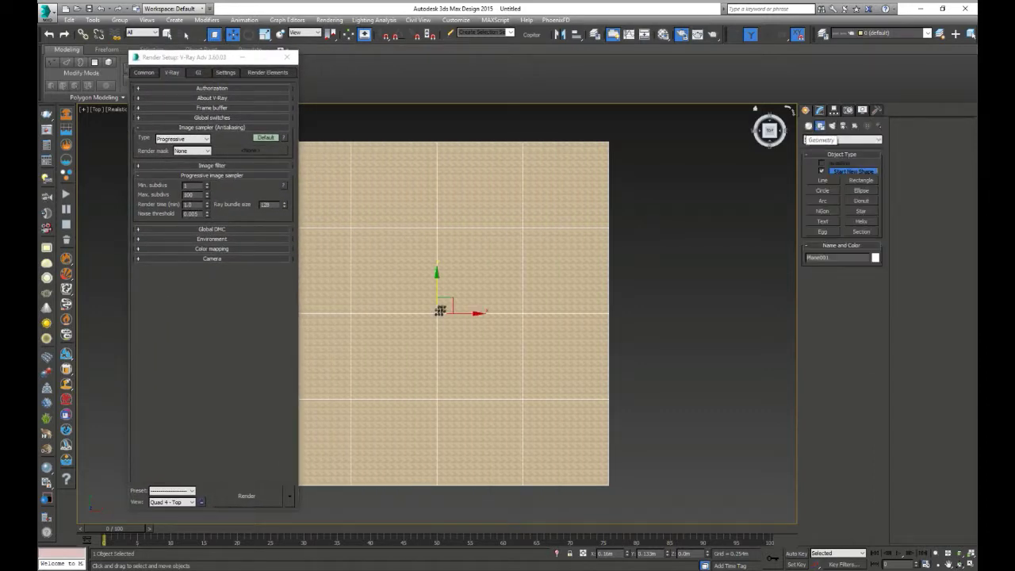
{"action": "left_click", "coordinate": [831, 126]}
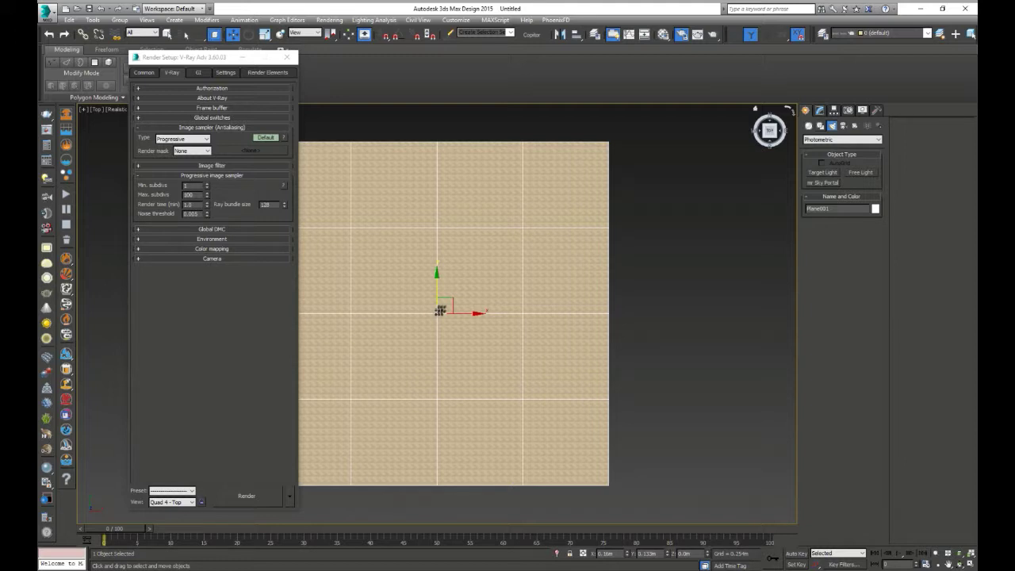
{"action": "left_click", "coordinate": [841, 154]}
{"action": "left_click", "coordinate": [841, 140]}
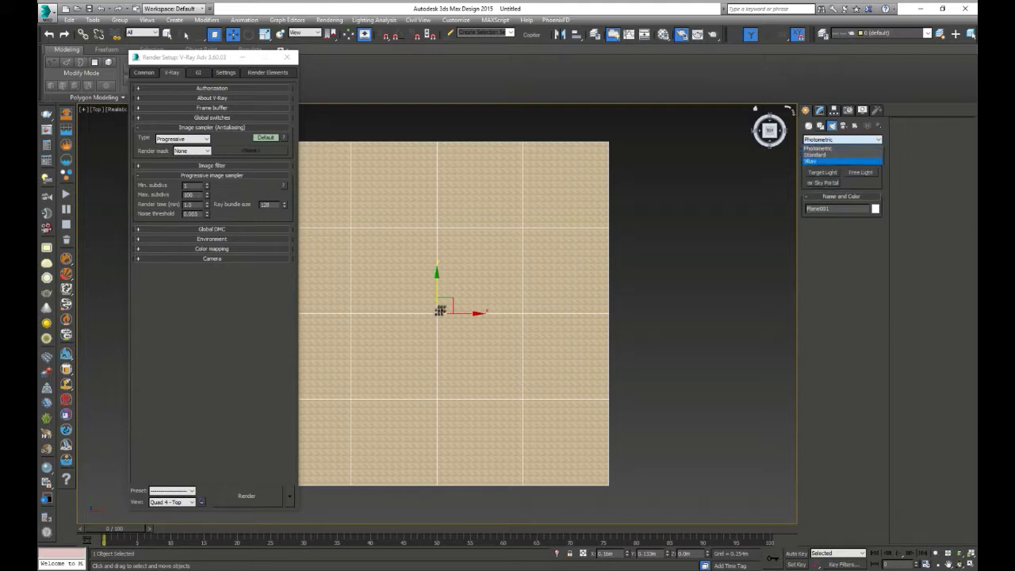
{"action": "left_click", "coordinate": [825, 155]}
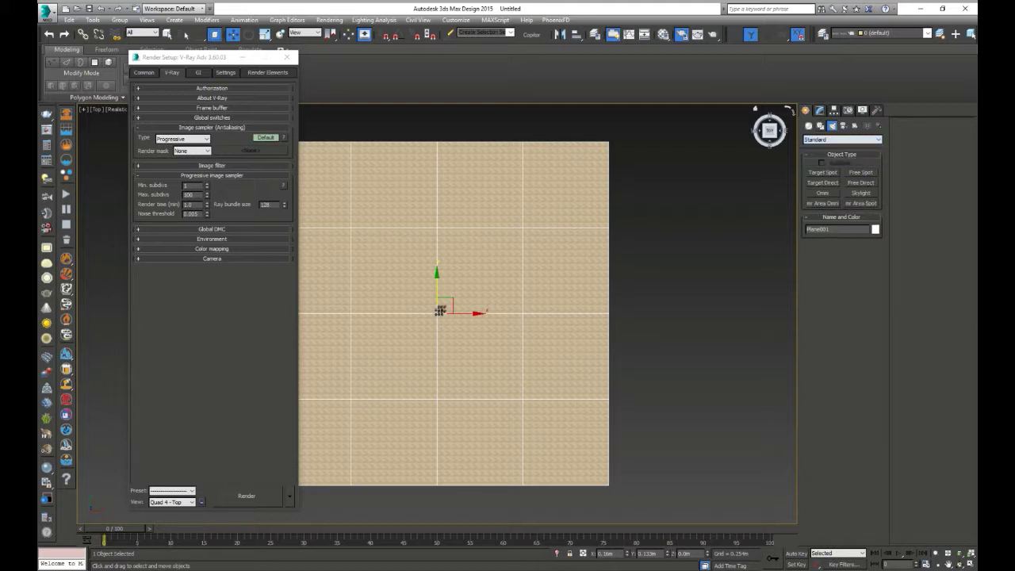
{"action": "left_click", "coordinate": [840, 140]}
{"action": "left_click", "coordinate": [817, 160]}
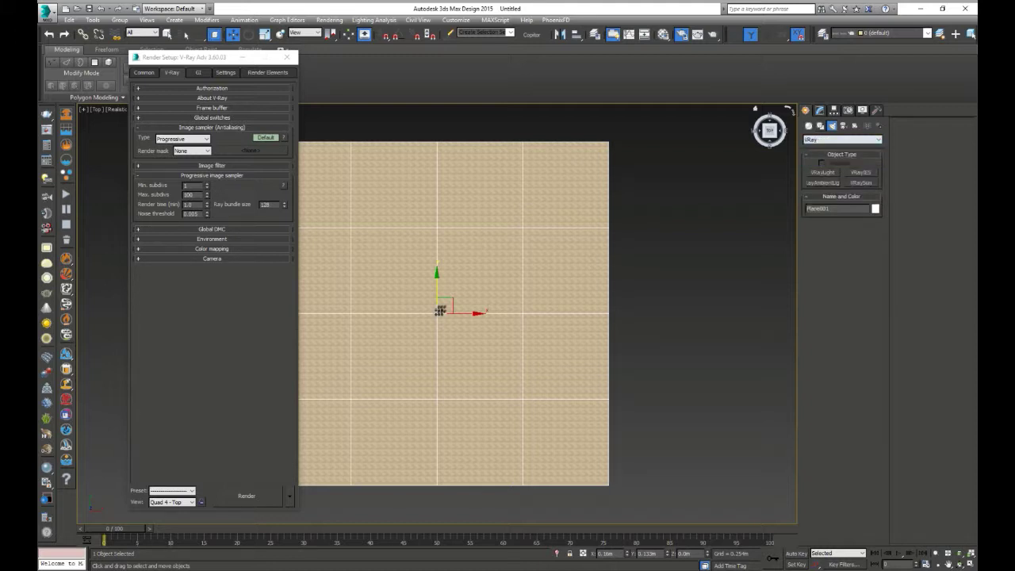
Step: Place a Dome-type VRayLight in the scene
{"action": "left_click", "coordinate": [822, 172]}
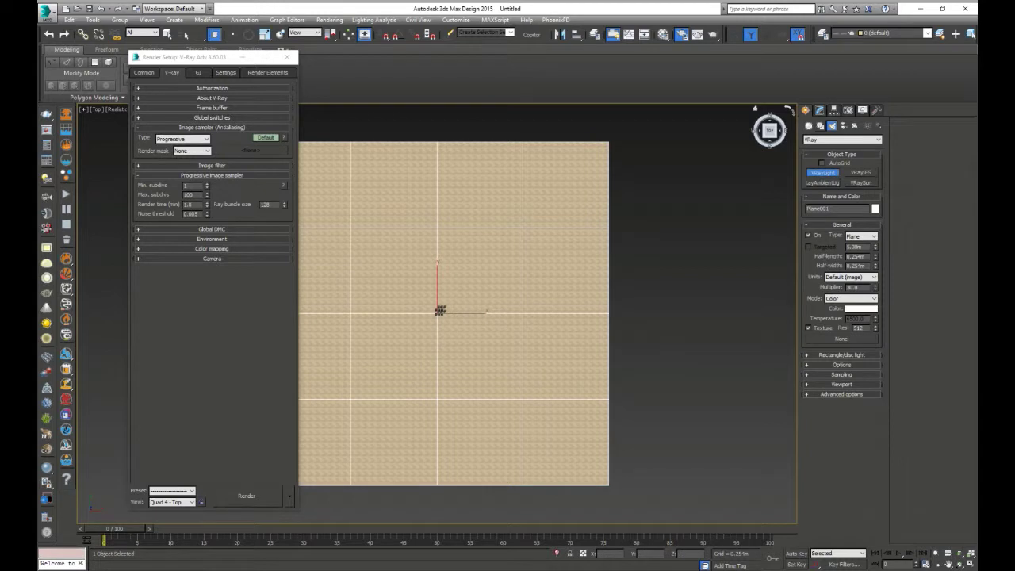
{"action": "left_click", "coordinate": [860, 236]}
{"action": "left_click", "coordinate": [856, 245]}
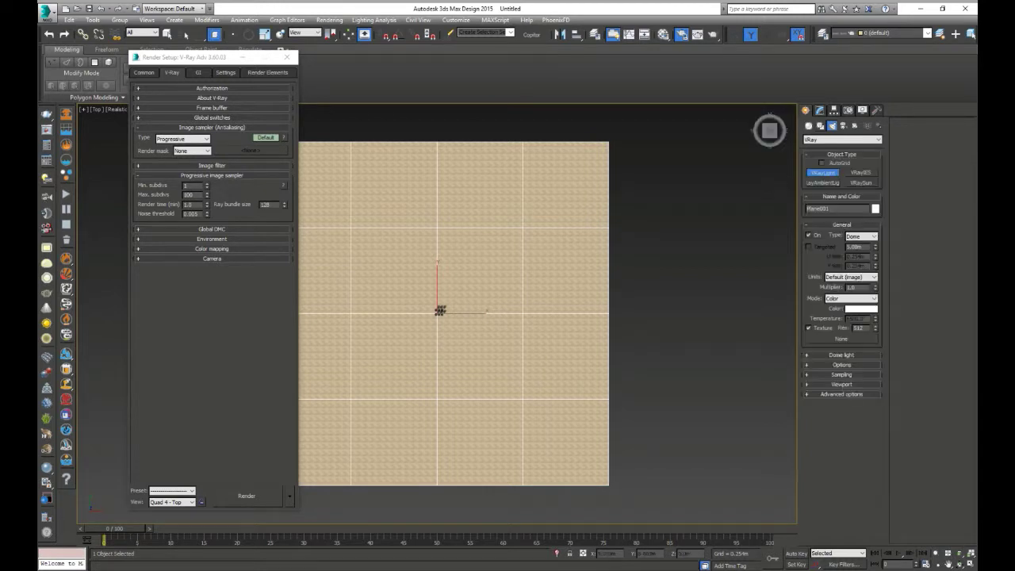
{"action": "left_click", "coordinate": [520, 317]}
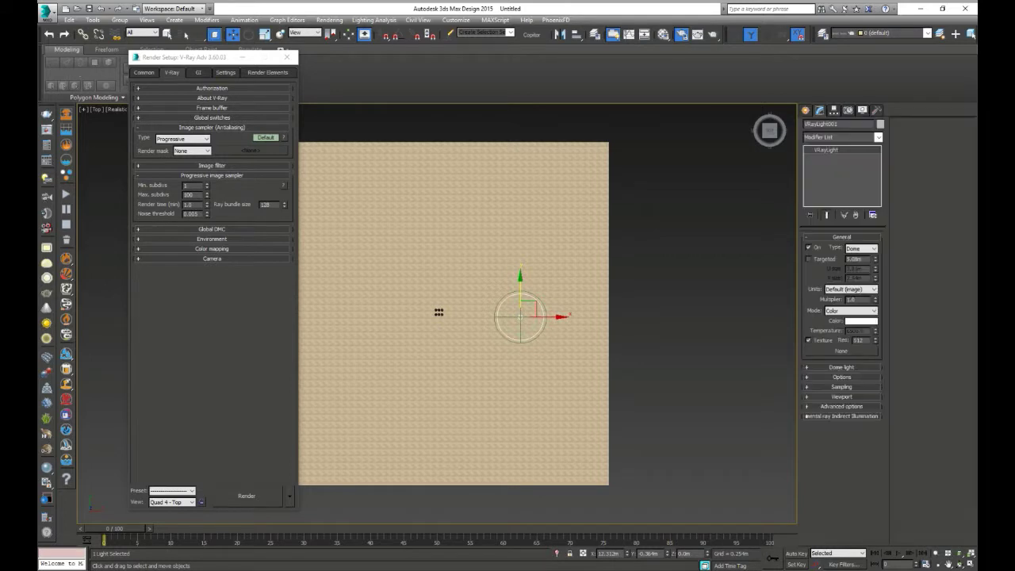
Step: Assign a VRayHDRI map to the dome light's texture slot and browse for its HDR file
{"action": "left_click", "coordinate": [840, 350]}
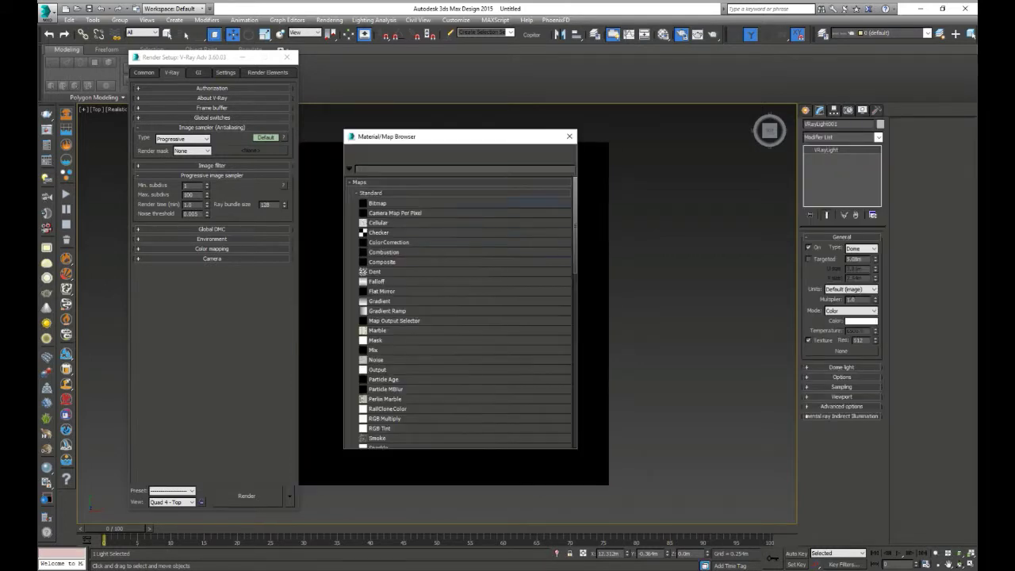
{"action": "scroll", "coordinate": [460, 309], "scroll_direction": "down", "scroll_amount": 2}
{"action": "scroll", "coordinate": [459, 309], "scroll_direction": "down", "scroll_amount": 2}
{"action": "scroll", "coordinate": [460, 309], "scroll_direction": "down", "scroll_amount": 2}
{"action": "scroll", "coordinate": [464, 402], "scroll_direction": "down", "scroll_amount": 4}
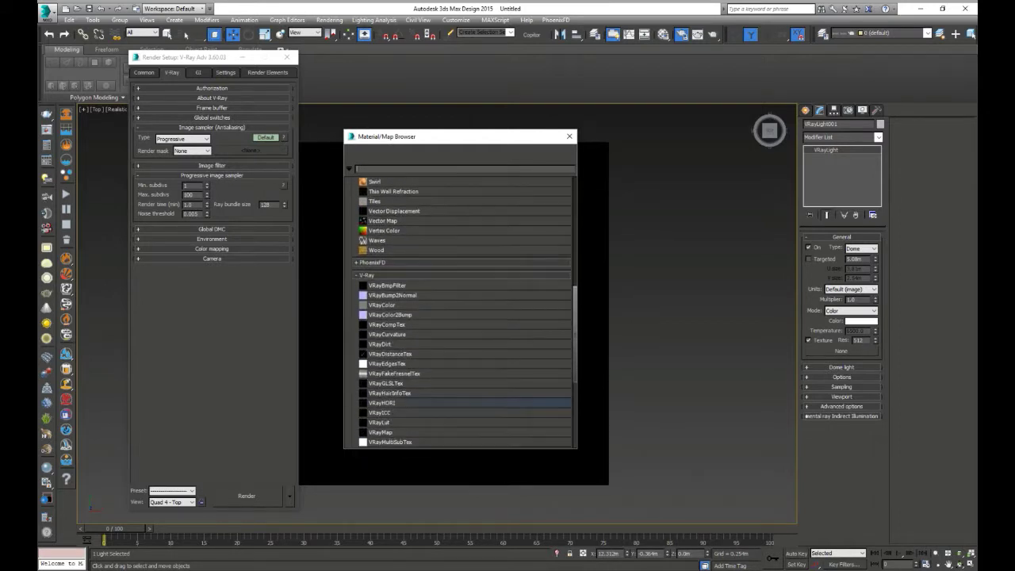
{"action": "double_click", "coordinate": [464, 403]}
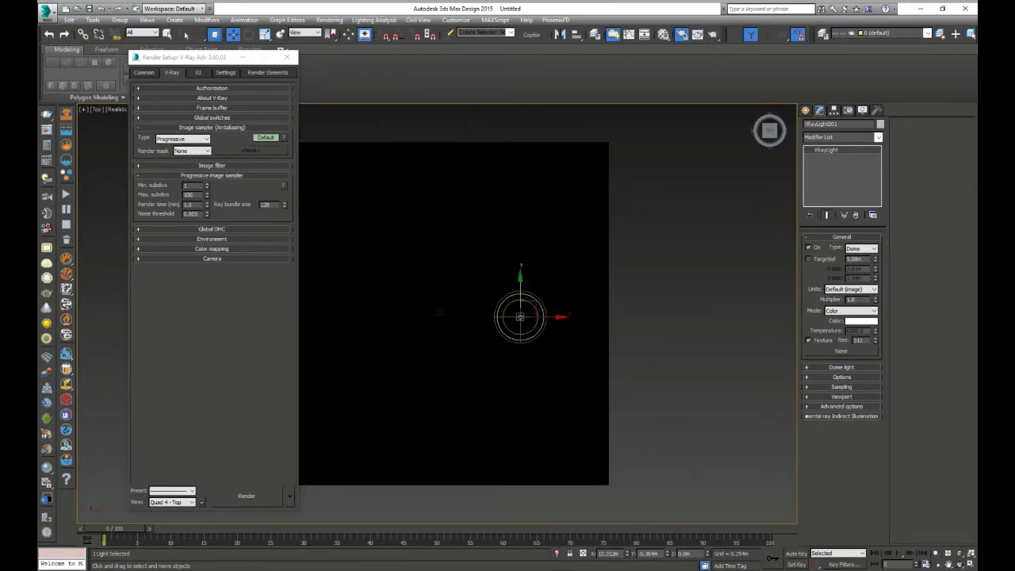
{"action": "left_click", "coordinate": [103, 40]}
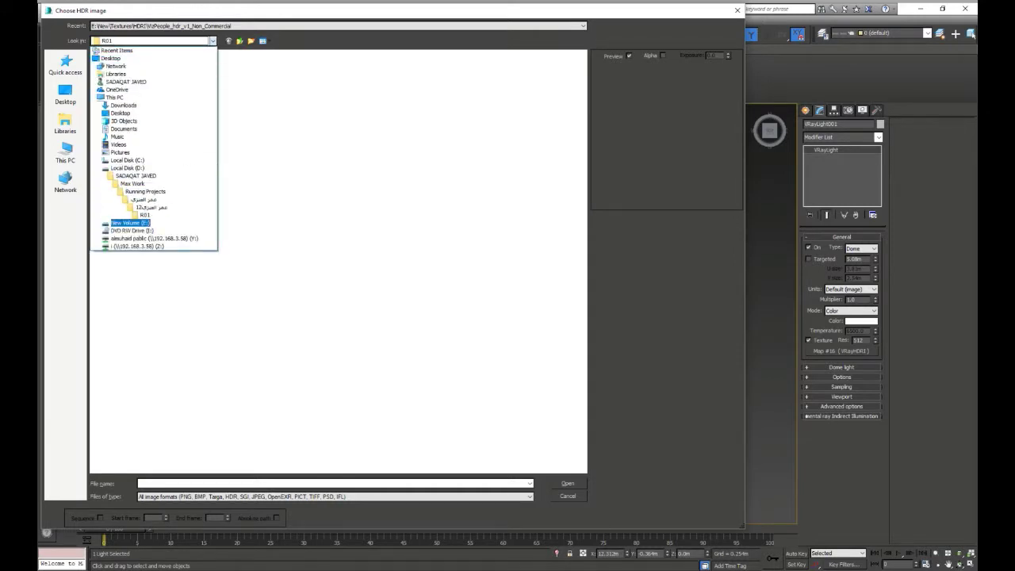
Step: Load kitchen_probe.hdr from E:\New\Textures\HDRI as the HDRI image
{"action": "left_click", "coordinate": [129, 223]}
{"action": "double_click", "coordinate": [116, 79]}
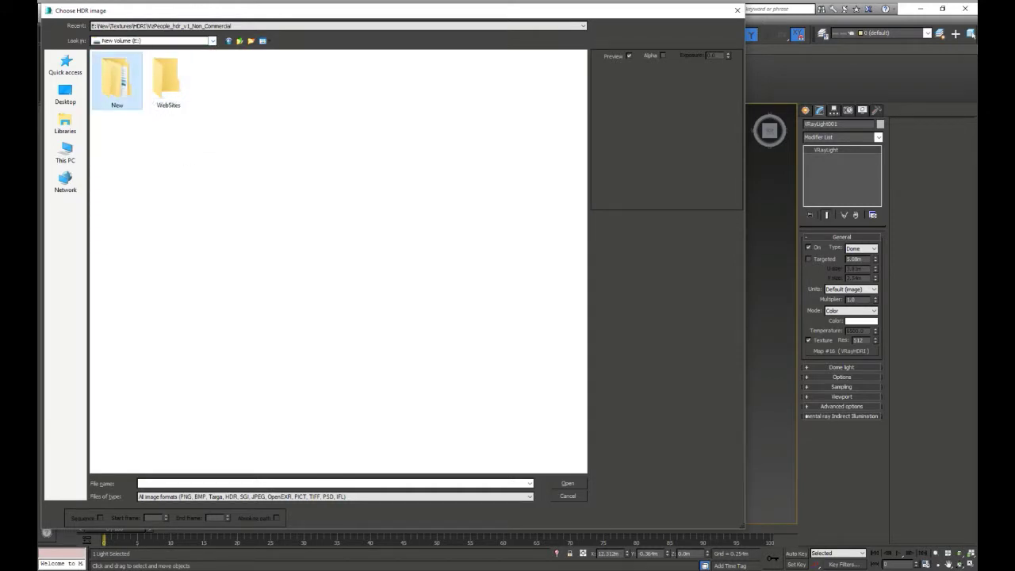
{"action": "double_click", "coordinate": [112, 141]}
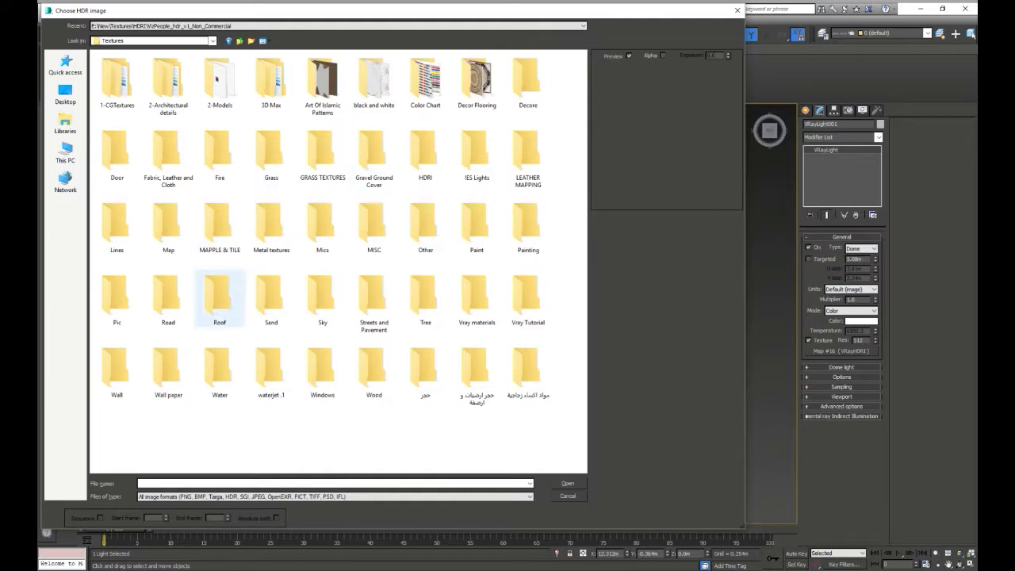
{"action": "double_click", "coordinate": [425, 155]}
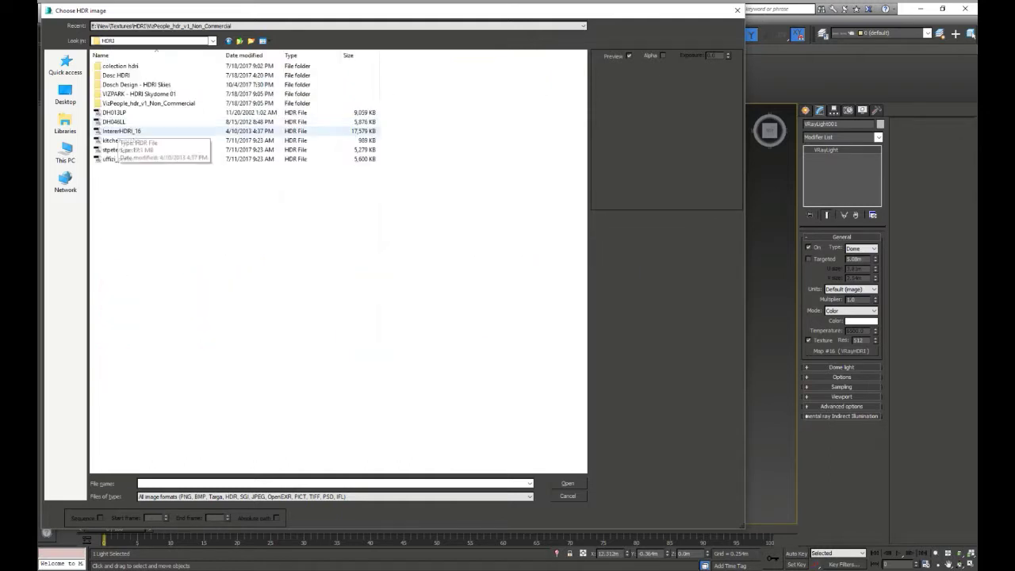
{"action": "left_click", "coordinate": [121, 131]}
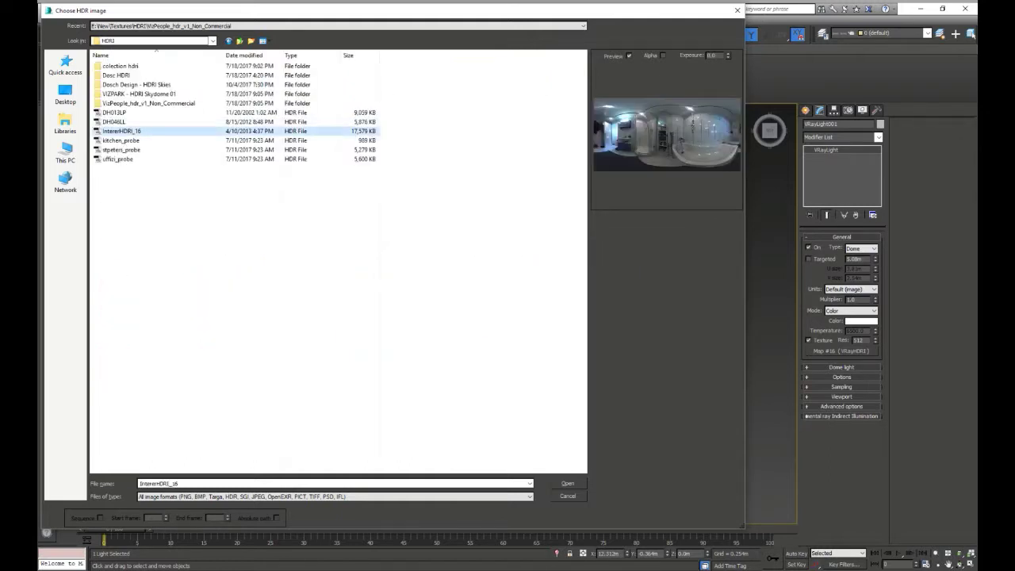
{"action": "left_click", "coordinate": [121, 140]}
{"action": "left_click", "coordinate": [121, 149]}
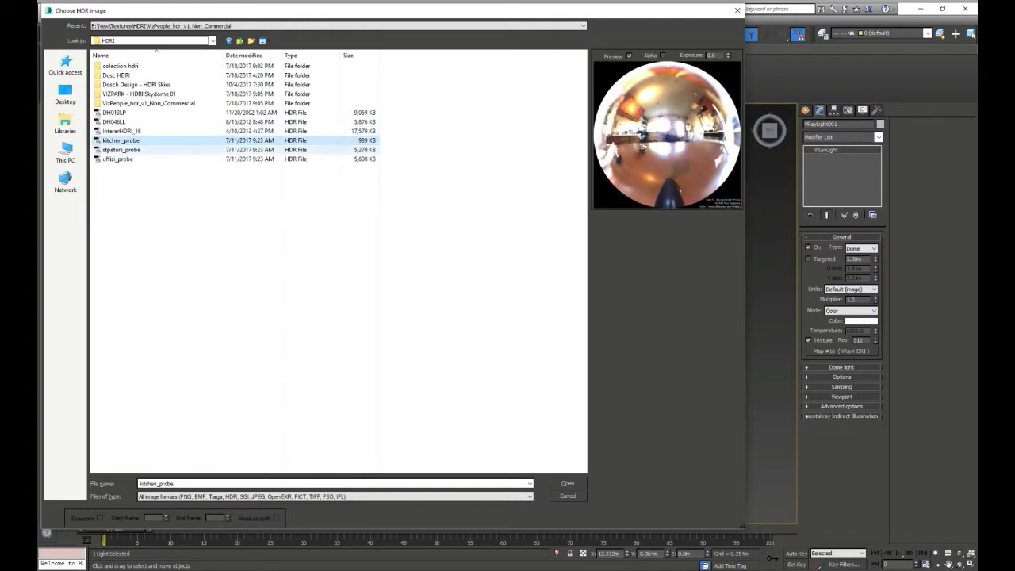
{"action": "left_click", "coordinate": [117, 159]}
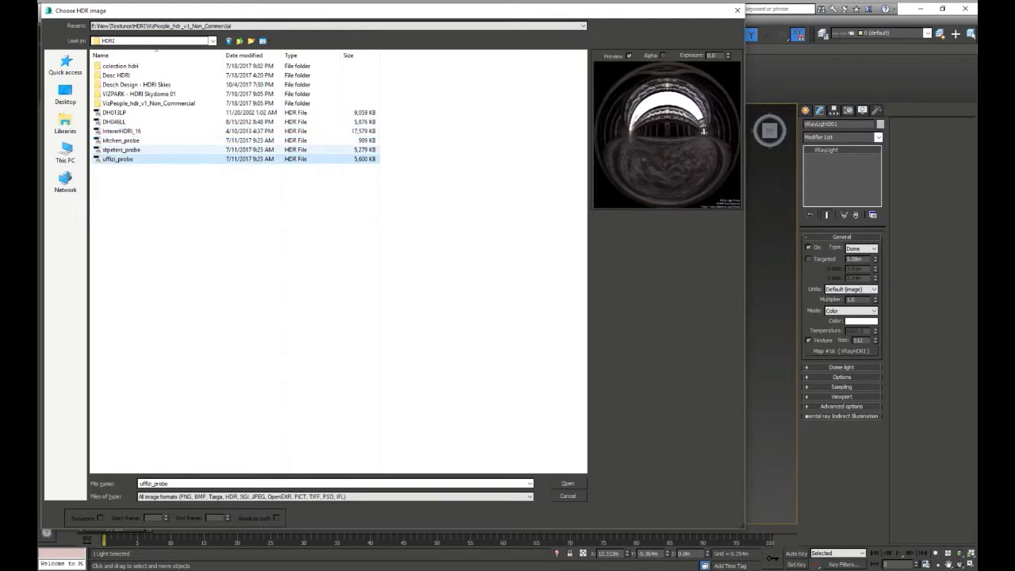
{"action": "left_click", "coordinate": [120, 149]}
{"action": "left_click", "coordinate": [121, 140]}
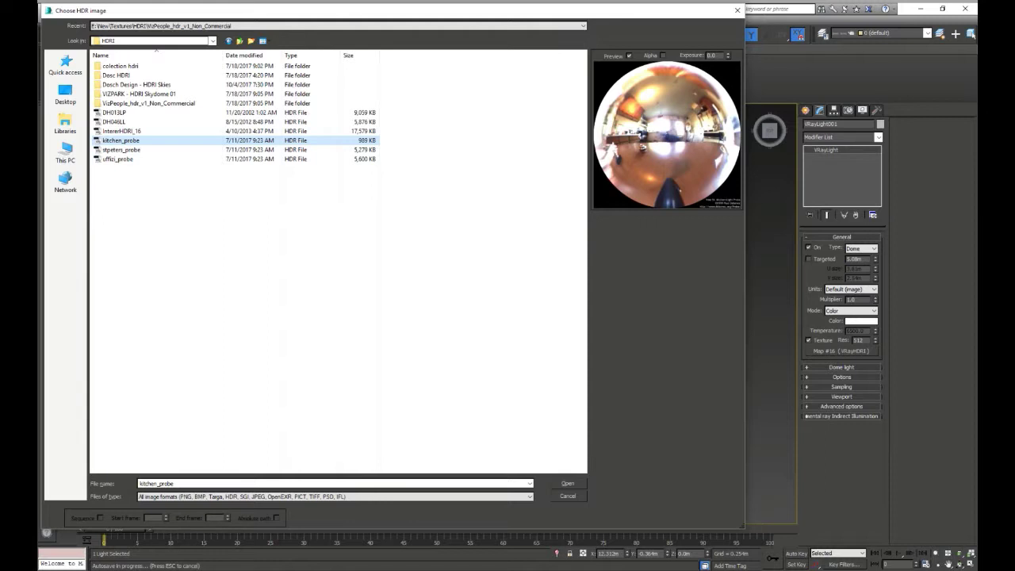
{"action": "key", "text": "Return"}
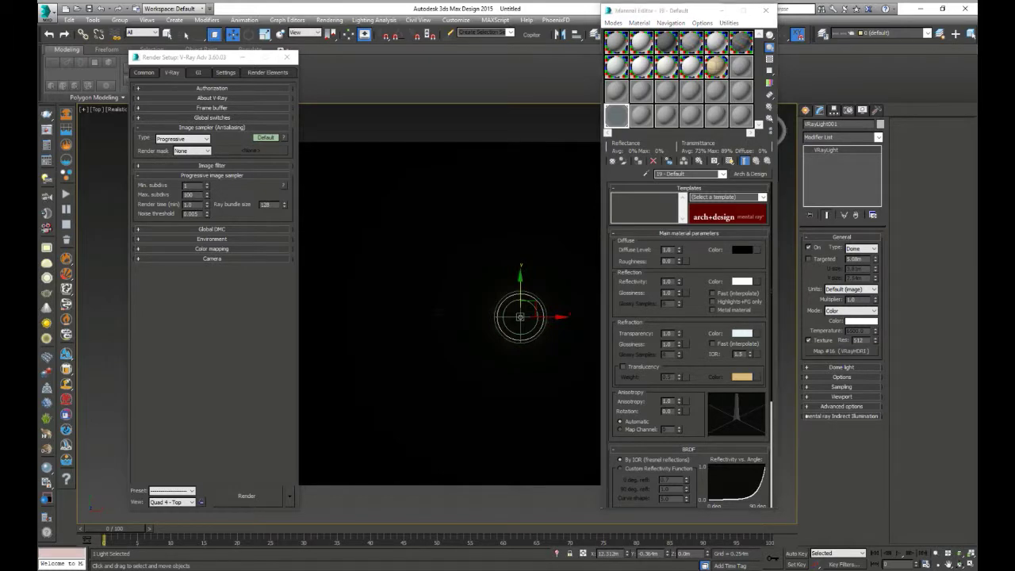
Step: Drag the dome light's VRayHDRI map into an empty Material Editor slot to edit it
{"action": "left_click", "coordinate": [741, 115]}
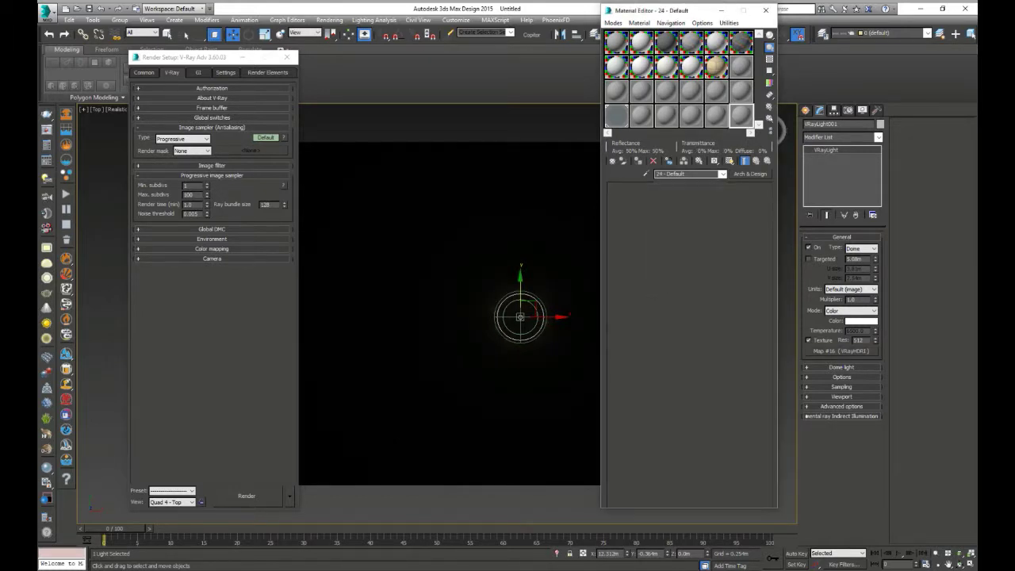
{"action": "left_click_drag", "start_coordinate": [841, 350], "coordinate": [741, 115]}
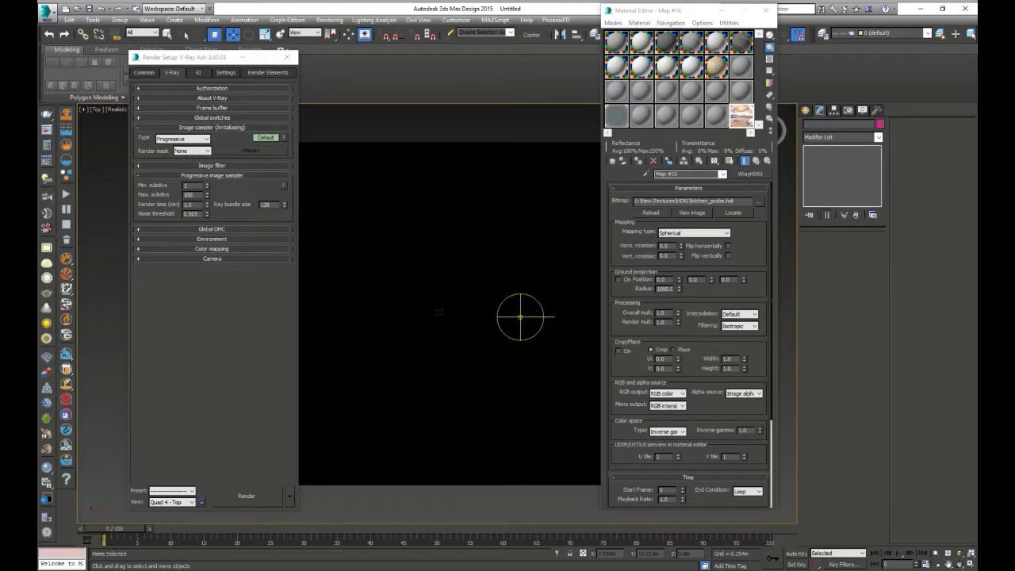
{"action": "scroll", "coordinate": [459, 250], "scroll_direction": "down", "scroll_amount": 5}
Step: Create a VRayPhysicalCamera in the wireframe Top view, aimed at the glasses
{"action": "key", "text": "m"}
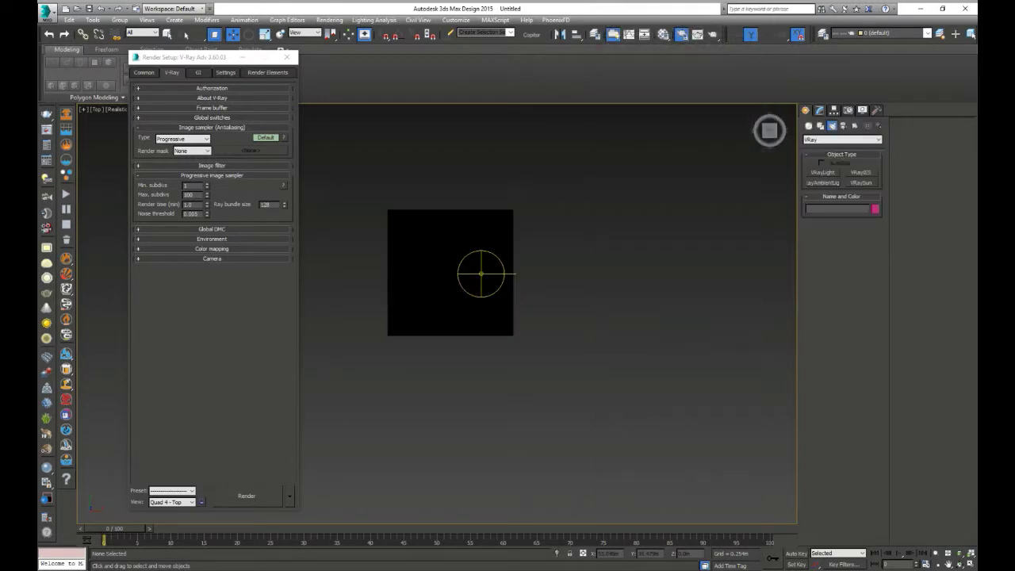
{"action": "left_click", "coordinate": [843, 126]}
{"action": "left_click", "coordinate": [842, 140]}
{"action": "left_click", "coordinate": [840, 150]}
{"action": "left_click", "coordinate": [860, 172]}
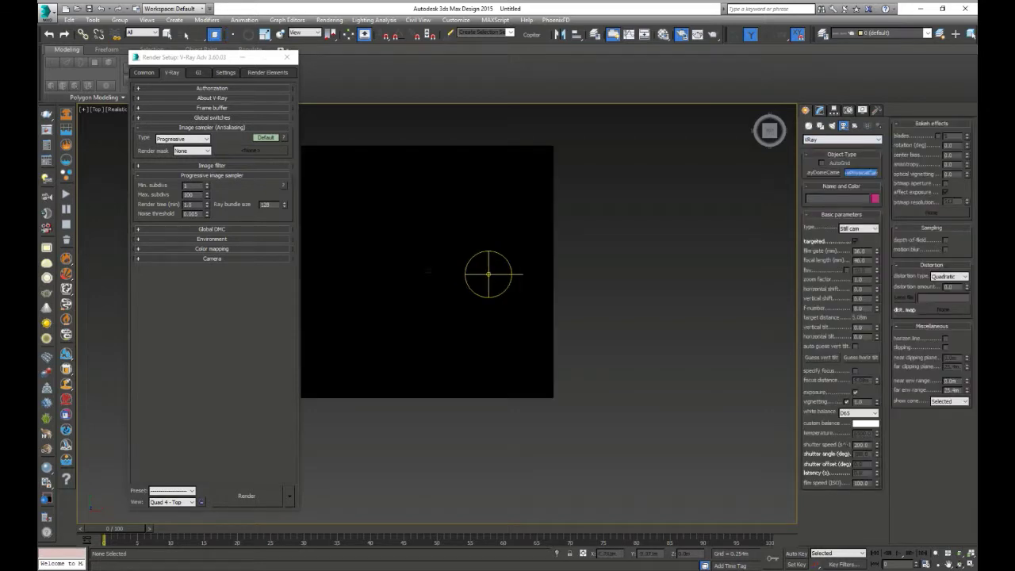
{"action": "key", "text": "F3"}
{"action": "left_click_drag", "start_coordinate": [428, 270], "coordinate": [390, 338]}
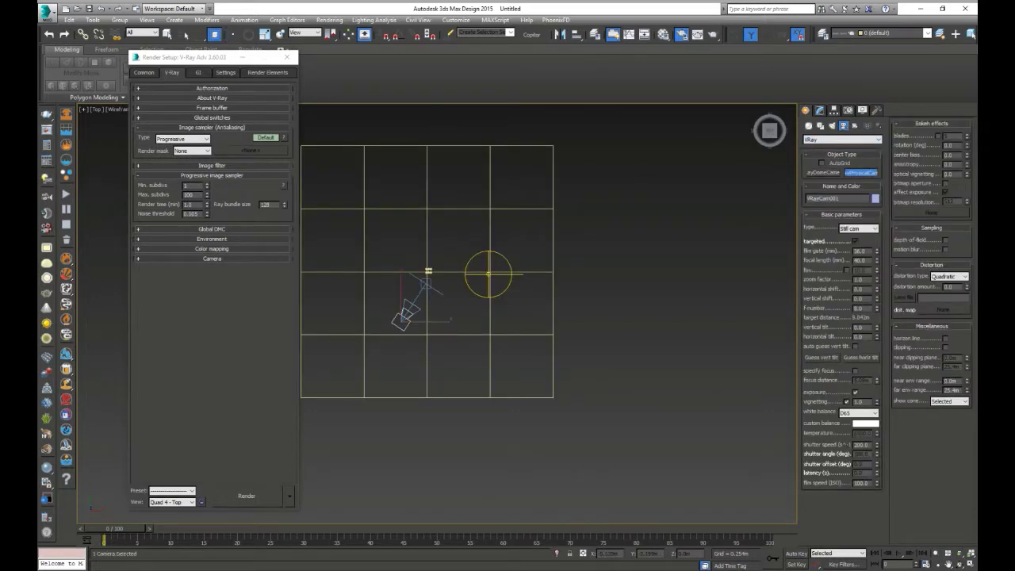
Step: Look through the camera, narrow its field of view onto the glasses, and deselect it
{"action": "key", "text": "c"}
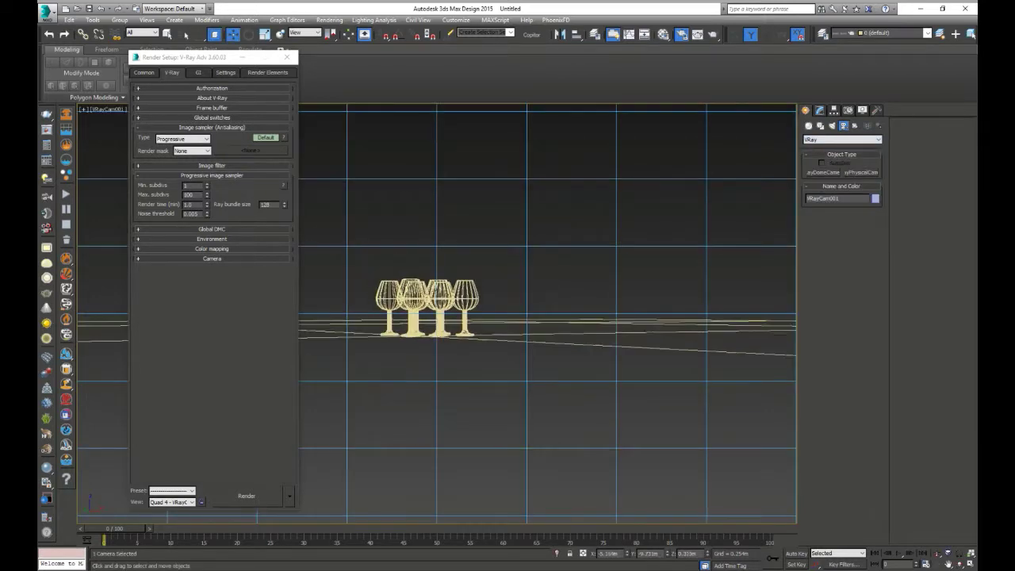
{"action": "key", "text": "F3"}
{"action": "left_click", "coordinate": [937, 563]}
{"action": "mouse_move", "coordinate": [547, 357]}
{"action": "left_mouse_down"}
{"action": "mouse_move", "coordinate": [547, 278]}
{"action": "mouse_move", "coordinate": [547, 372]}
{"action": "left_mouse_up"}
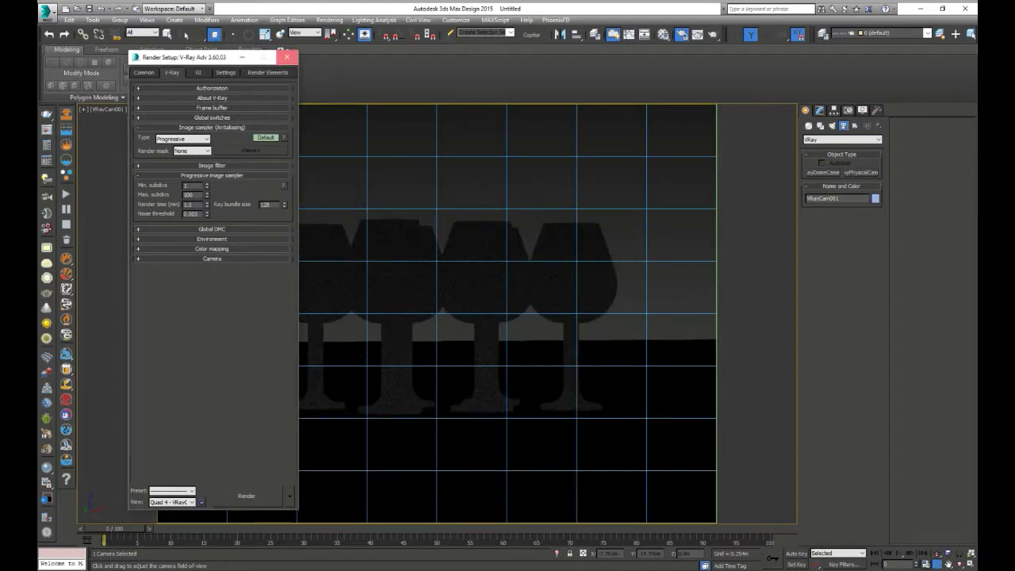
{"action": "left_click", "coordinate": [287, 57]}
{"action": "left_click", "coordinate": [232, 34]}
{"action": "key", "text": "ctrl+d"}
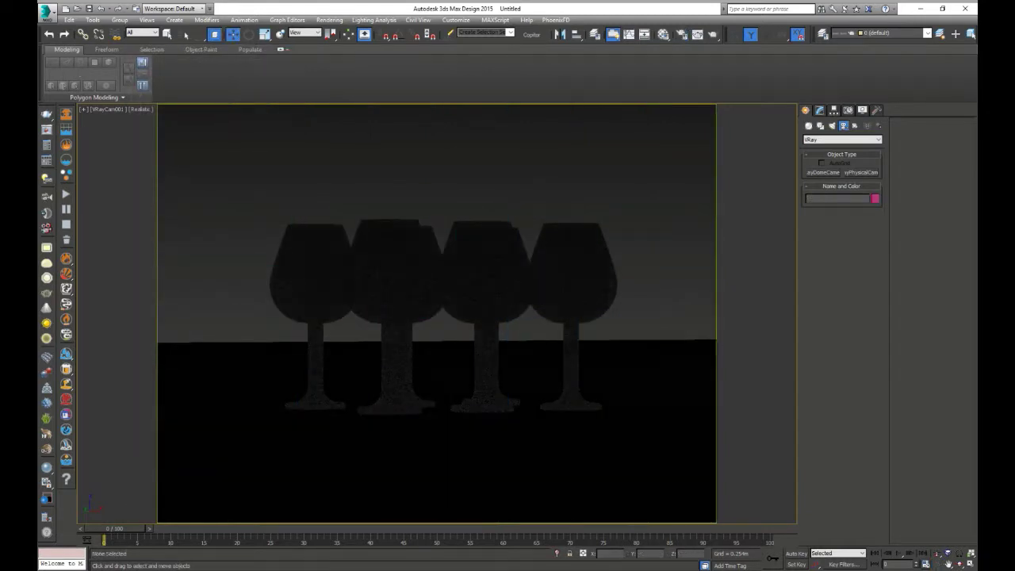
Step: Set the primary GI engine to Irradiance map and pick a new irradiance map preset
{"action": "key", "text": "F10"}
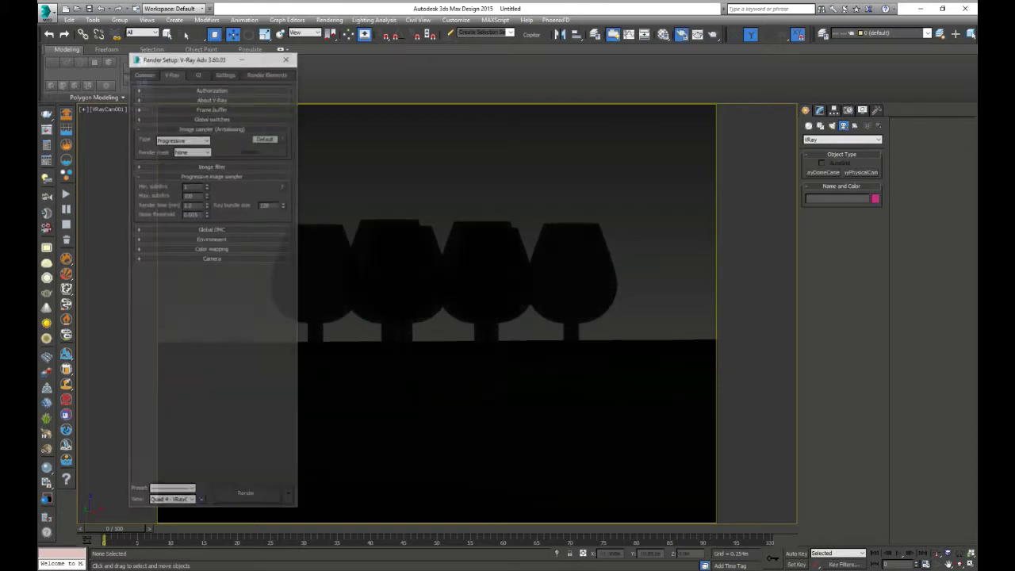
{"action": "left_click", "coordinate": [206, 109]}
{"action": "left_click", "coordinate": [198, 136]}
{"action": "left_click", "coordinate": [205, 108]}
{"action": "left_click", "coordinate": [199, 118]}
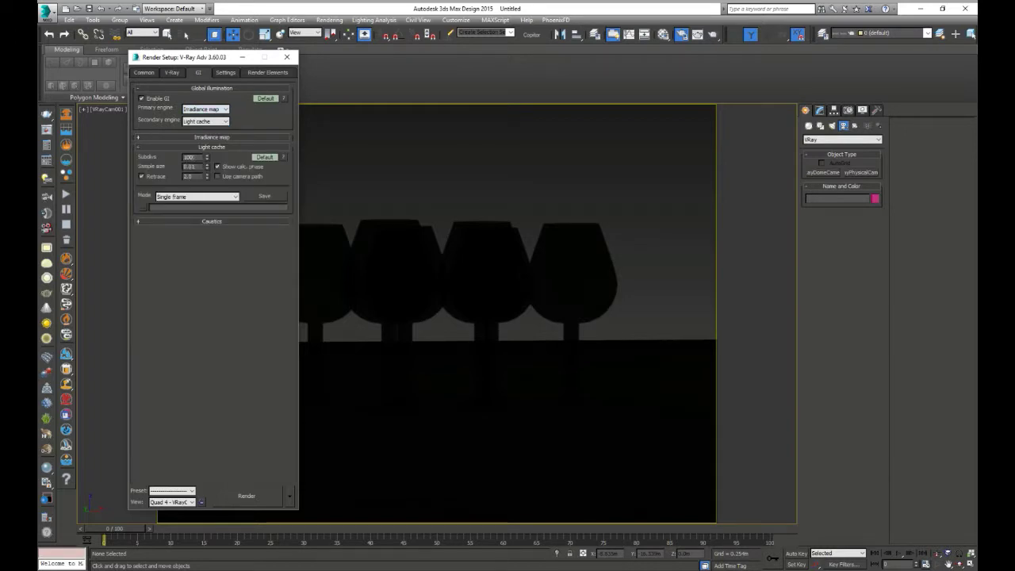
{"action": "left_click", "coordinate": [212, 136]}
{"action": "left_click", "coordinate": [209, 148]}
{"action": "left_click", "coordinate": [205, 166]}
Step: Switch the V-Ray image sampler to Bucket and render a test image of the glasses
{"action": "left_click", "coordinate": [172, 72]}
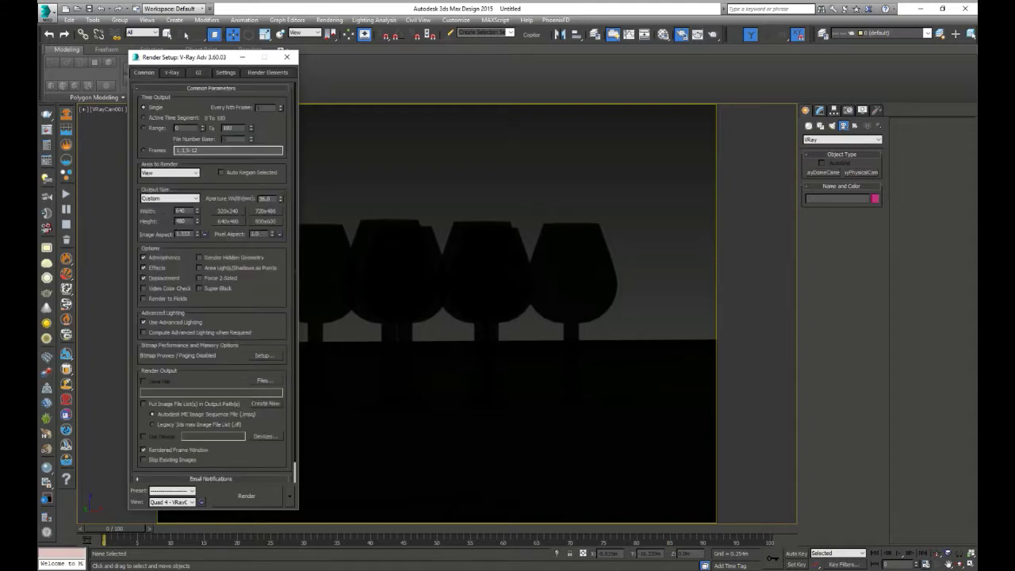
{"action": "left_click", "coordinate": [183, 138]}
{"action": "left_click", "coordinate": [183, 154]}
{"action": "left_click", "coordinate": [182, 139]}
{"action": "left_click", "coordinate": [182, 148]}
{"action": "left_click", "coordinate": [192, 194]}
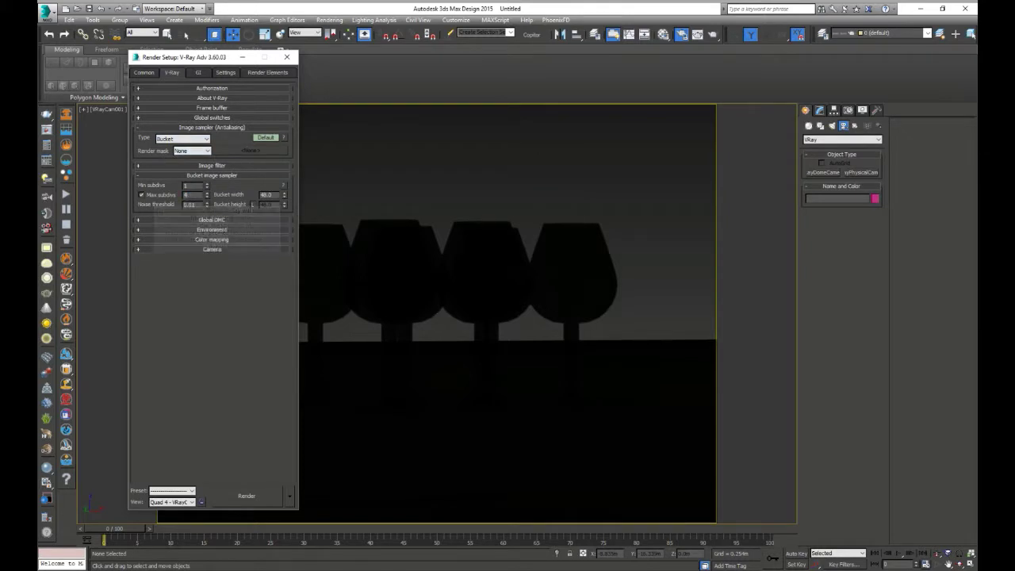
{"action": "left_click", "coordinate": [143, 72]}
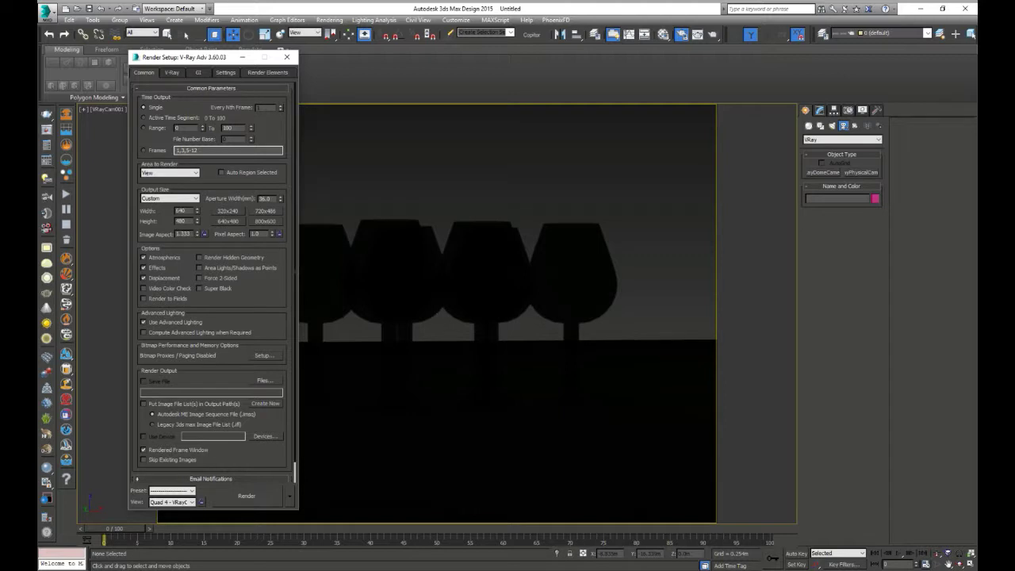
{"action": "key", "text": "shift+q"}
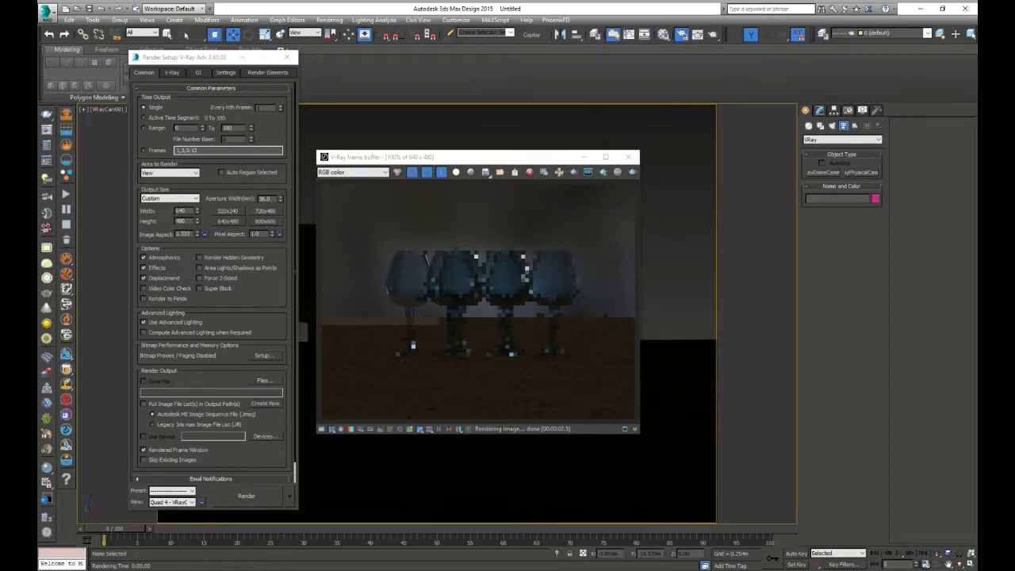
Step: Set the VRayHDRI mapping to Angular, re-render the glasses, and close the frame buffer
{"action": "left_click", "coordinate": [663, 34]}
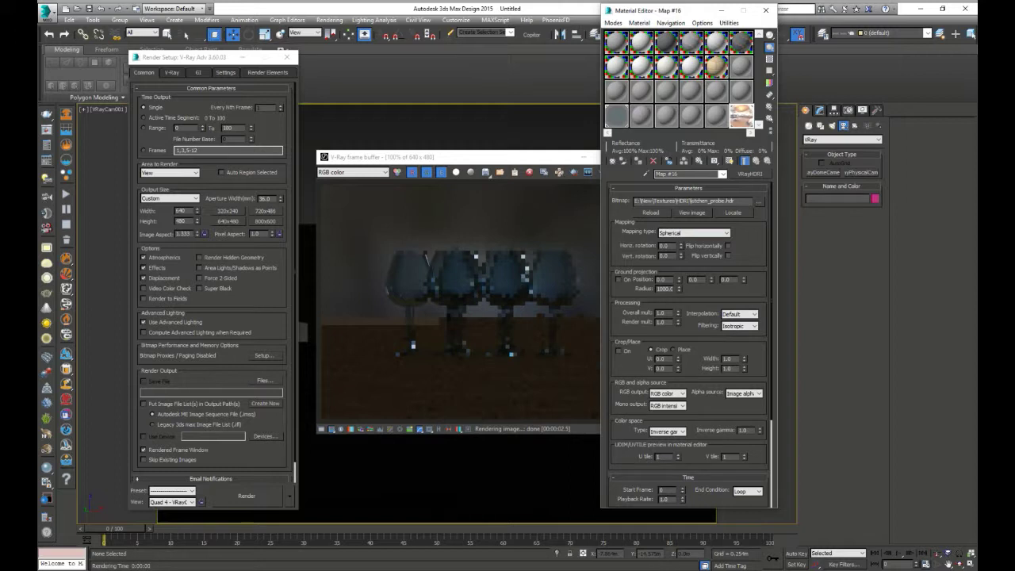
{"action": "left_click", "coordinate": [693, 232]}
{"action": "left_click", "coordinate": [687, 240]}
{"action": "key", "text": "shift+q"}
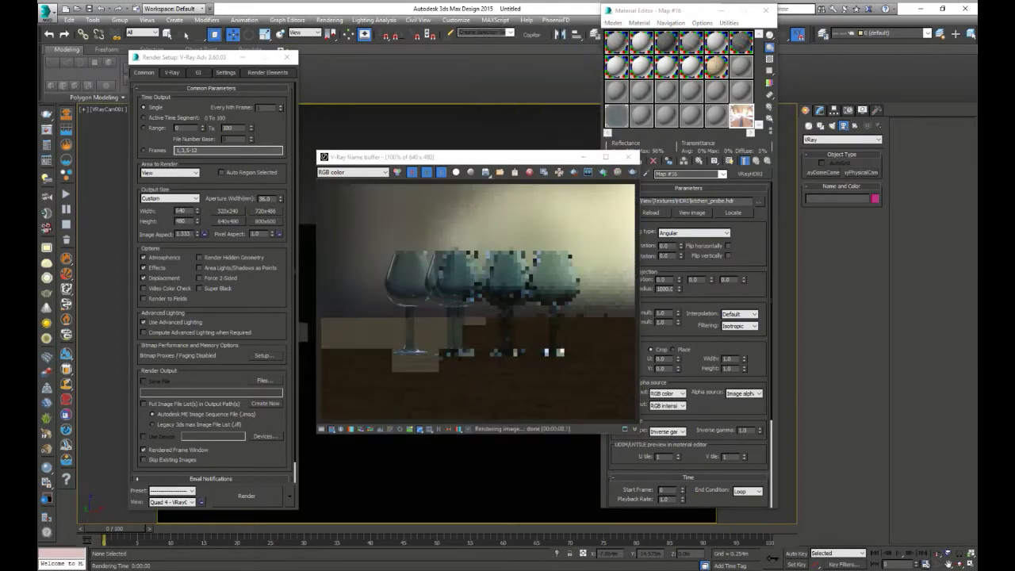
{"action": "left_click", "coordinate": [628, 156]}
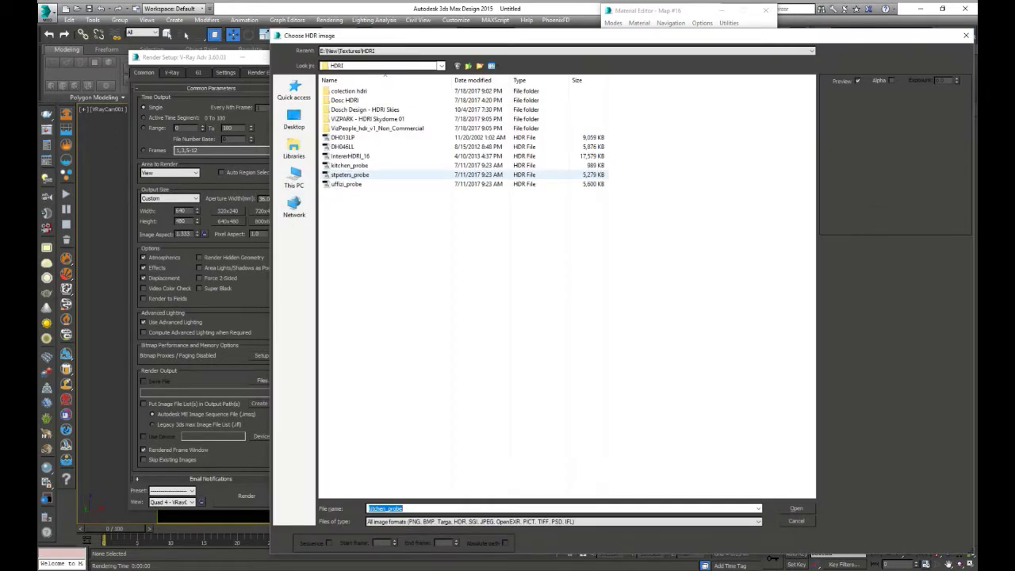
Step: Preview the HDR images in the HDRI folder and peek into the Dosc HDRI folder
{"action": "left_click", "coordinate": [350, 156]}
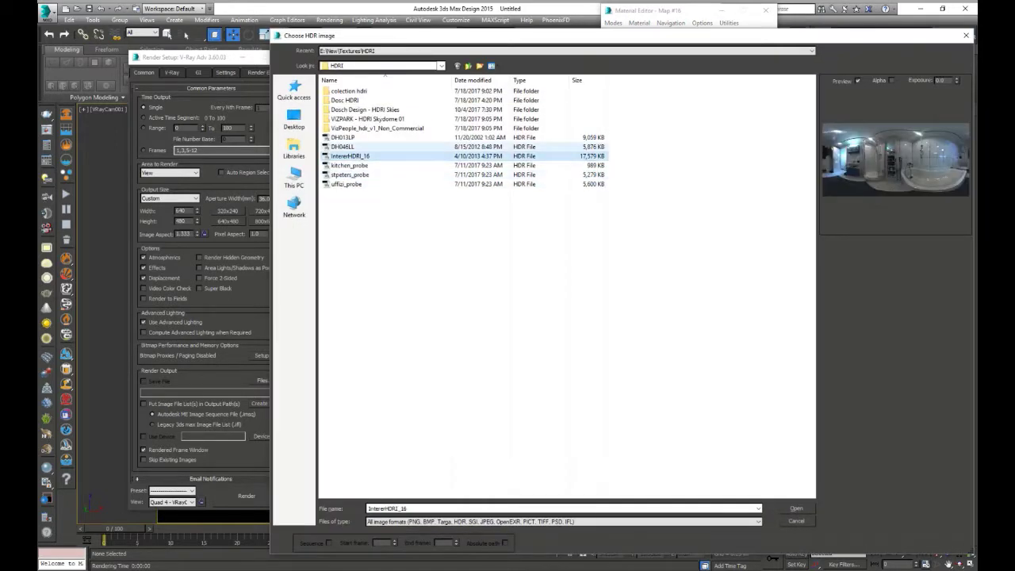
{"action": "left_click", "coordinate": [342, 147]}
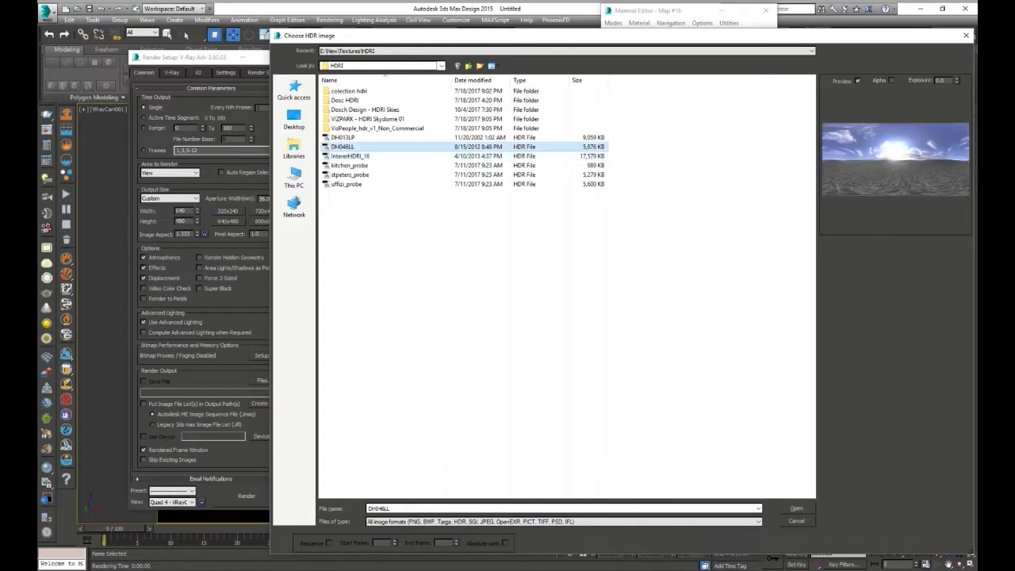
{"action": "left_click", "coordinate": [342, 137]}
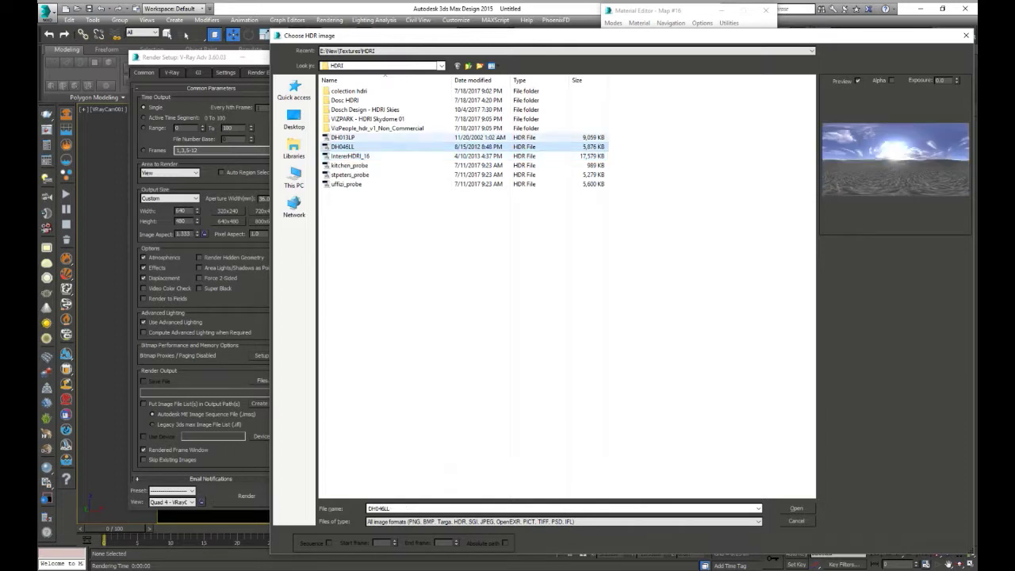
{"action": "left_click", "coordinate": [349, 165]}
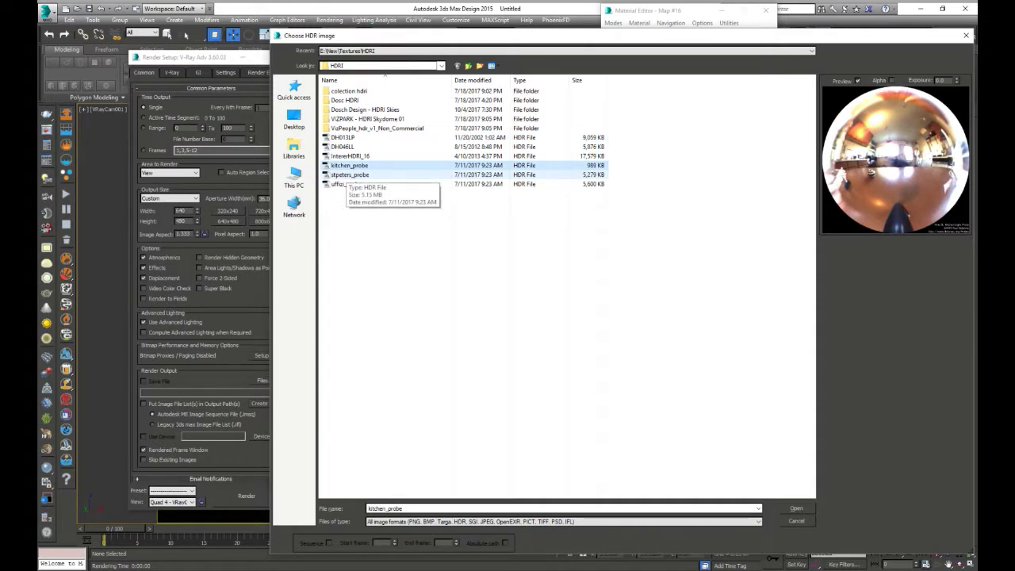
{"action": "left_click", "coordinate": [349, 174]}
{"action": "left_click", "coordinate": [346, 184]}
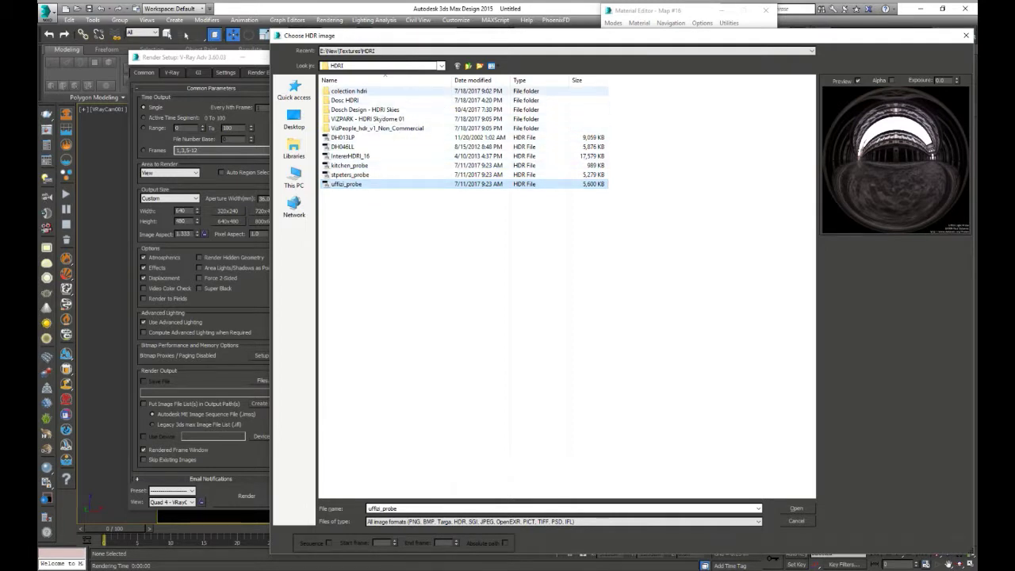
{"action": "double_click", "coordinate": [344, 100]}
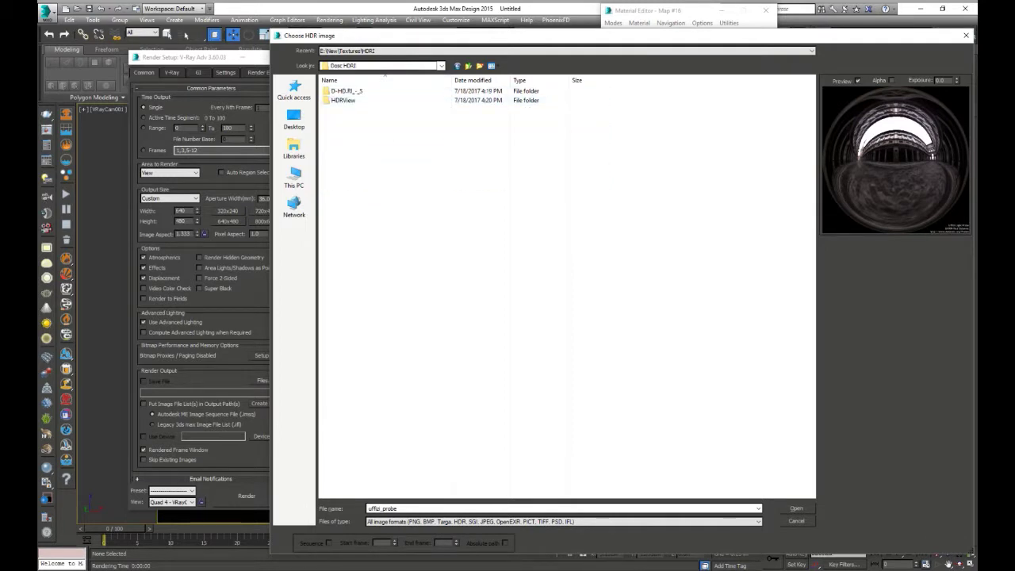
{"action": "key", "text": "BackSpace"}
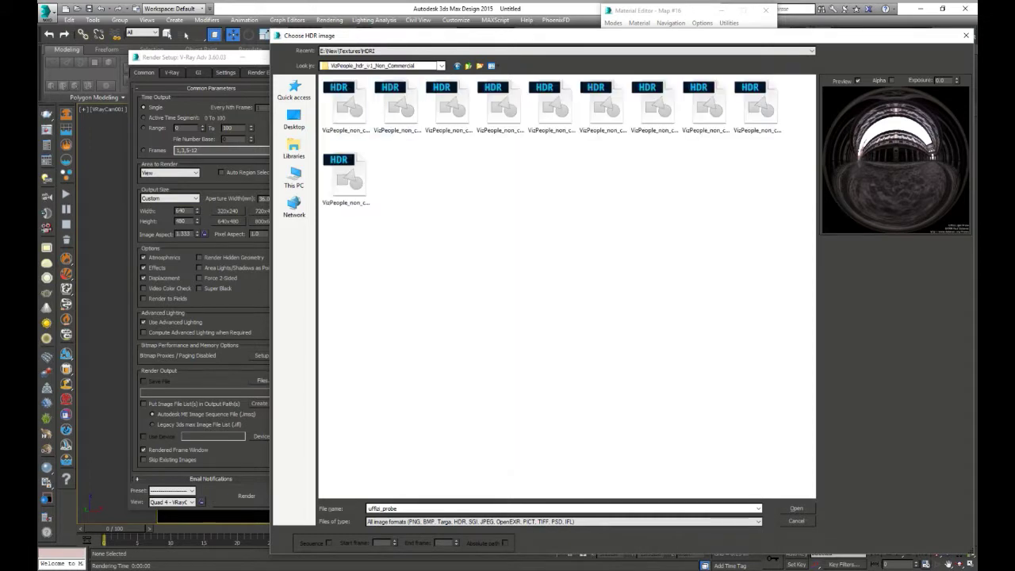
{"action": "key", "text": "BackSpace"}
Step: Load ff01_00_Sun_Shore_Ref from the colection hdri folder
{"action": "double_click", "coordinate": [349, 90]}
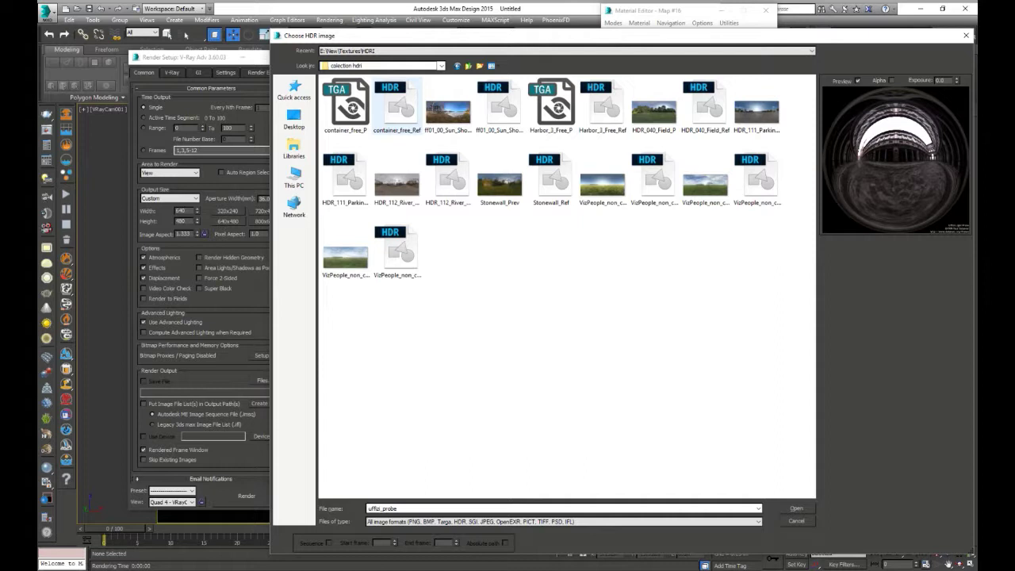
{"action": "left_click", "coordinate": [396, 284]}
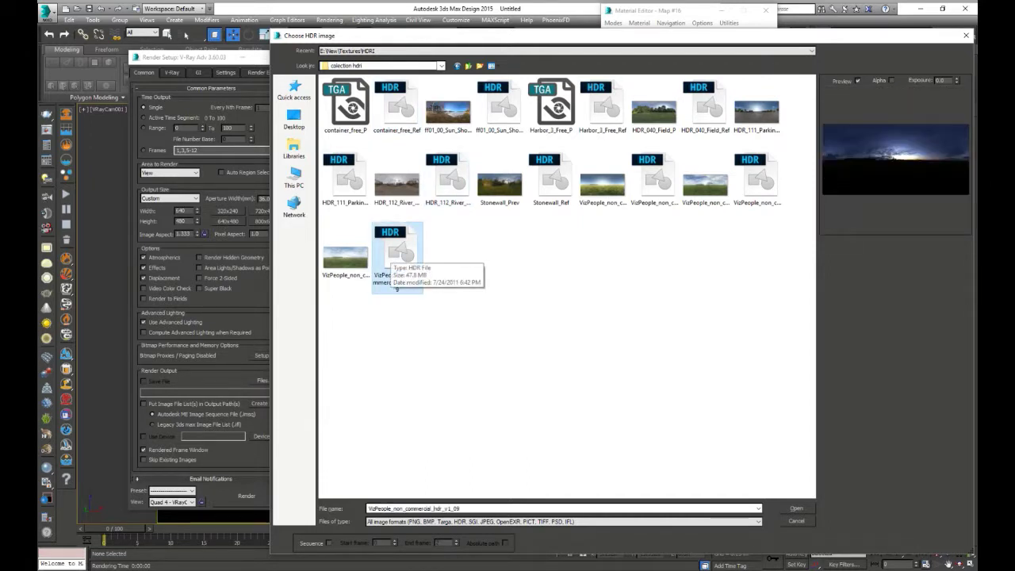
{"action": "left_click", "coordinate": [346, 180]}
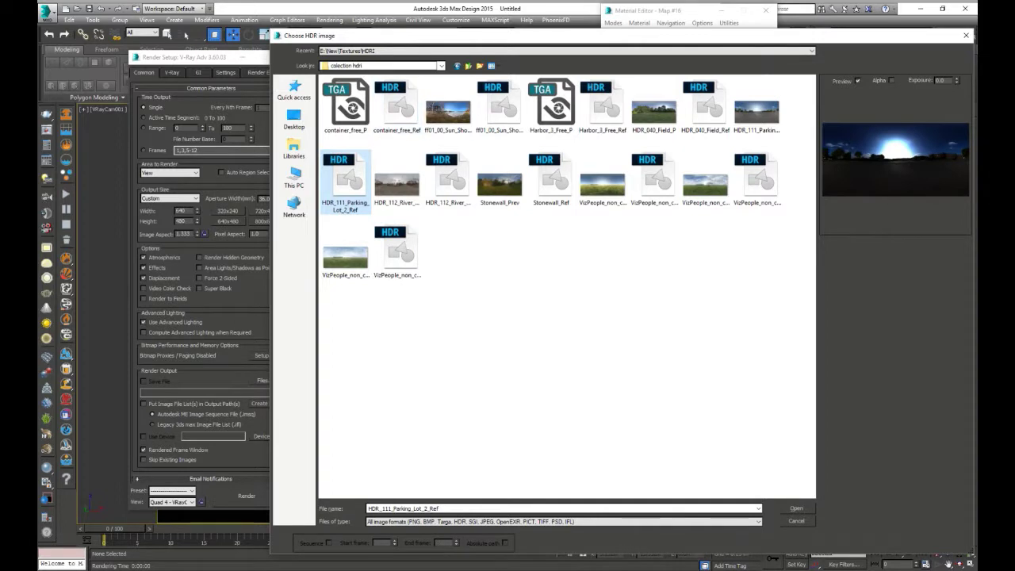
{"action": "left_click", "coordinate": [499, 109]}
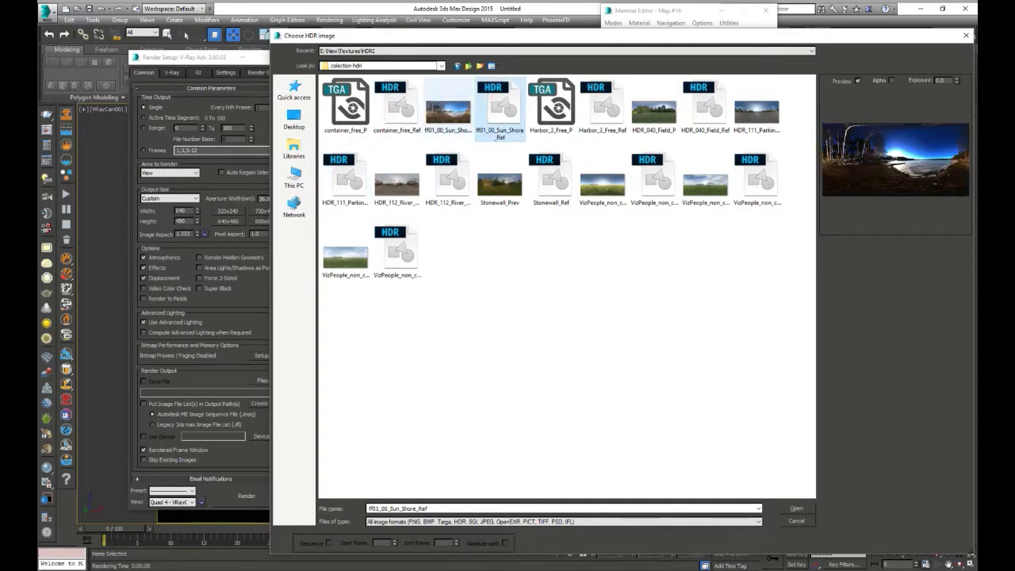
{"action": "double_click", "coordinate": [499, 109]}
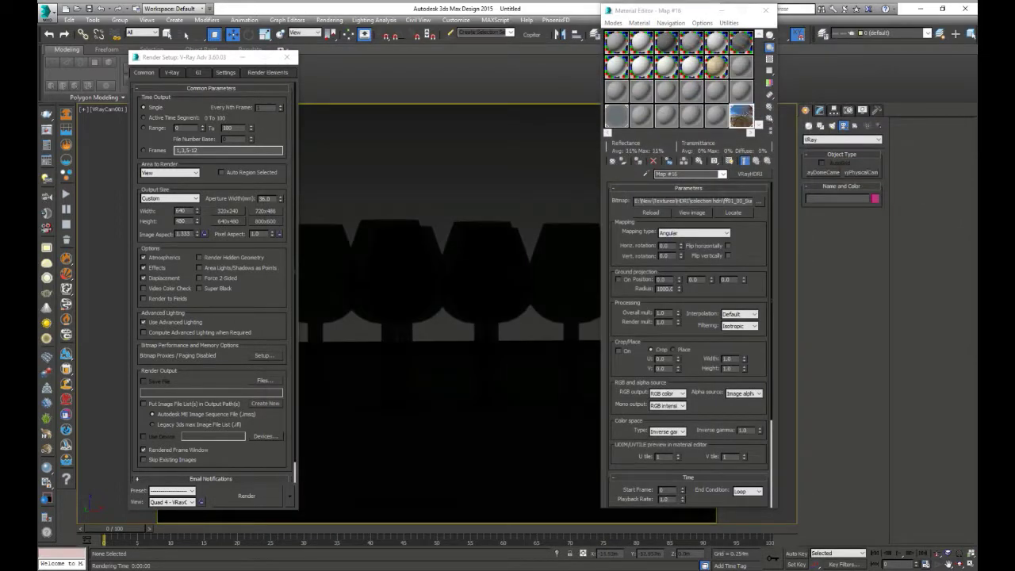
Step: Set the VRayHDRI mapping to Spherical and render the outdoor HDRI lighting
{"action": "left_click", "coordinate": [702, 232]}
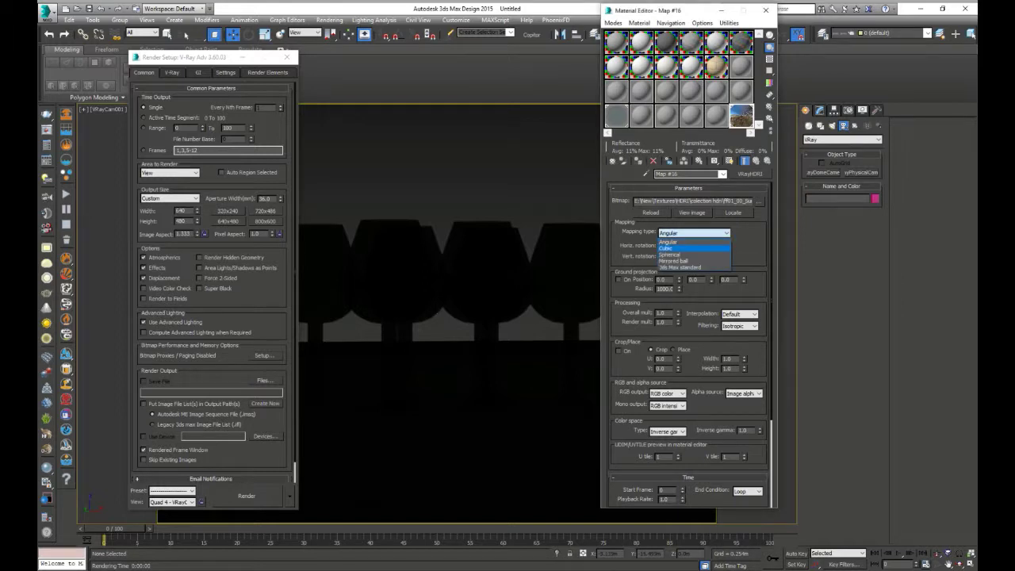
{"action": "left_click", "coordinate": [670, 260]}
{"action": "left_click", "coordinate": [702, 232]}
{"action": "left_click", "coordinate": [674, 252]}
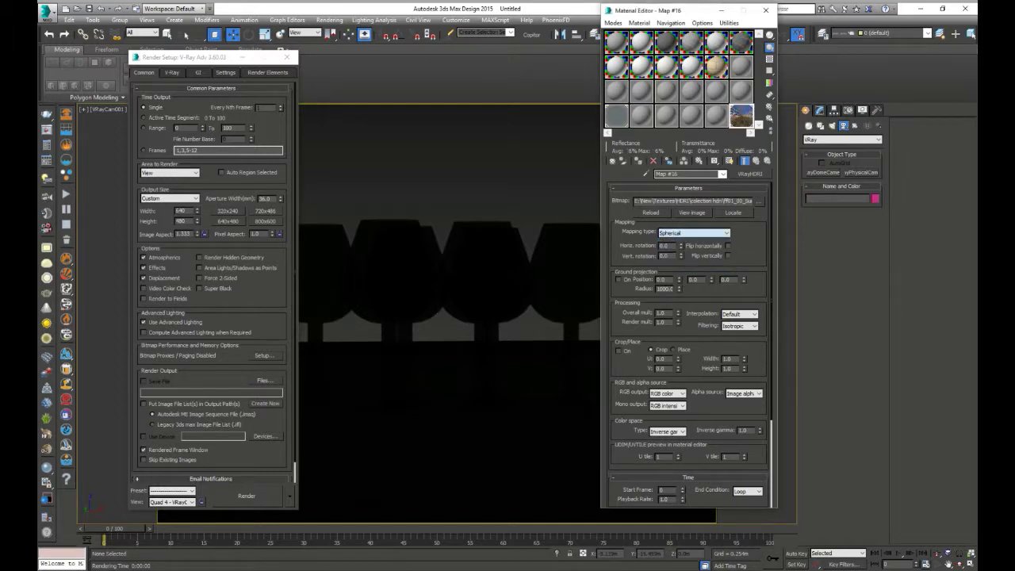
{"action": "left_click", "coordinate": [765, 9]}
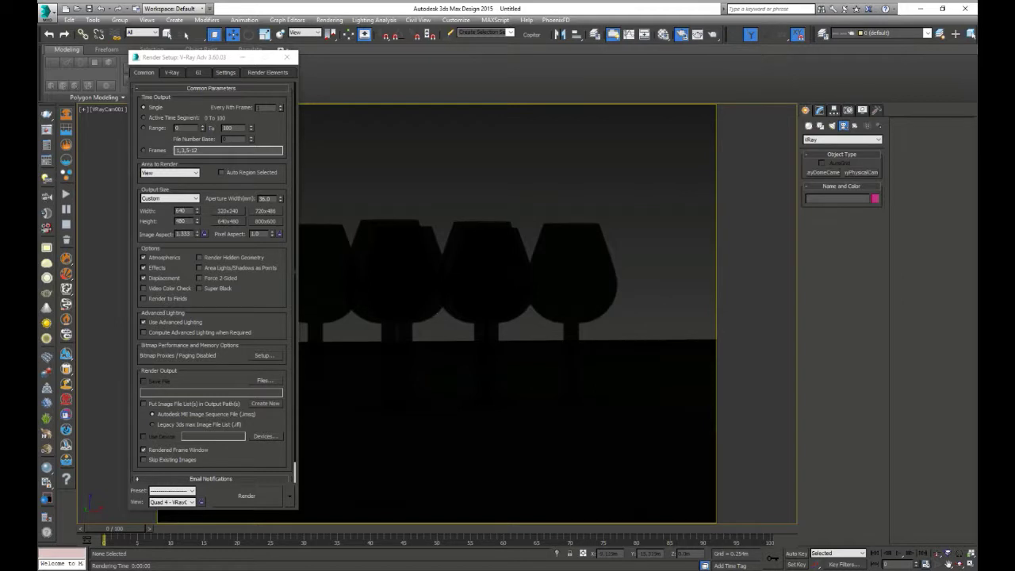
{"action": "key", "text": "shift+q"}
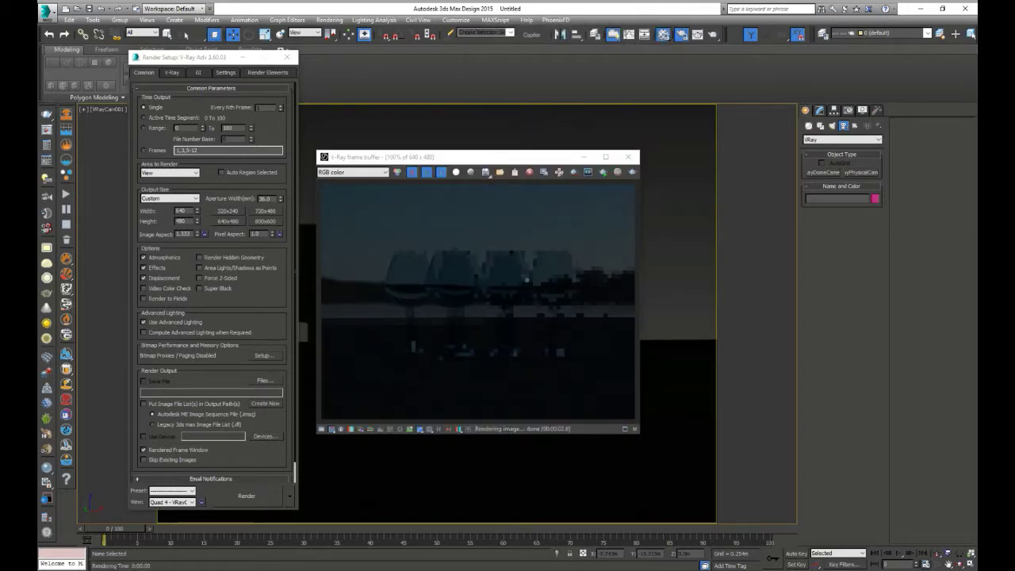
Step: Raise the HDRI overall multiplier to 50 and mark a render region over the glasses
{"action": "key", "text": "m"}
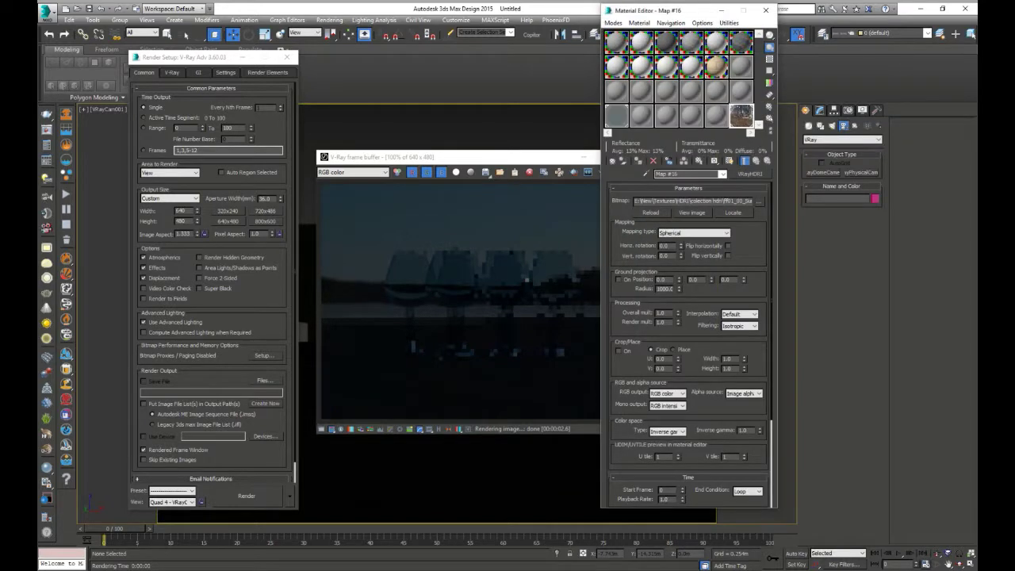
{"action": "left_click", "coordinate": [660, 313]}
{"action": "type", "text": "50"}
{"action": "key", "text": "Return"}
{"action": "left_click", "coordinate": [476, 156]}
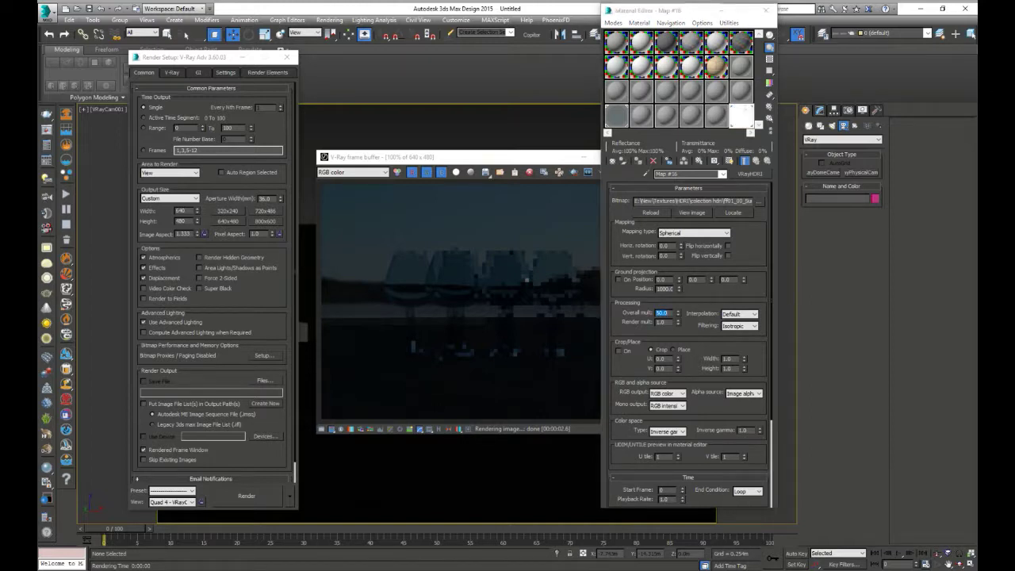
{"action": "left_click", "coordinate": [574, 171]}
{"action": "left_click_drag", "start_coordinate": [458, 332], "coordinate": [487, 405]}
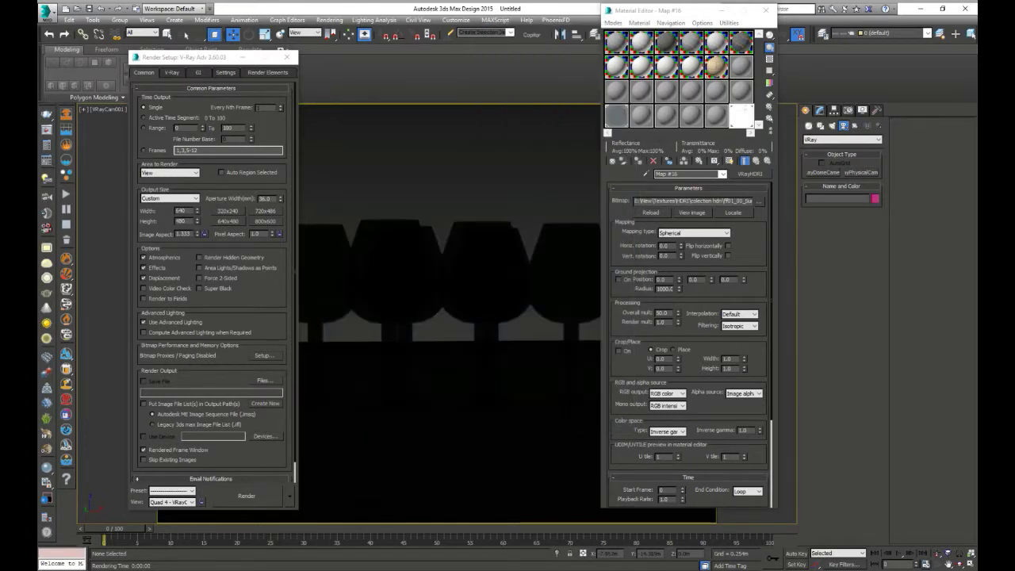
Step: Close the Material Editor and orbit VRayCam001 to frame the glasses from slightly higher
{"action": "left_click", "coordinate": [764, 11]}
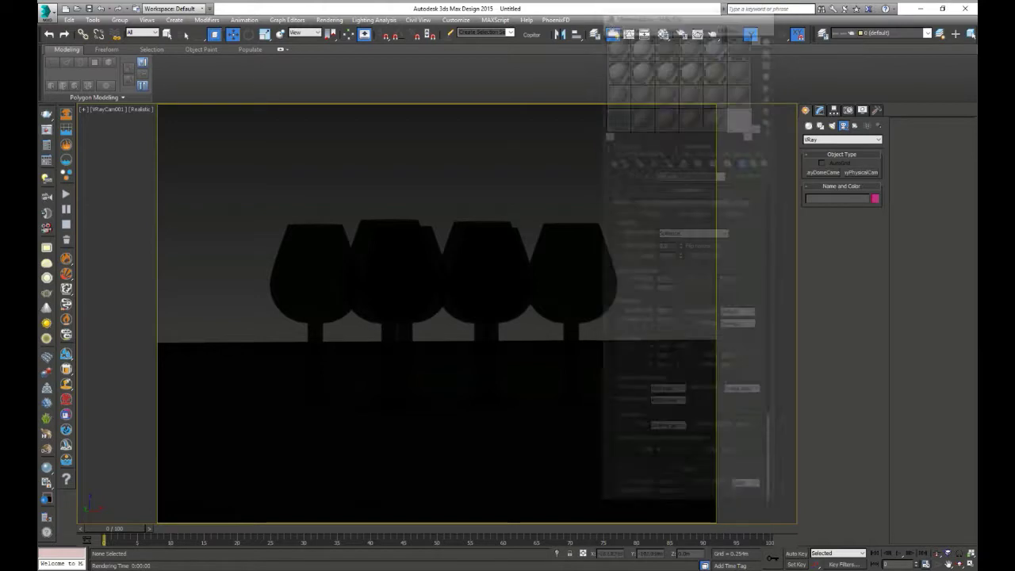
{"action": "left_click", "coordinate": [958, 564]}
{"action": "mouse_move", "coordinate": [436, 317]}
{"action": "left_mouse_down"}
{"action": "mouse_move", "coordinate": [412, 286]}
{"action": "mouse_move", "coordinate": [452, 237]}
{"action": "mouse_move", "coordinate": [448, 317]}
{"action": "mouse_move", "coordinate": [458, 317]}
{"action": "mouse_move", "coordinate": [440, 317]}
{"action": "mouse_move", "coordinate": [487, 317]}
{"action": "mouse_move", "coordinate": [473, 317]}
{"action": "left_mouse_up"}
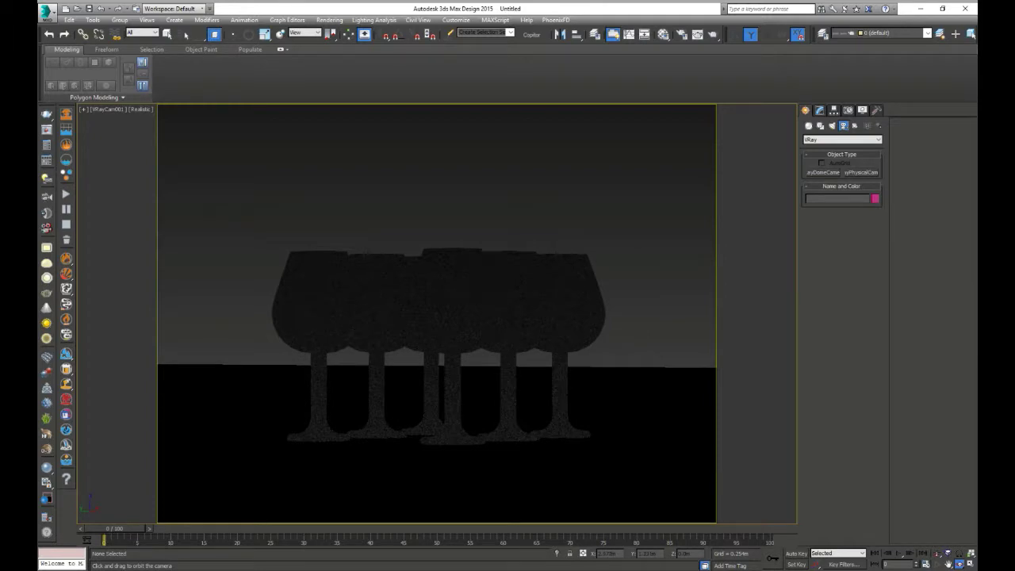
{"action": "mouse_move", "coordinate": [473, 317]}
{"action": "left_mouse_down"}
{"action": "mouse_move", "coordinate": [482, 317]}
{"action": "mouse_move", "coordinate": [478, 301]}
{"action": "left_mouse_up"}
{"action": "key", "text": "w"}
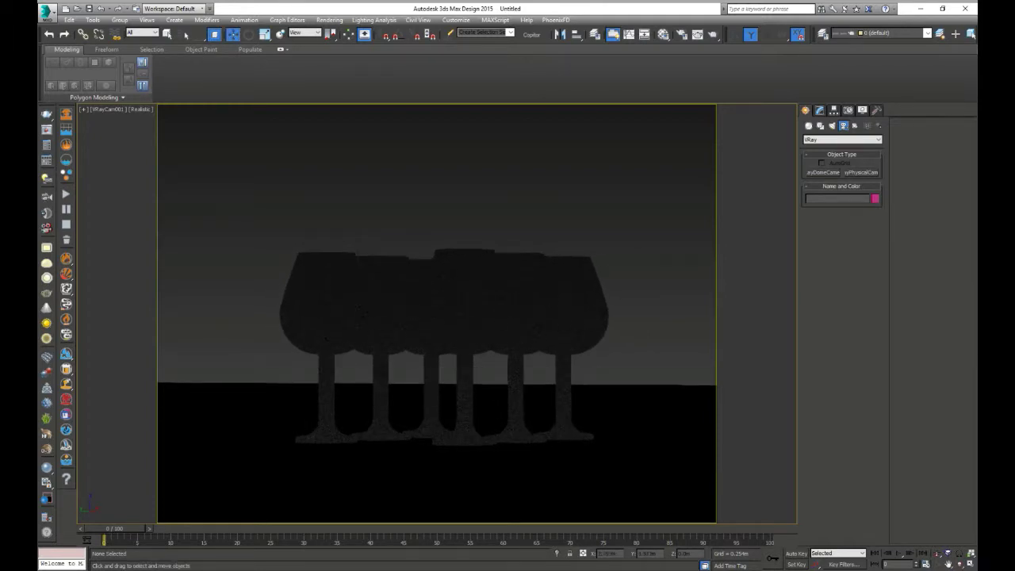
Step: Select the viewport camera, enable auto guess vertical and horizontal tilt, and set white balance to Neutral
{"action": "left_click", "coordinate": [108, 109]}
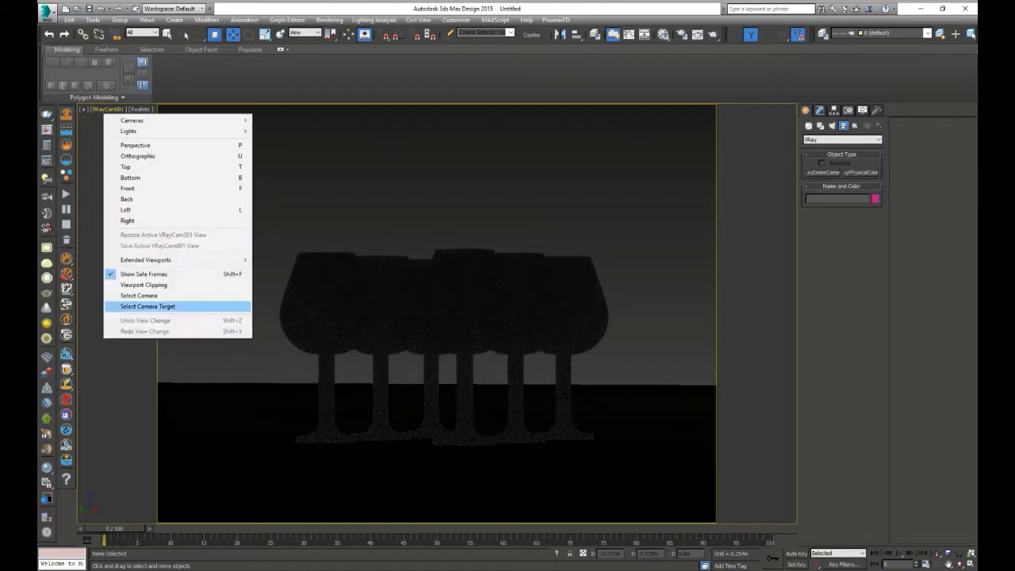
{"action": "left_click", "coordinate": [138, 295]}
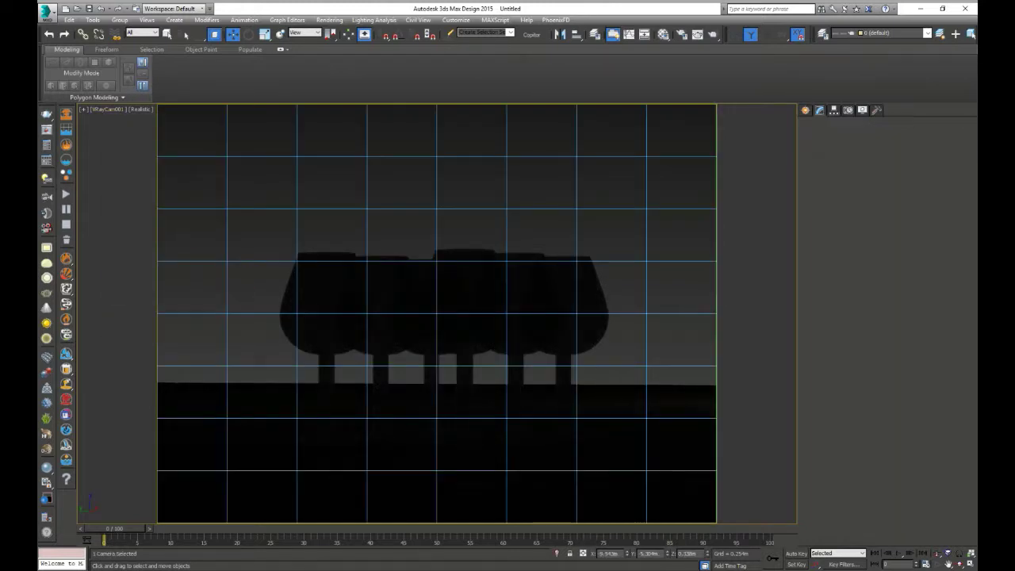
{"action": "left_click", "coordinate": [855, 369]}
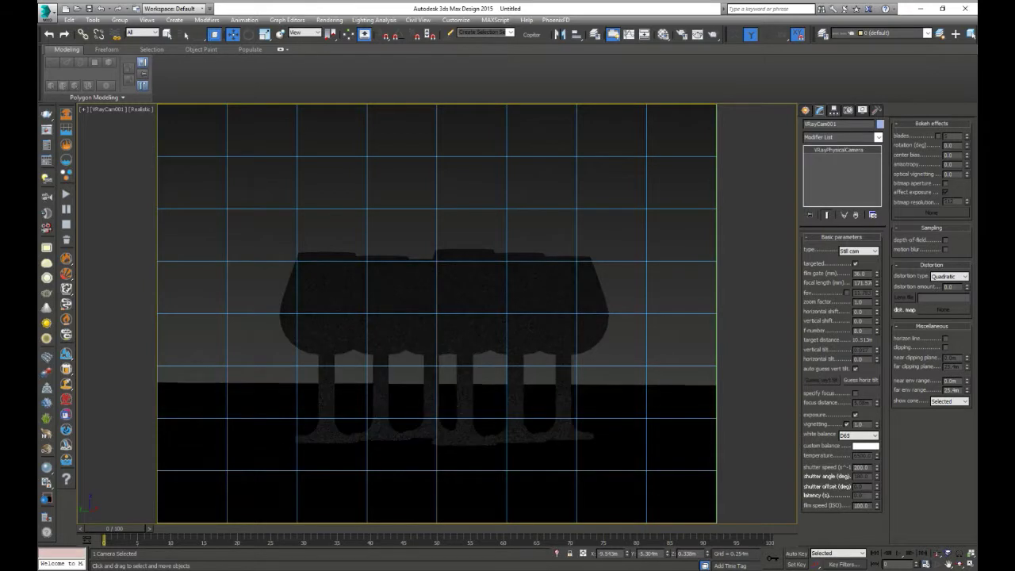
{"action": "left_click", "coordinate": [860, 380]}
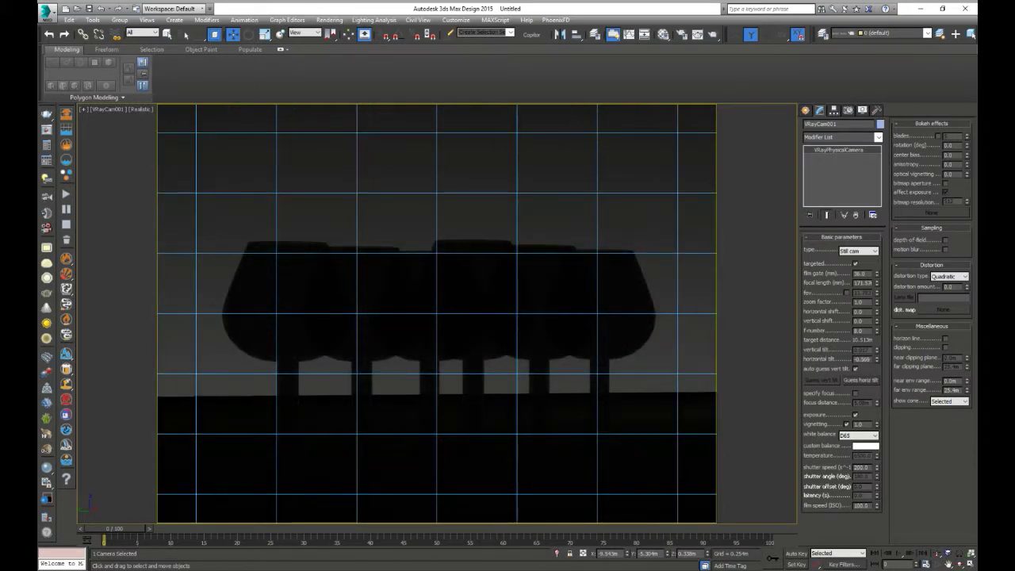
{"action": "left_click", "coordinate": [858, 435]}
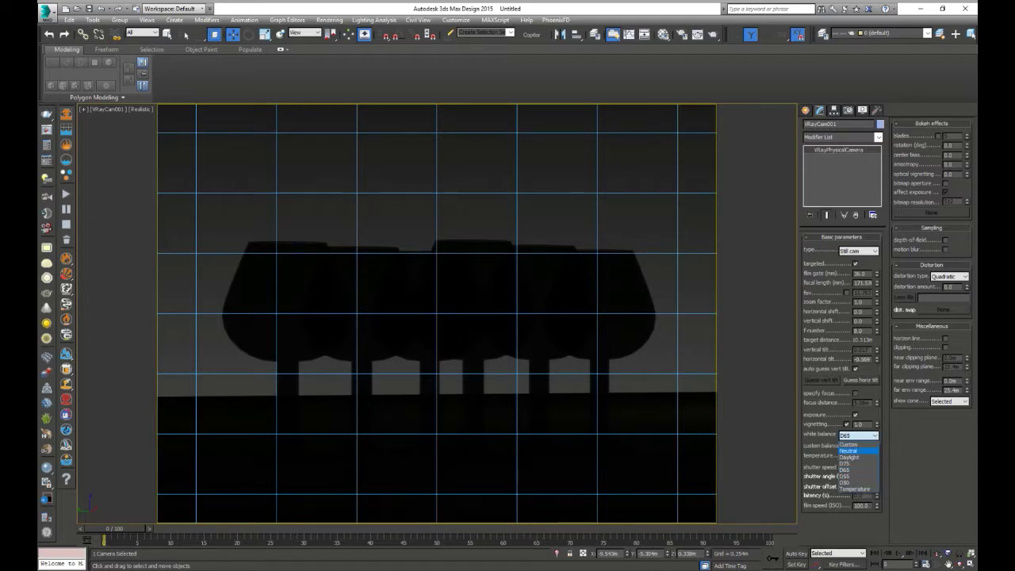
{"action": "left_click", "coordinate": [848, 451]}
Step: Run a test render, then set the camera's horizontal tilt back to 0 and deselect it
{"action": "left_click", "coordinate": [698, 34]}
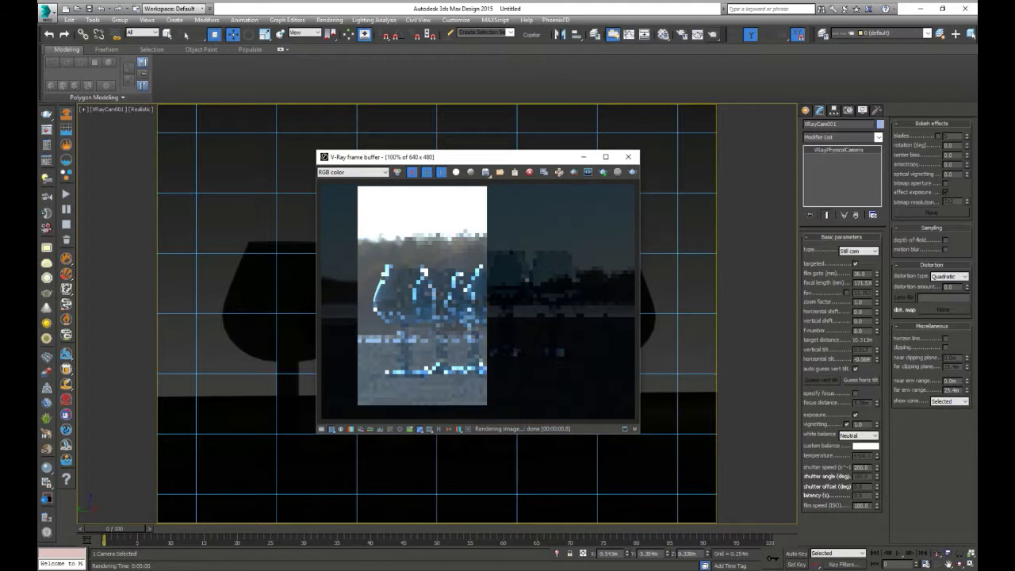
{"action": "left_click", "coordinate": [631, 171]}
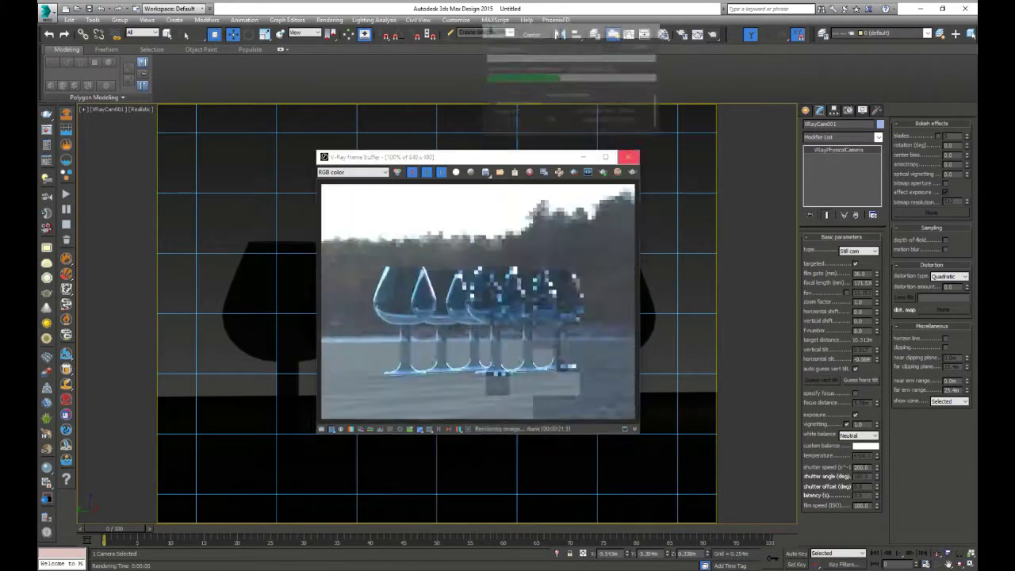
{"action": "left_click", "coordinate": [627, 157]}
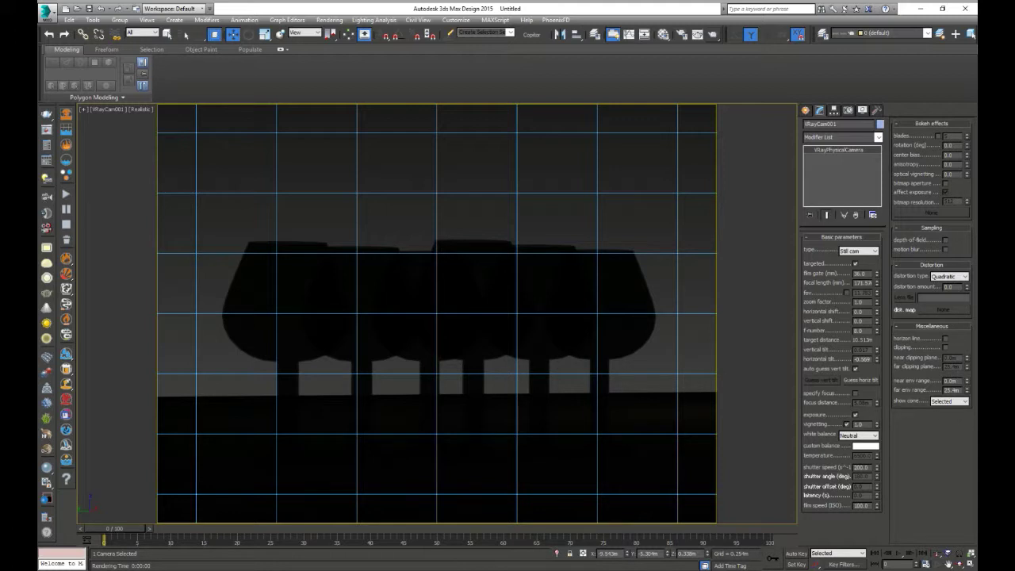
{"action": "type", "text": "0"}
{"action": "key", "text": "Return"}
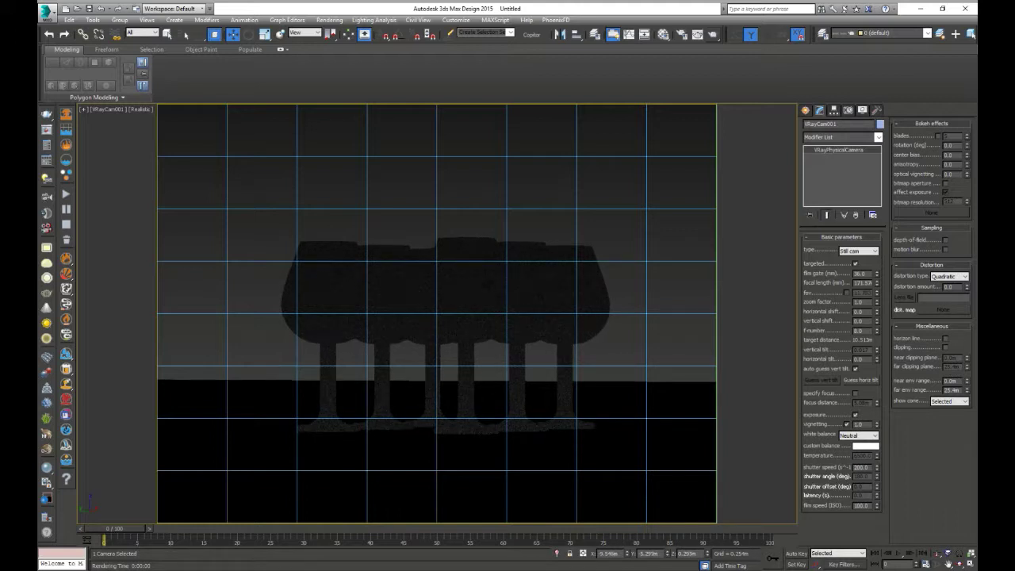
{"action": "key", "text": "ctrl+d"}
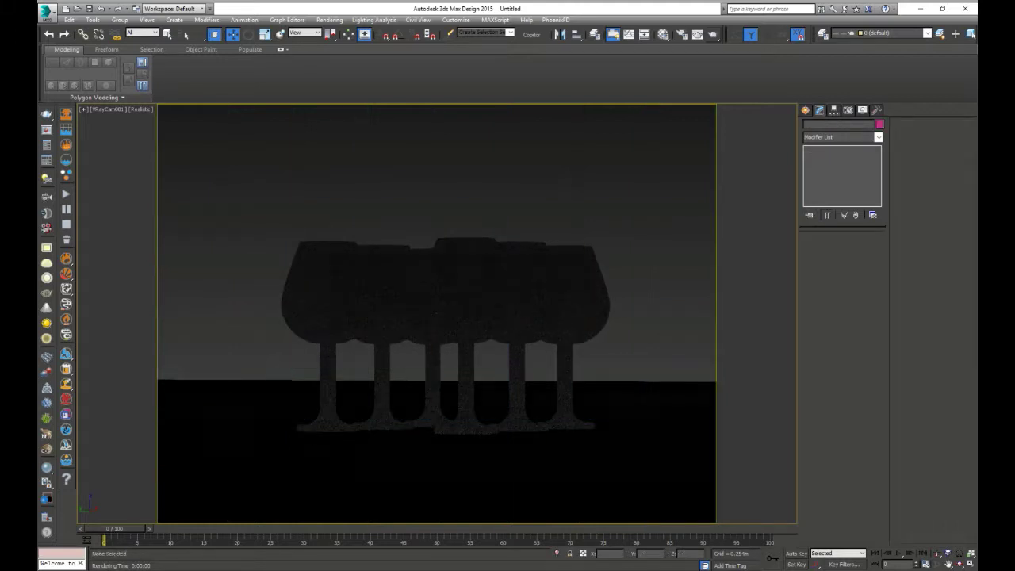
Step: Select VRayLight001 from the scene list and raise its dome texture resolution to 2048
{"action": "key", "text": "h"}
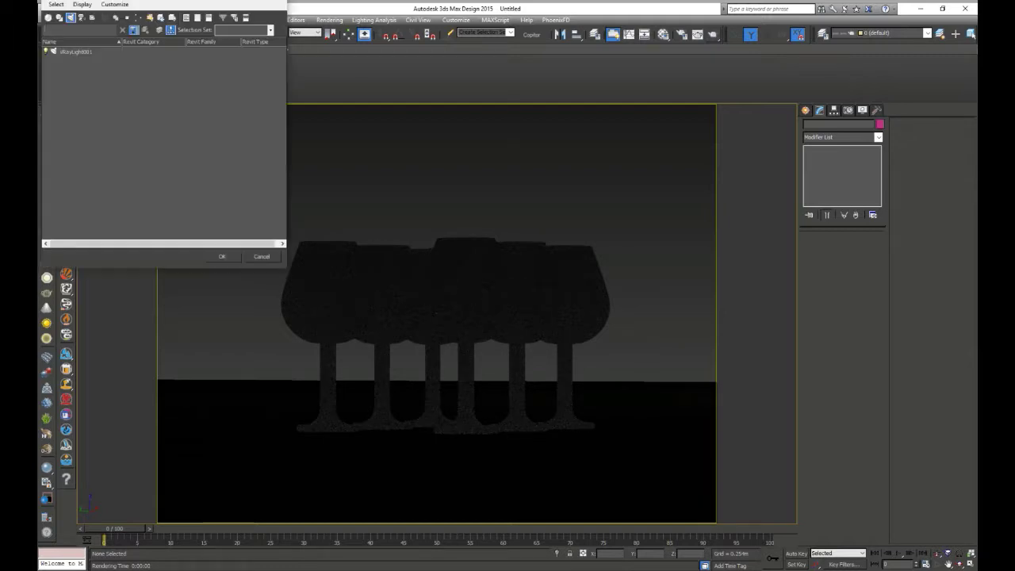
{"action": "left_click", "coordinate": [75, 52]}
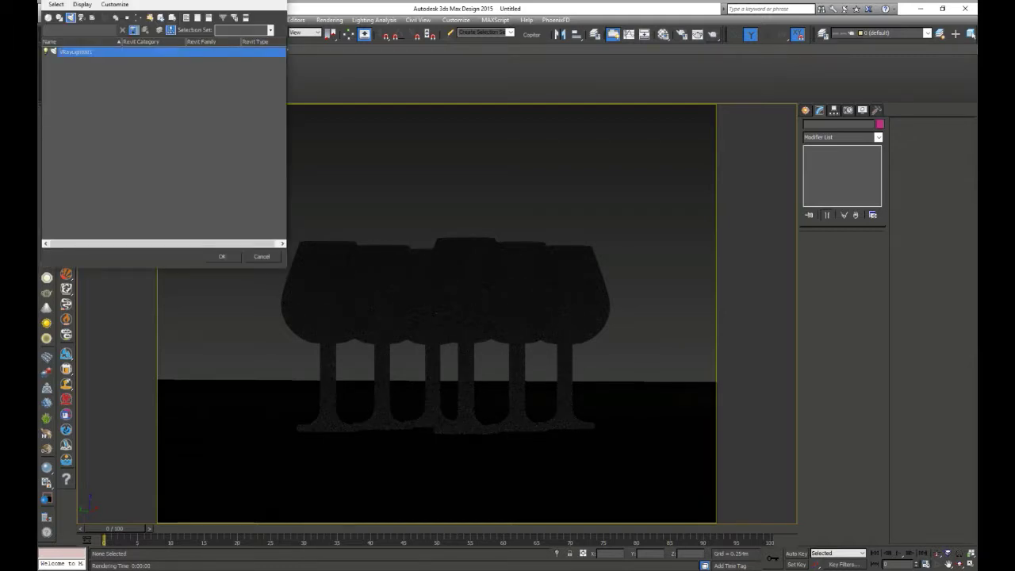
{"action": "key", "text": "Return"}
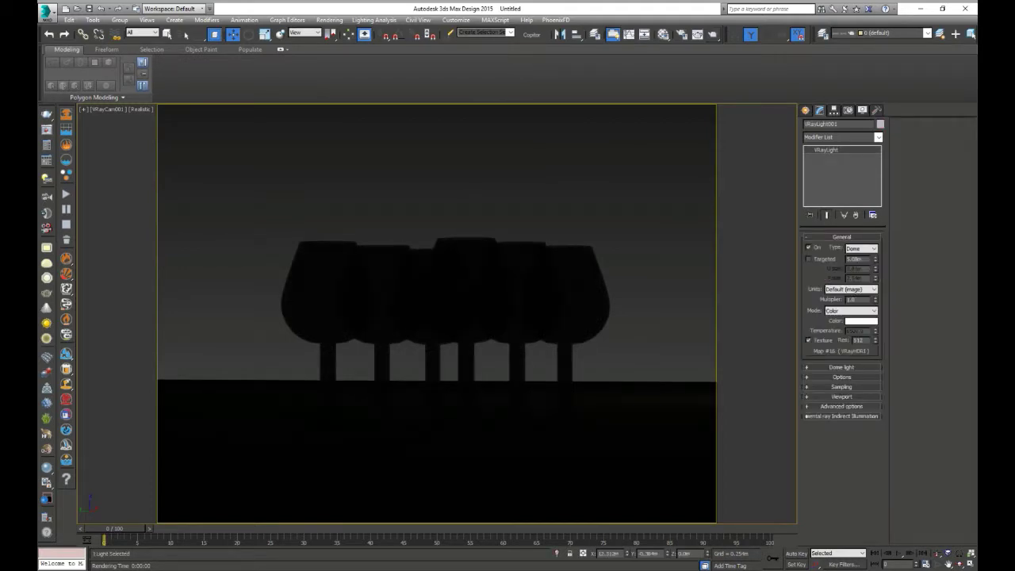
{"action": "type", "text": "2"}
{"action": "key", "text": "Return"}
{"action": "type", "text": "2"}
{"action": "left_click", "coordinate": [841, 367]}
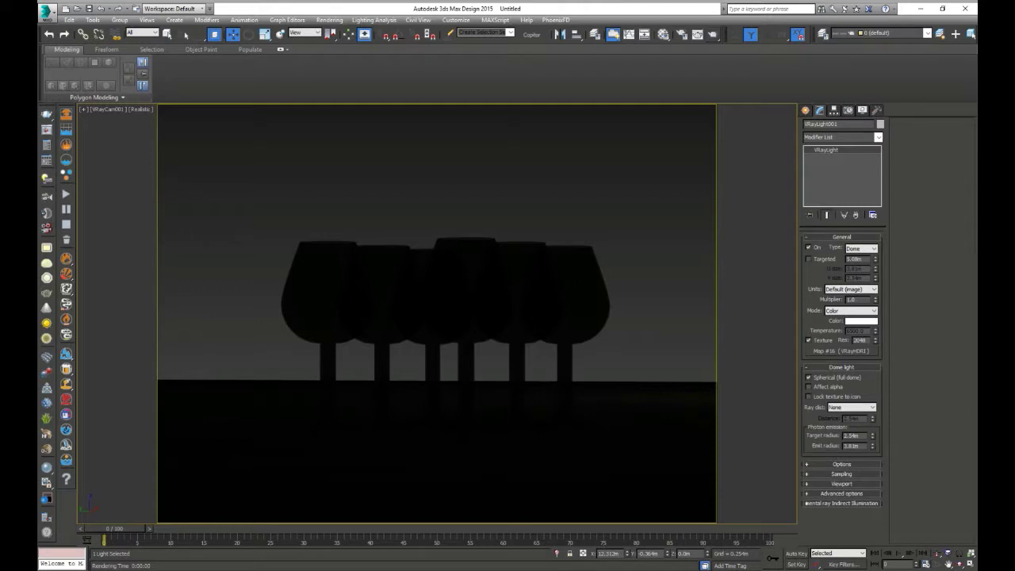
{"action": "left_click", "coordinate": [841, 367]}
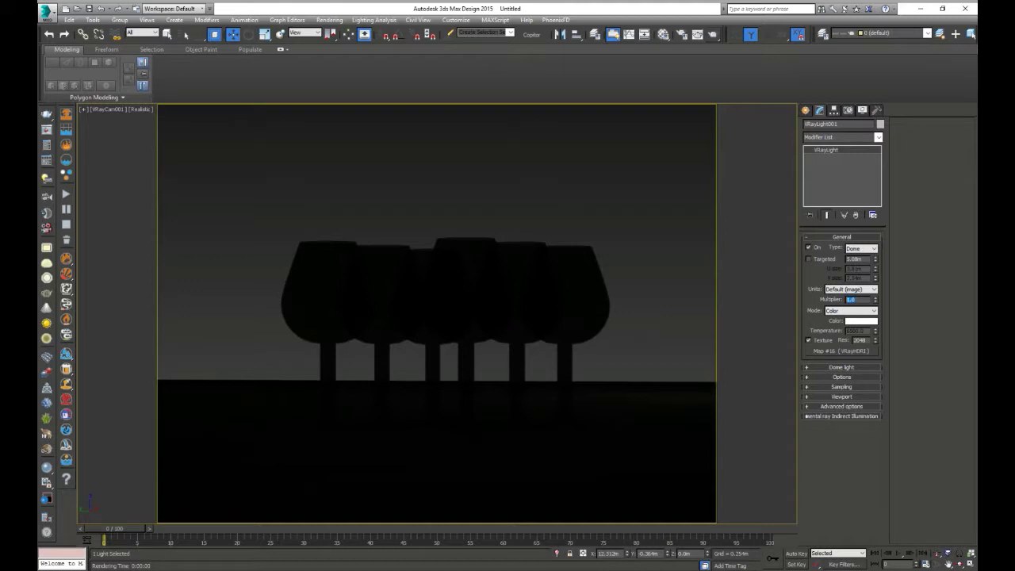
{"action": "type", "text": "1"}
{"action": "key", "text": "ctrl+d"}
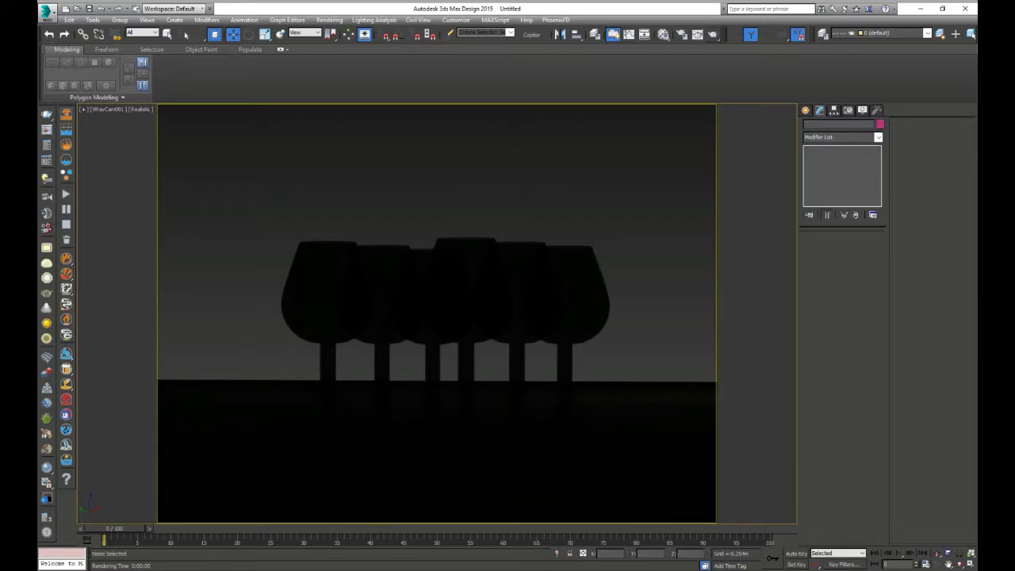
Step: Select the floor plane and switch the viewport to Shaded display
{"action": "left_click", "coordinate": [662, 34]}
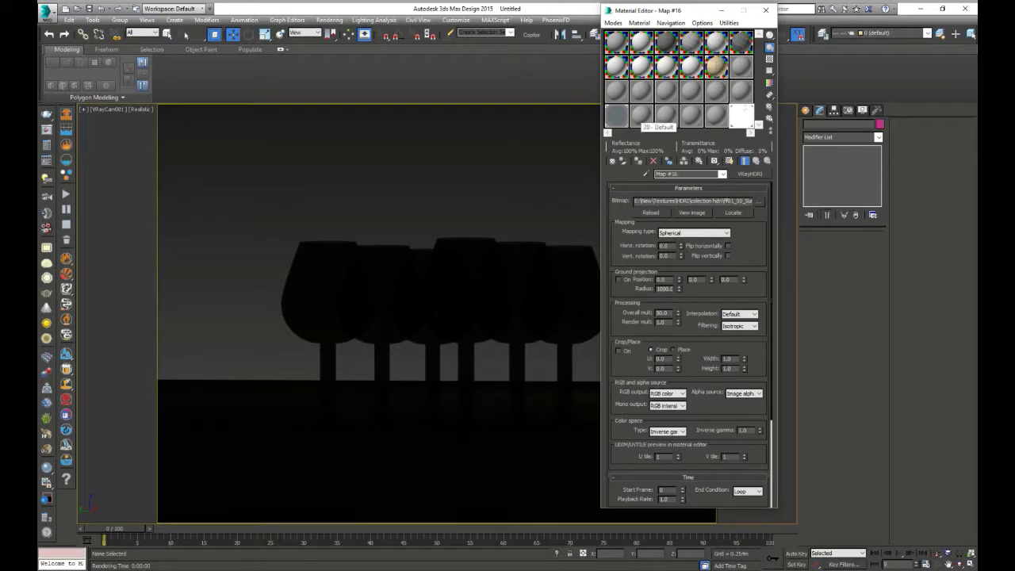
{"action": "left_click", "coordinate": [538, 420]}
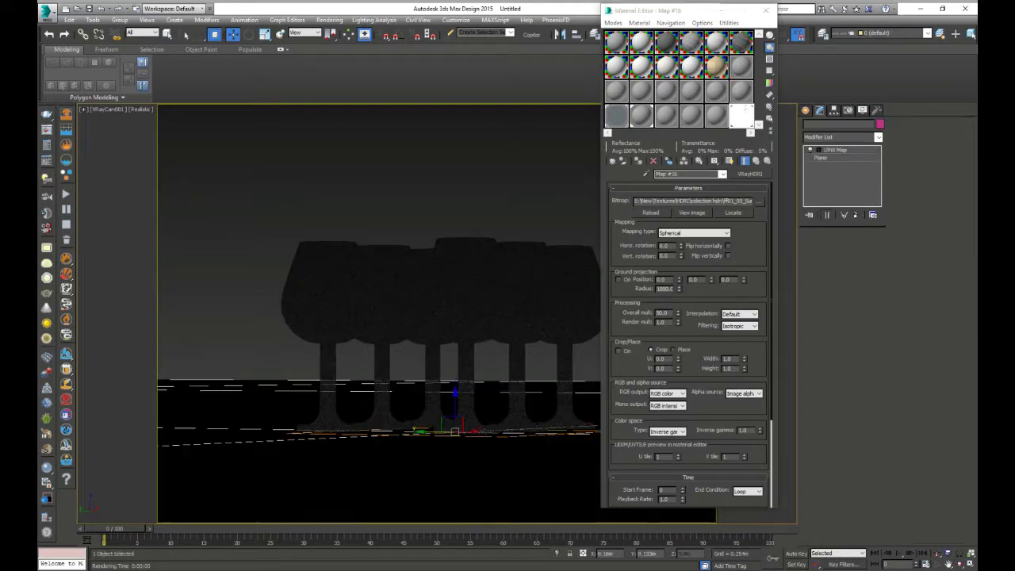
{"action": "left_click", "coordinate": [141, 108]}
{"action": "left_click", "coordinate": [158, 129]}
Step: Apply the Leather template to the floor's 20 - Default material and render the scene
{"action": "left_click", "coordinate": [640, 116]}
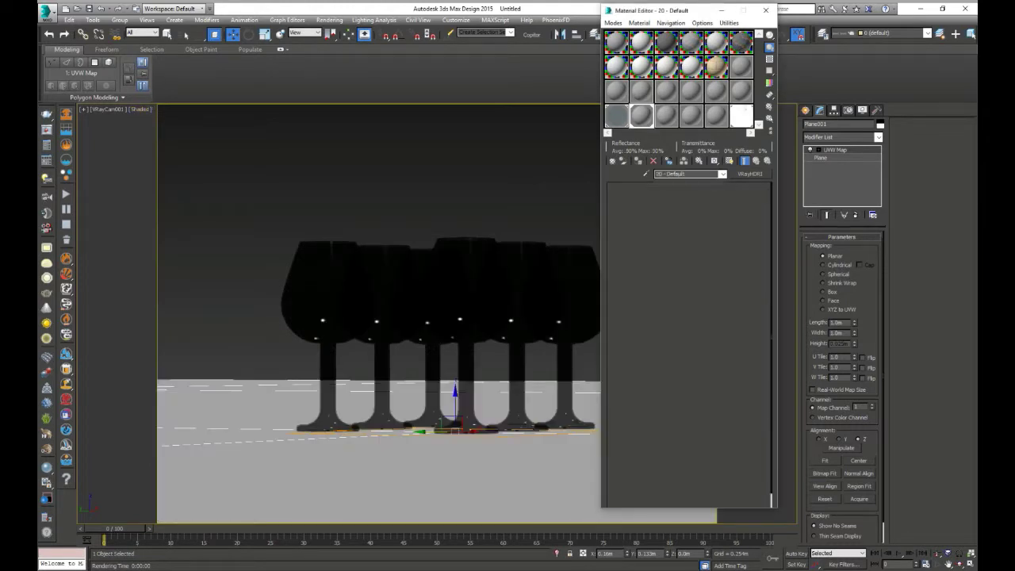
{"action": "left_click", "coordinate": [725, 196]}
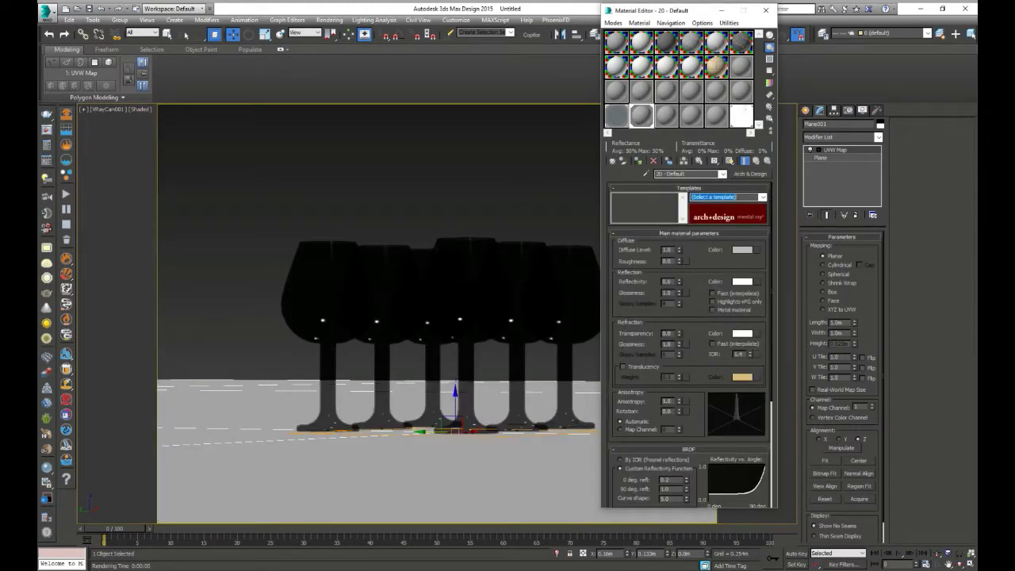
{"action": "left_click", "coordinate": [726, 196]}
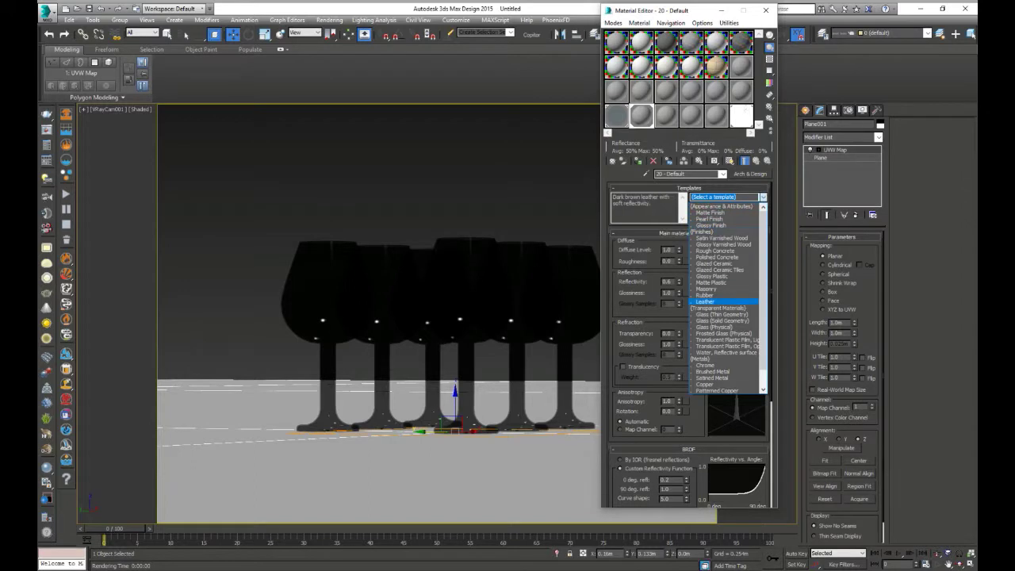
{"action": "key", "text": "Return"}
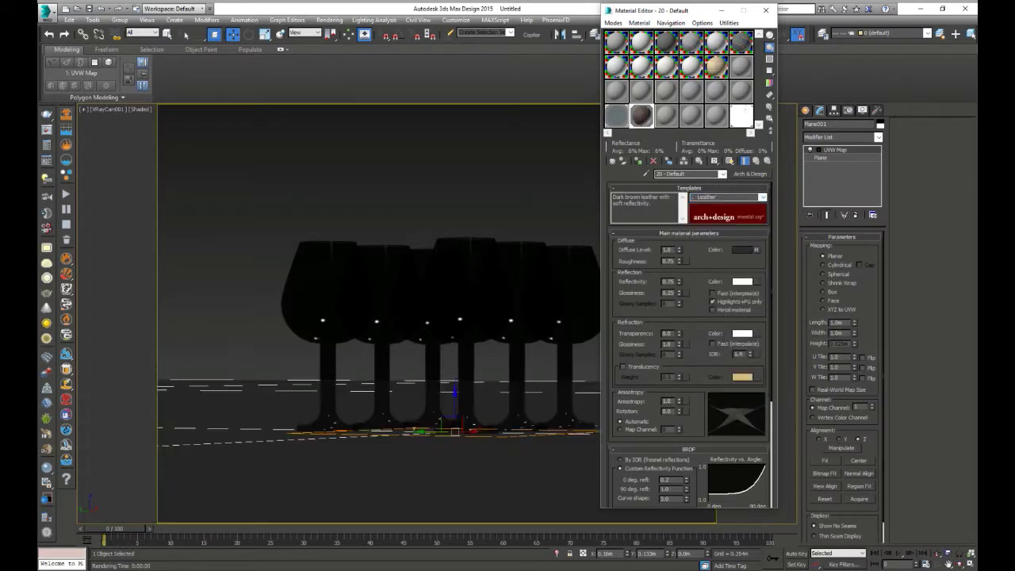
{"action": "double_click", "coordinate": [640, 116]}
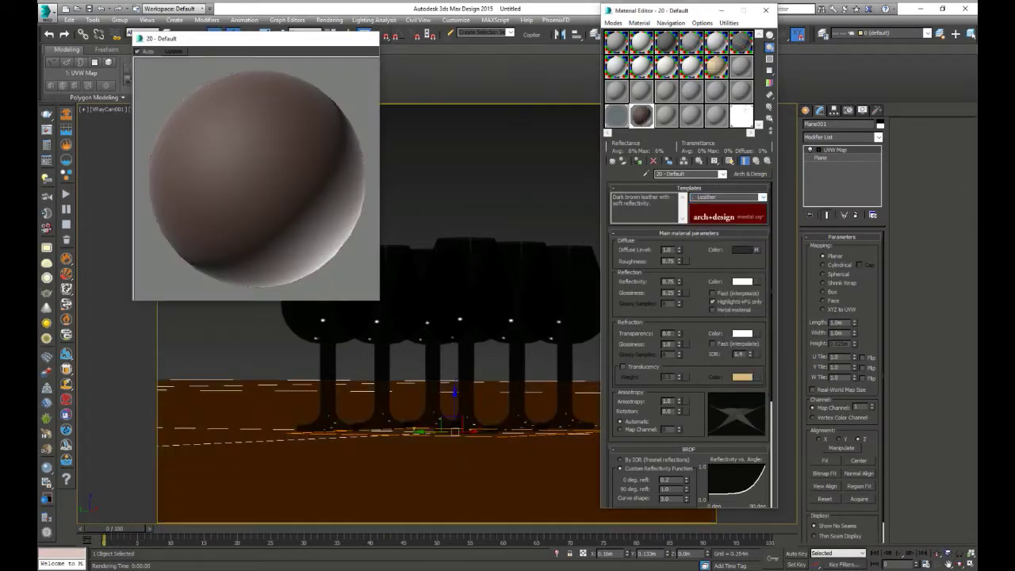
{"action": "key", "text": "m"}
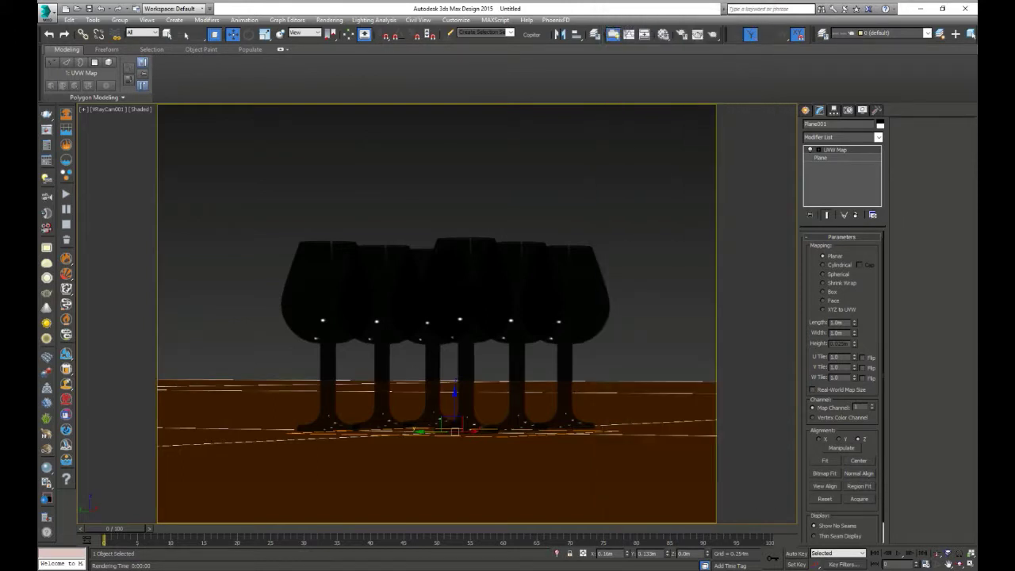
{"action": "key", "text": "ctrl+d"}
{"action": "left_click", "coordinate": [712, 34]}
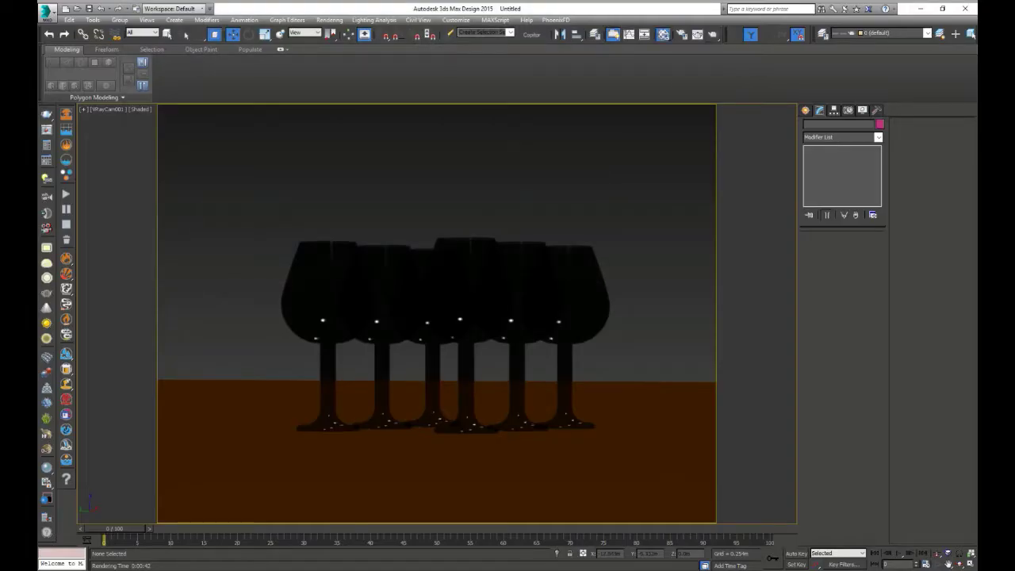
Step: Set the VRayHDRI Map #16 inverse gamma to 0.75 and render the glasses again
{"action": "left_click", "coordinate": [663, 34]}
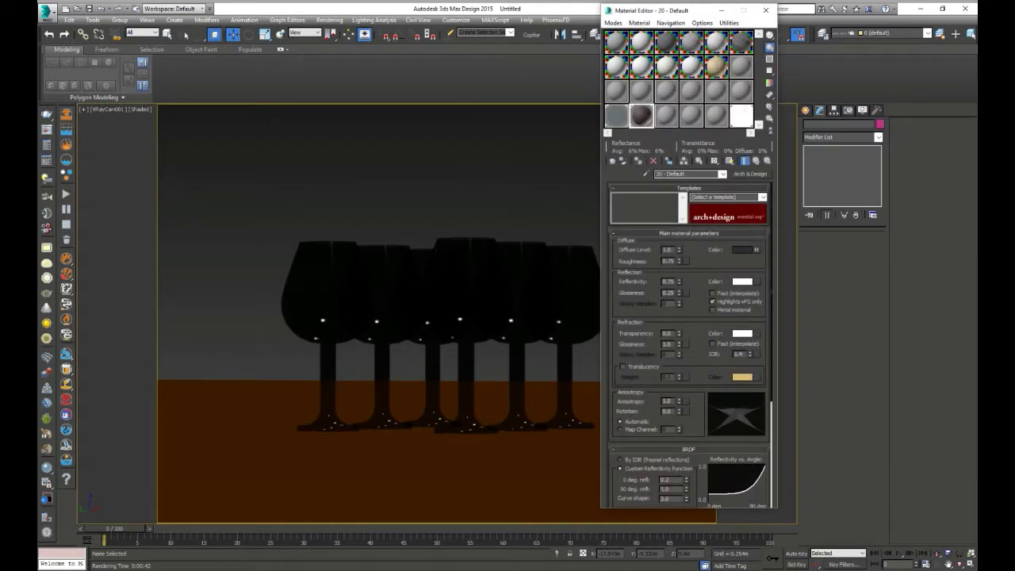
{"action": "left_click", "coordinate": [616, 115]}
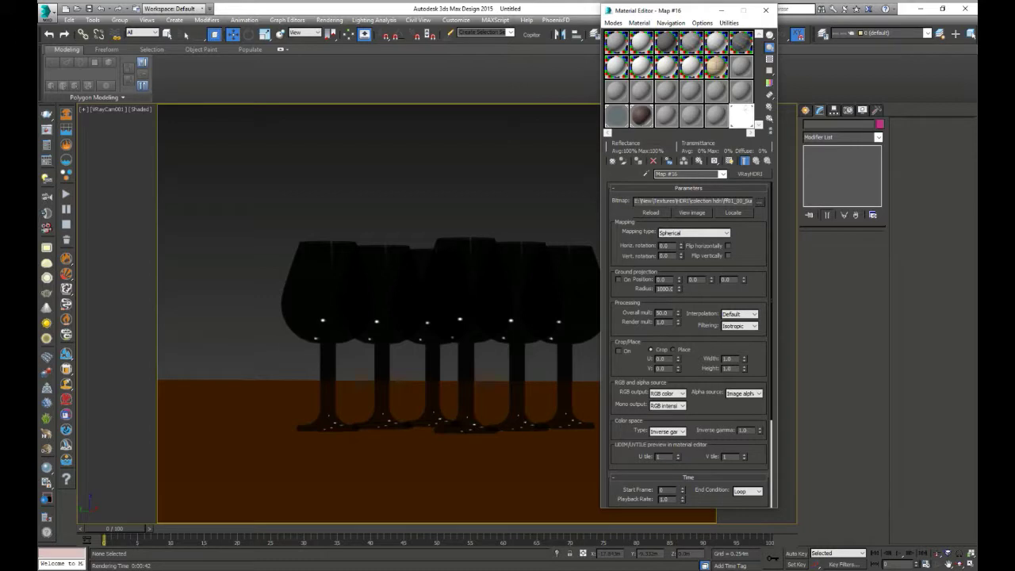
{"action": "type", "text": "2"}
{"action": "type", "text": "5"}
{"action": "key", "text": "Return"}
{"action": "left_click", "coordinate": [765, 9]}
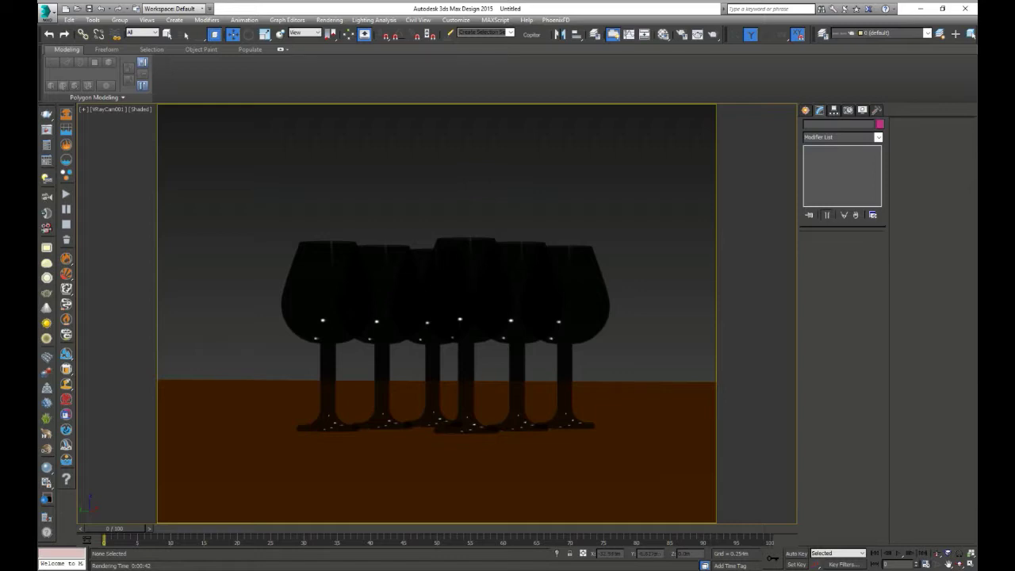
{"action": "left_click", "coordinate": [712, 35]}
{"action": "left_click", "coordinate": [140, 109]}
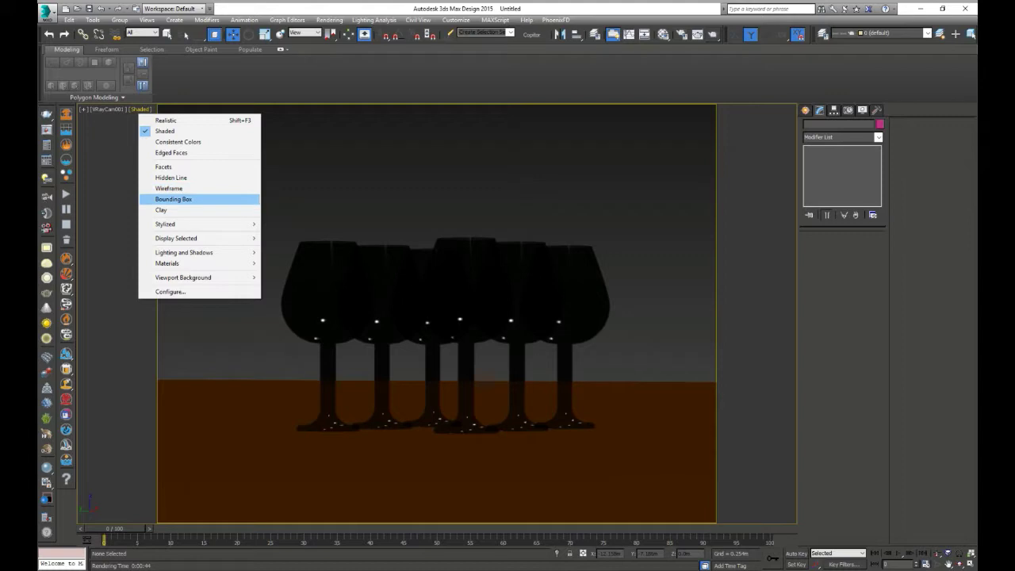
Step: Switch the viewport to Clay shading and delete the second, fifth and hidden centre glasses
{"action": "left_click", "coordinate": [166, 210]}
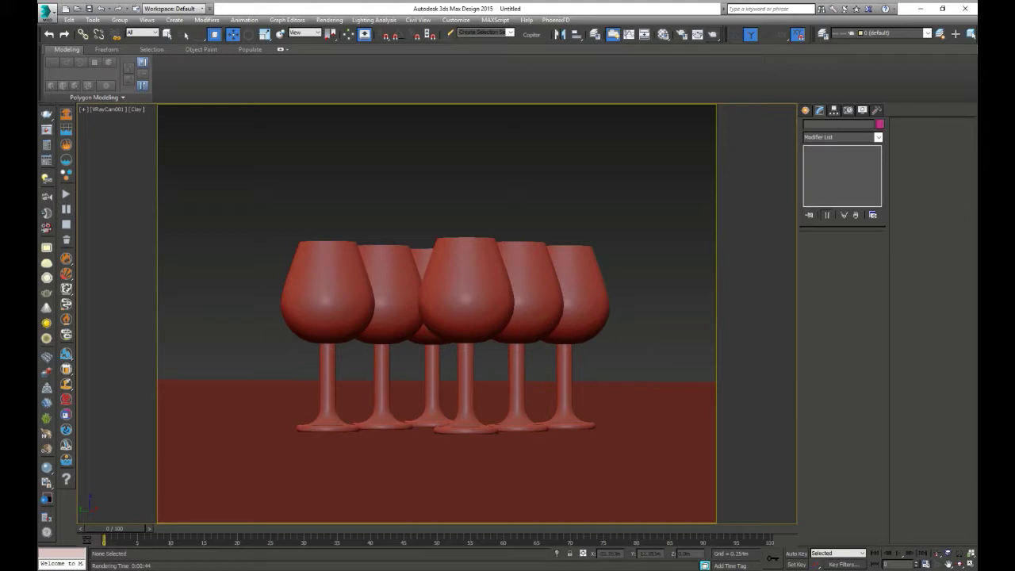
{"action": "left_click", "coordinate": [388, 302]}
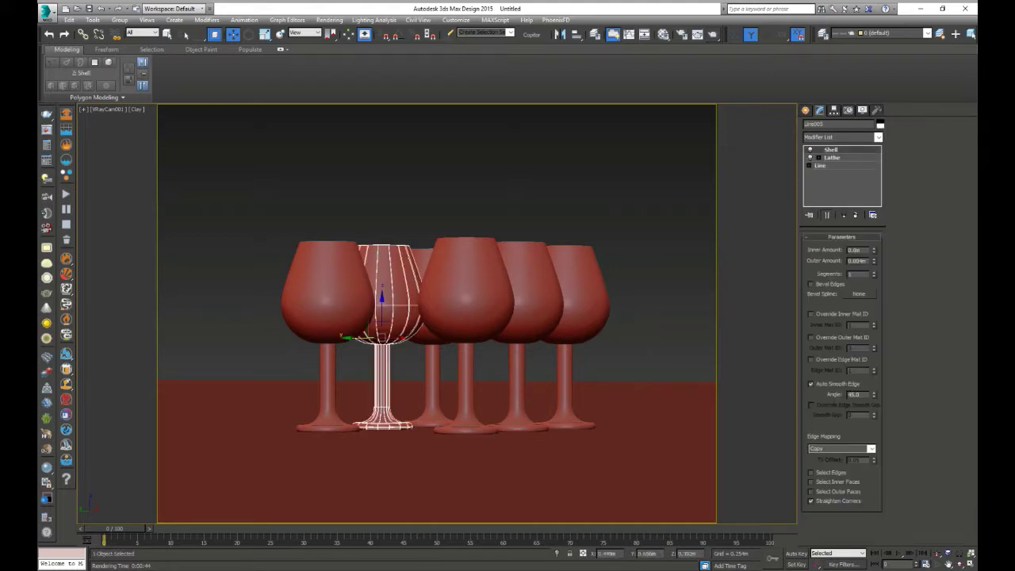
{"action": "key", "text": "Delete"}
{"action": "left_click", "coordinate": [519, 293]}
{"action": "key", "text": "Delete"}
{"action": "left_click", "coordinate": [404, 293]}
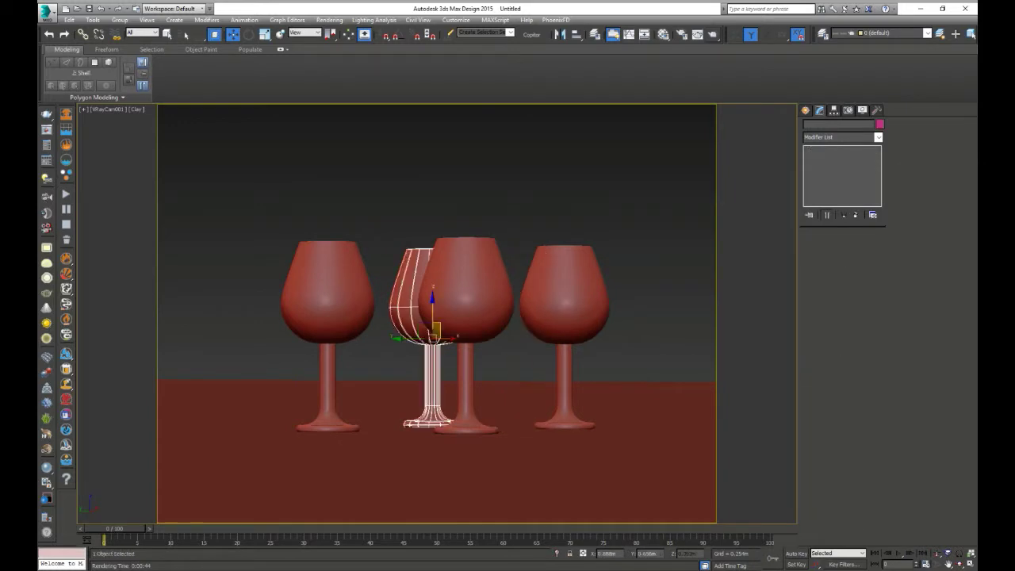
{"action": "key", "text": "Delete"}
Step: Delete the rightmost and middle glasses, then select the remaining leftmost glass
{"action": "left_click", "coordinate": [565, 301]}
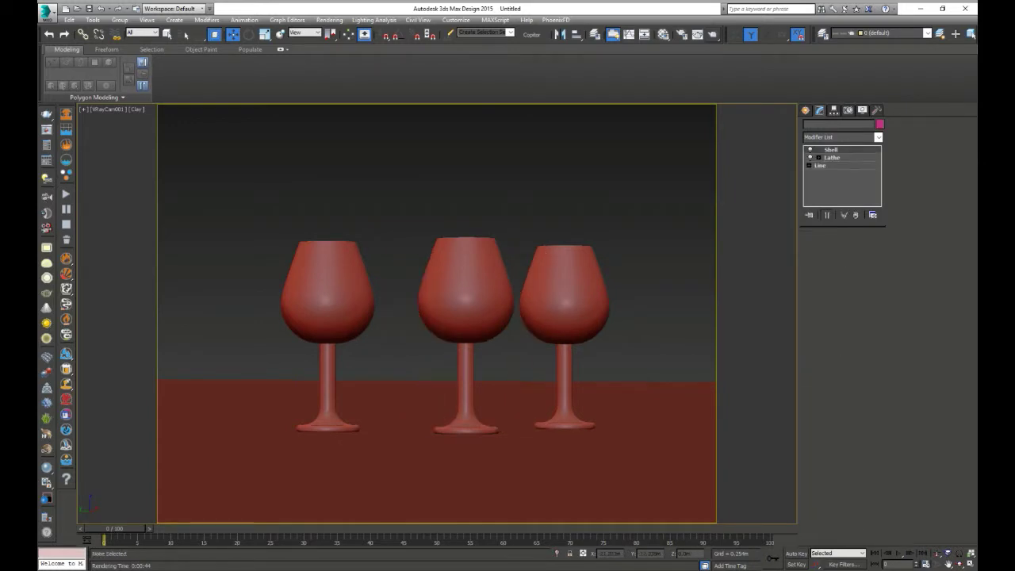
{"action": "key", "text": "Delete"}
{"action": "left_click", "coordinate": [466, 301]}
{"action": "key", "text": "Delete"}
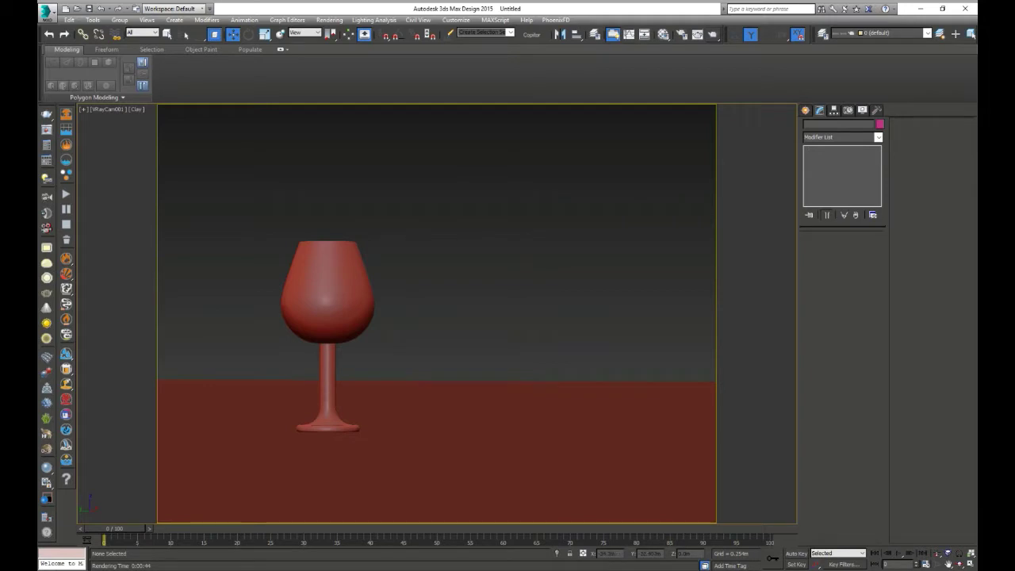
{"action": "left_click", "coordinate": [327, 301]}
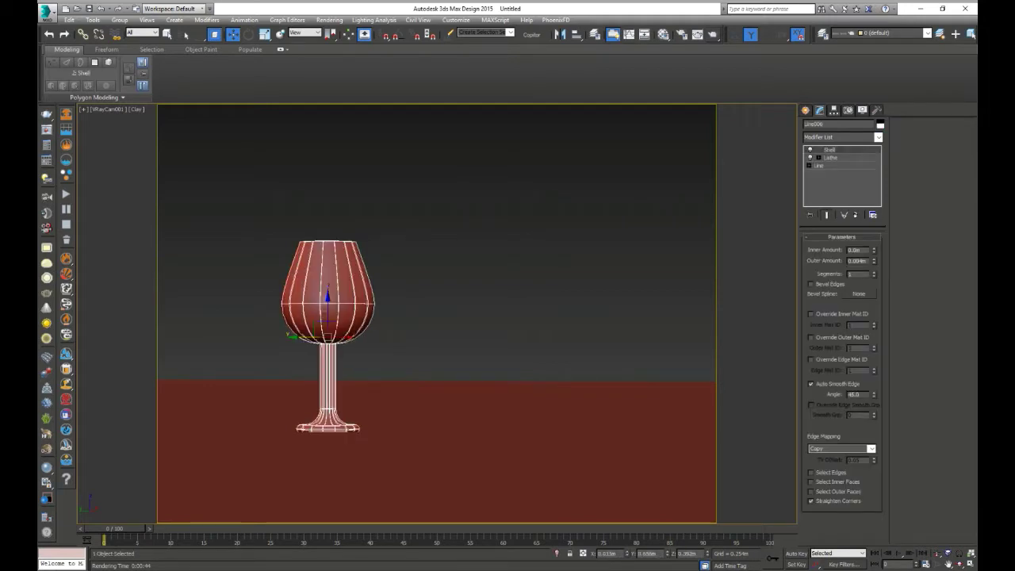
Step: Clone the glass as an instance to the right, tip it on its side and lower it to the floor
{"action": "left_click_drag", "start_coordinate": [327, 313], "coordinate": [478, 313], "text": "shift"}
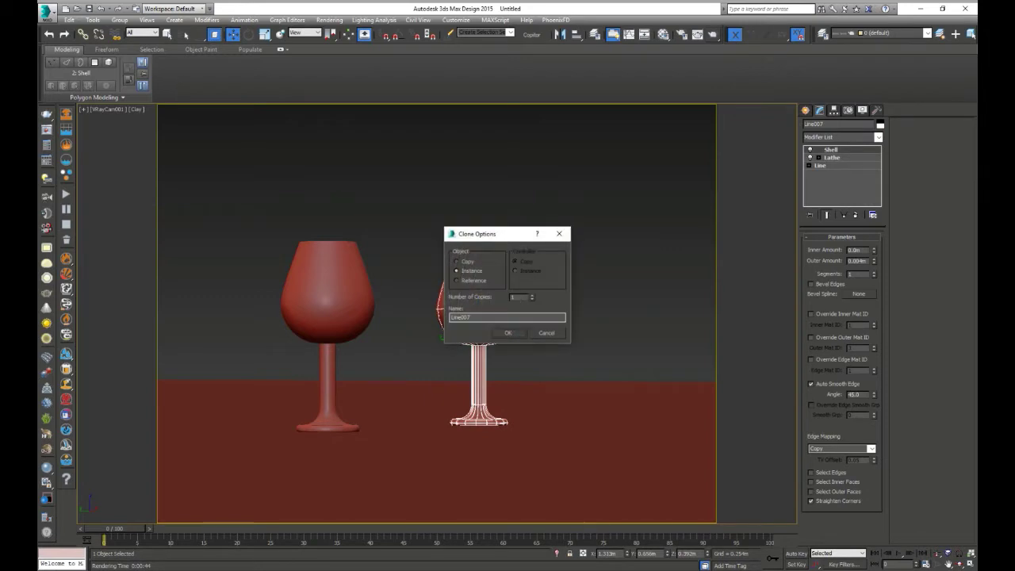
{"action": "key", "text": "Return"}
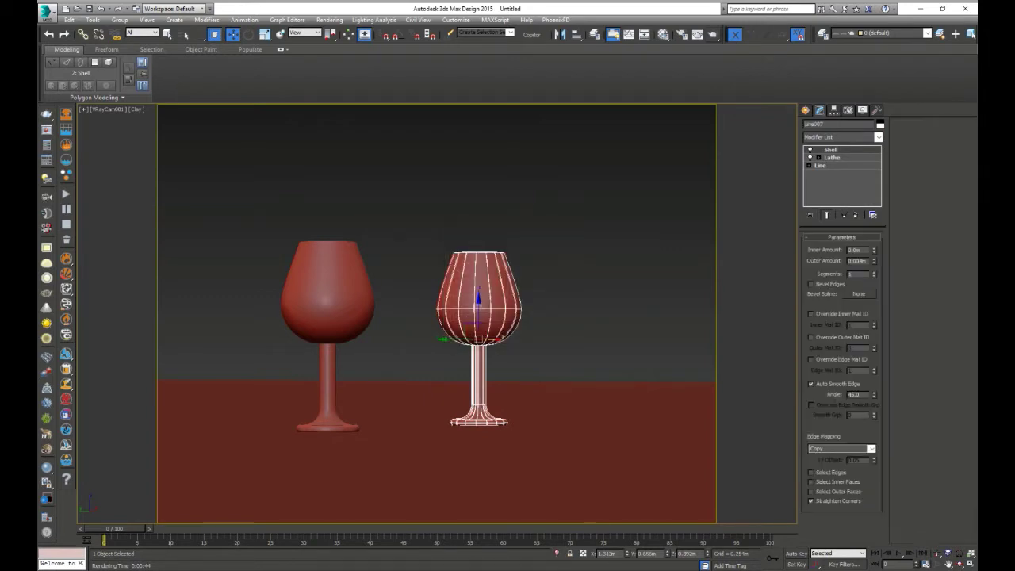
{"action": "key", "text": "e"}
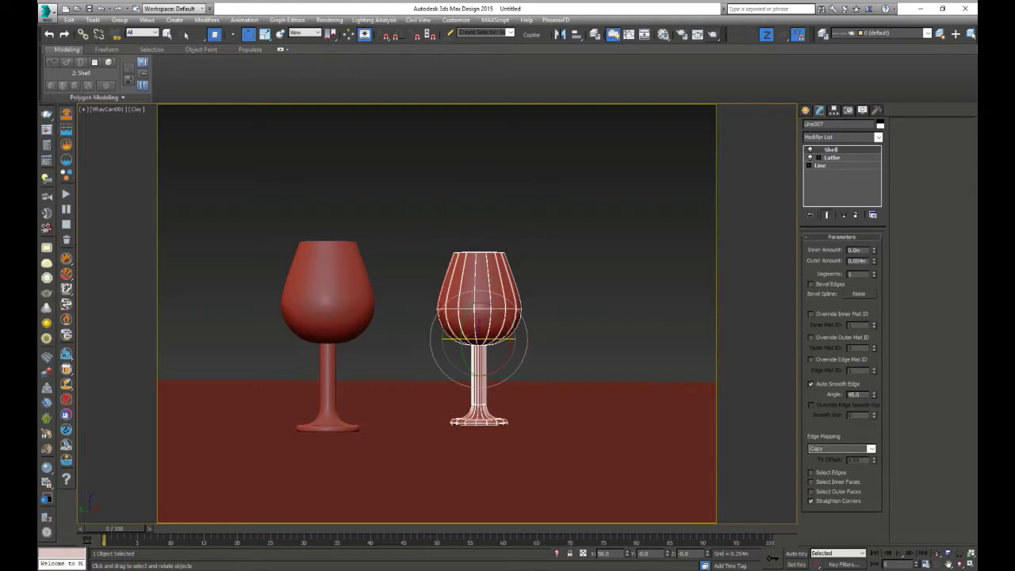
{"action": "left_click_drag", "start_coordinate": [478, 339], "coordinate": [509, 349]}
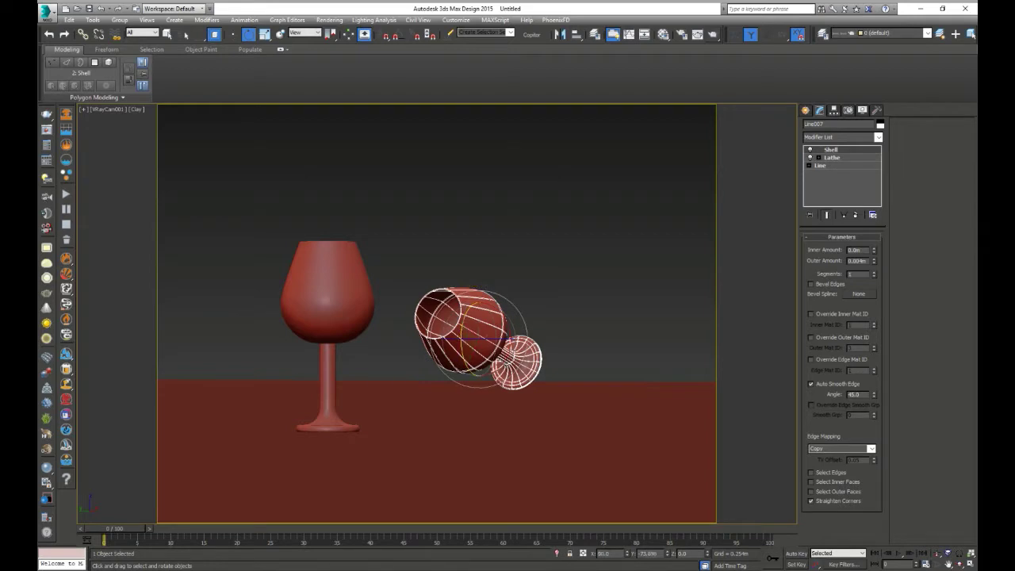
{"action": "left_click_drag", "start_coordinate": [508, 349], "coordinate": [517, 351]}
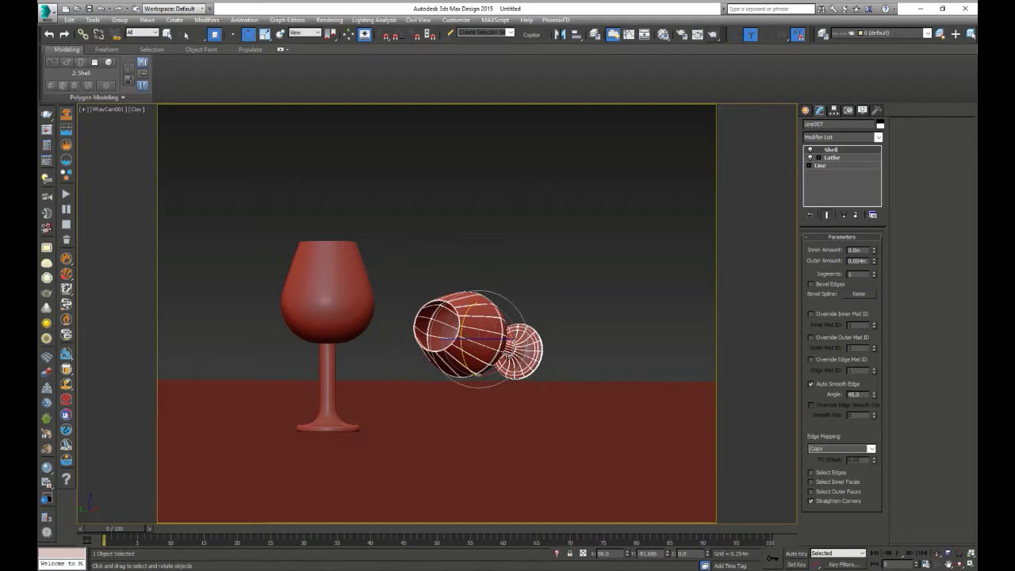
{"action": "key", "text": "w"}
{"action": "left_click_drag", "start_coordinate": [479, 309], "coordinate": [479, 353]}
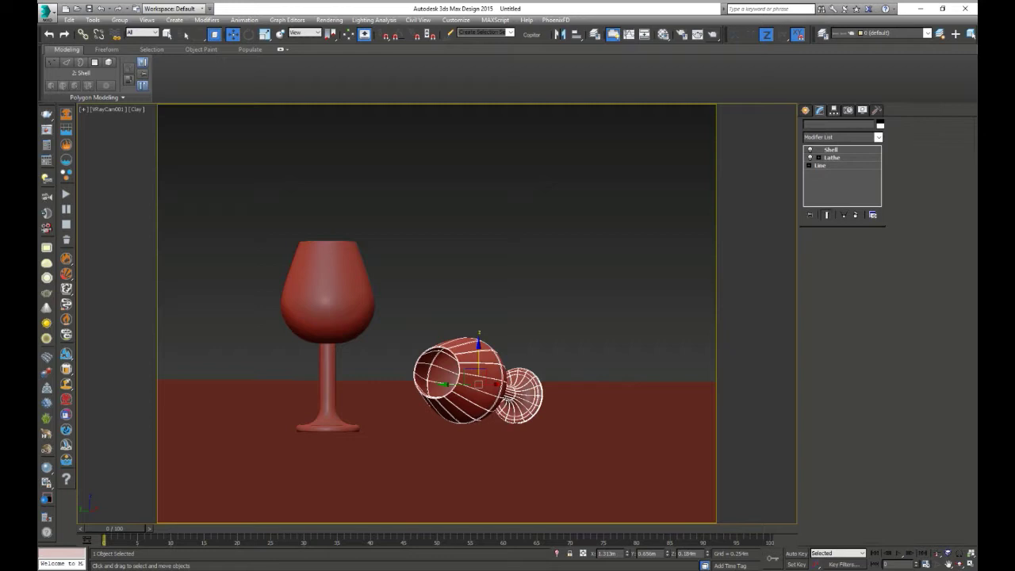
Step: Fine-tune the lying glass's tilt and height so it rests naturally on the floor
{"action": "key", "text": "e"}
{"action": "left_click_drag", "start_coordinate": [478, 420], "coordinate": [466, 420]}
{"action": "key", "text": "w"}
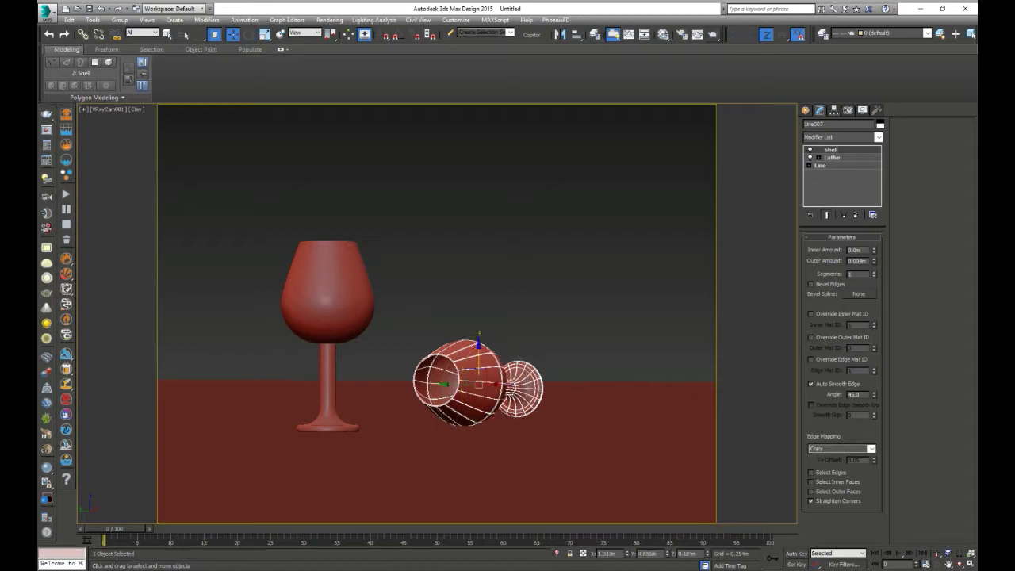
{"action": "left_click_drag", "start_coordinate": [478, 386], "coordinate": [478, 384]}
{"action": "key", "text": "e"}
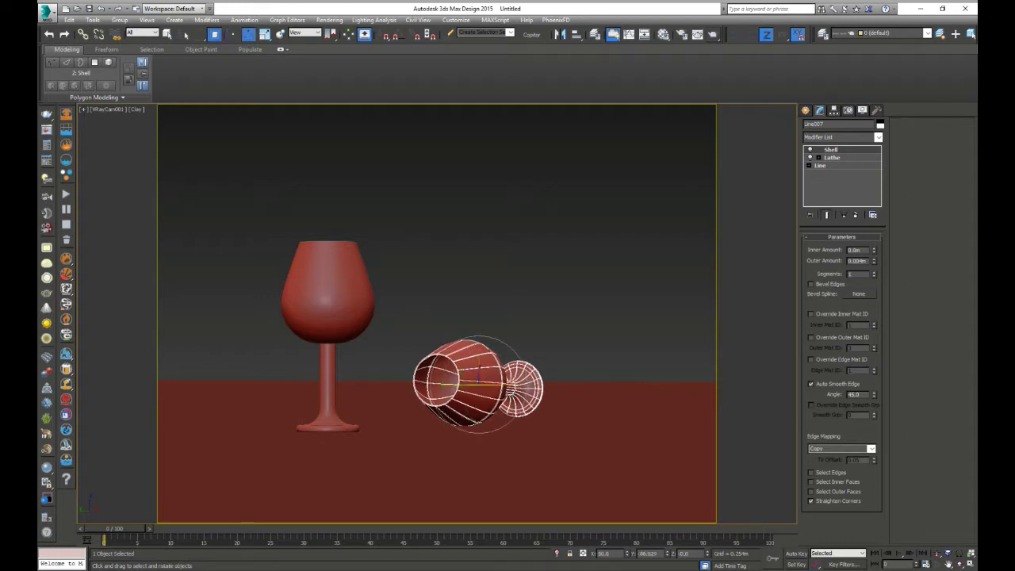
{"action": "left_click_drag", "start_coordinate": [474, 348], "coordinate": [491, 349]}
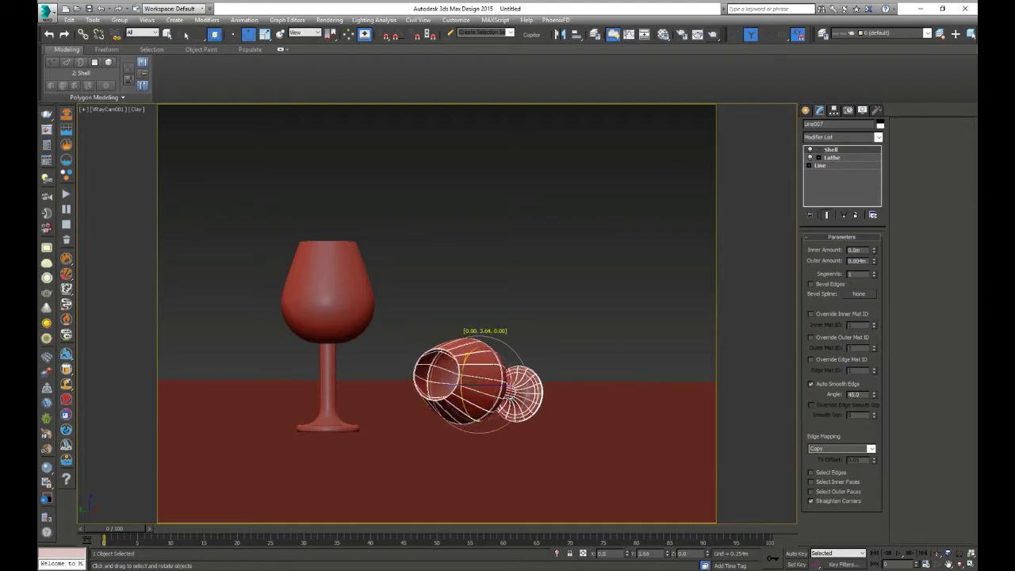
{"action": "left_click_drag", "start_coordinate": [491, 349], "coordinate": [511, 349]}
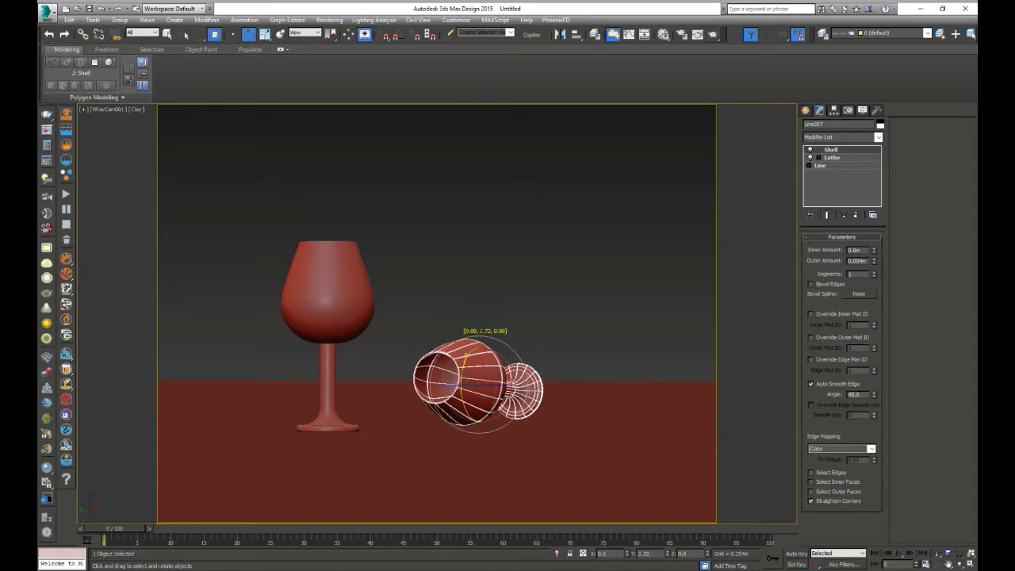
{"action": "key", "text": "w"}
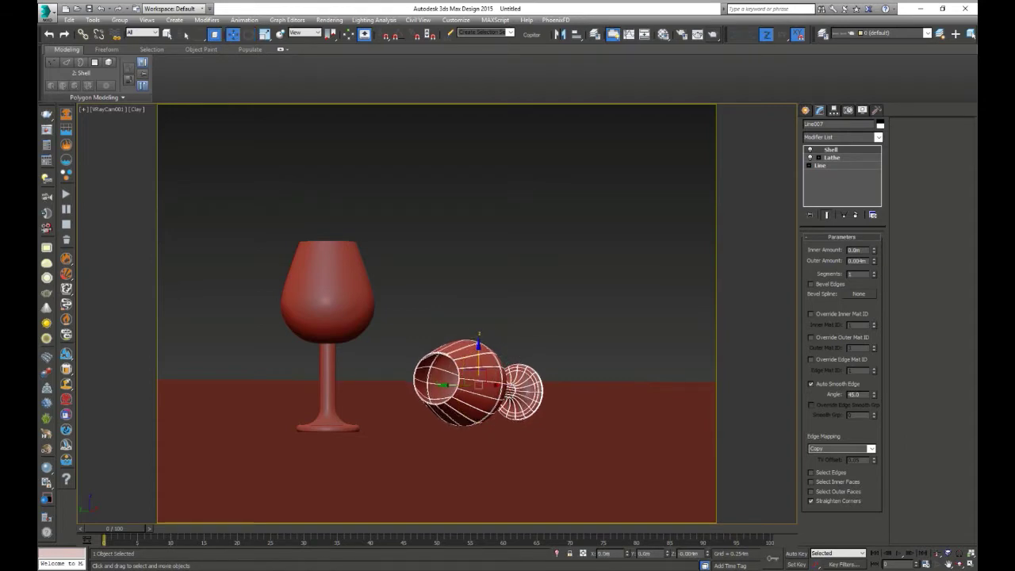
{"action": "left_click", "coordinate": [327, 301]}
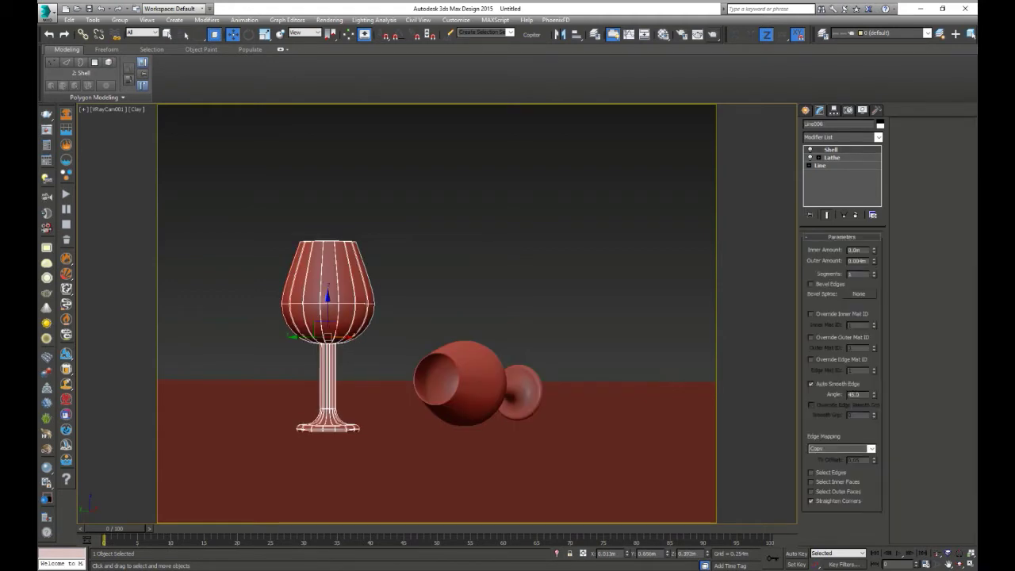
Step: Move the upright glass beside the lying one and apply the Polished Concrete template to 20 - Default
{"action": "left_click_drag", "start_coordinate": [327, 301], "coordinate": [393, 301]}
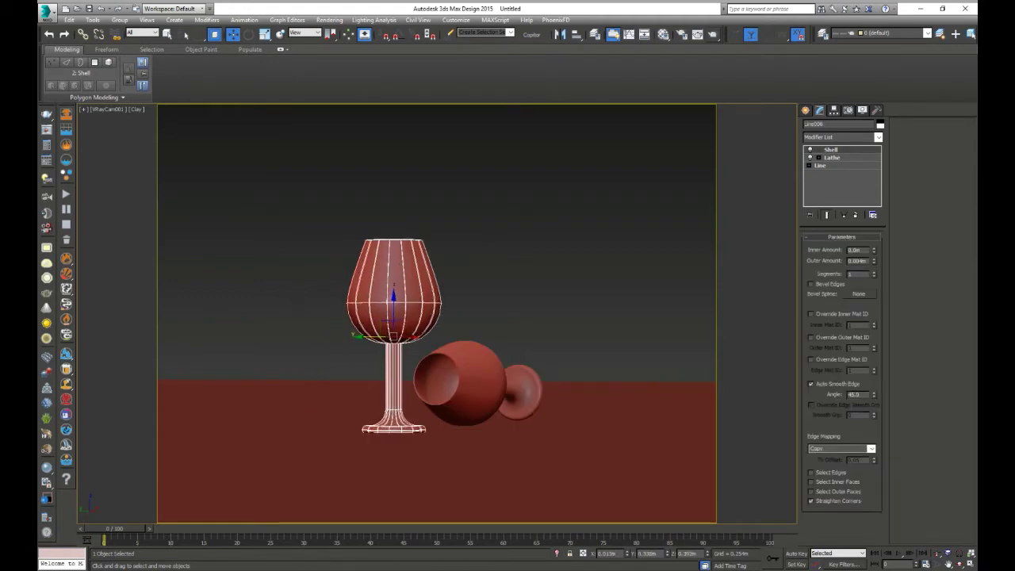
{"action": "left_click", "coordinate": [663, 34]}
{"action": "left_click", "coordinate": [640, 115]}
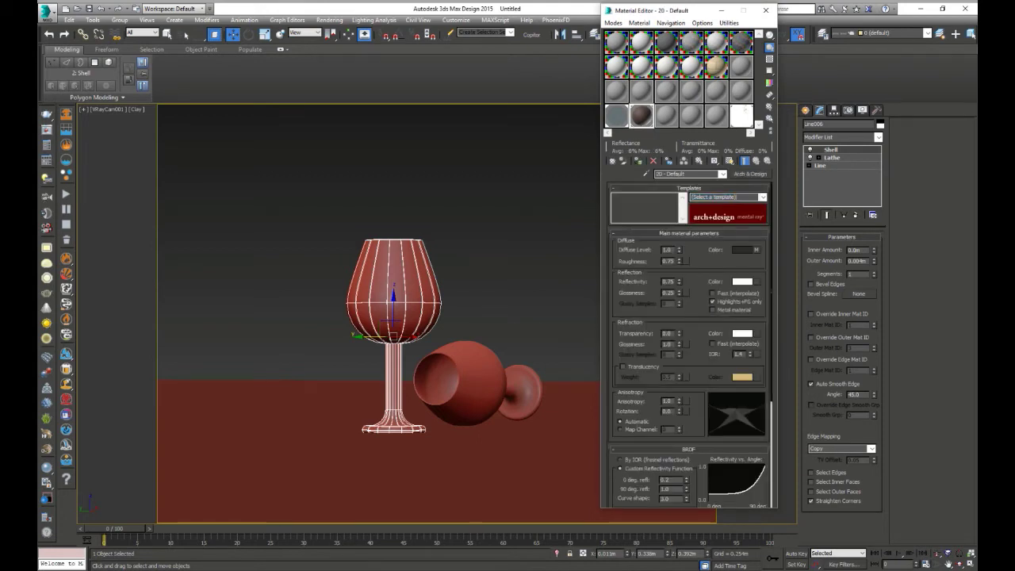
{"action": "left_click", "coordinate": [726, 196]}
{"action": "left_click", "coordinate": [717, 256]}
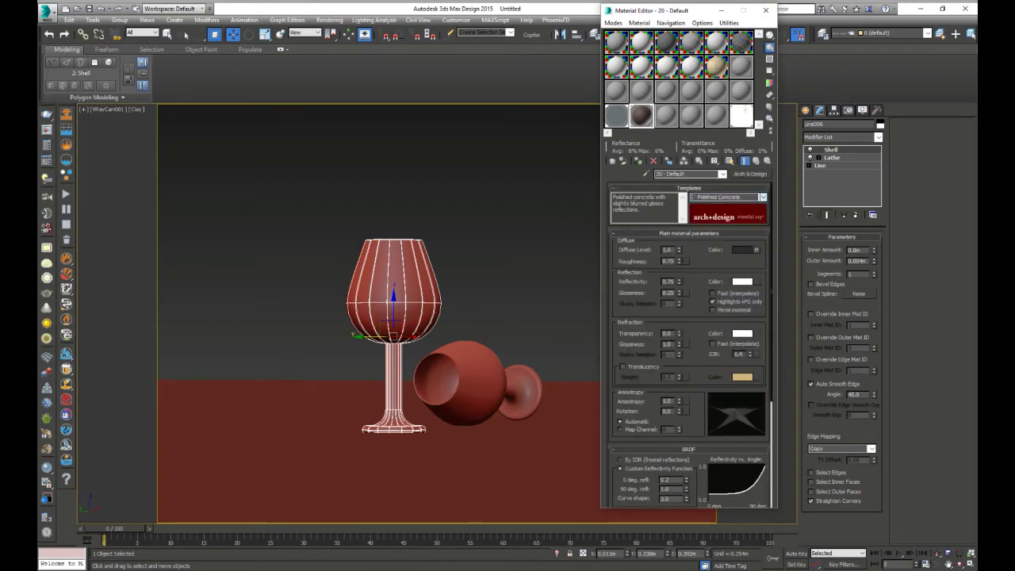
{"action": "double_click", "coordinate": [641, 115]}
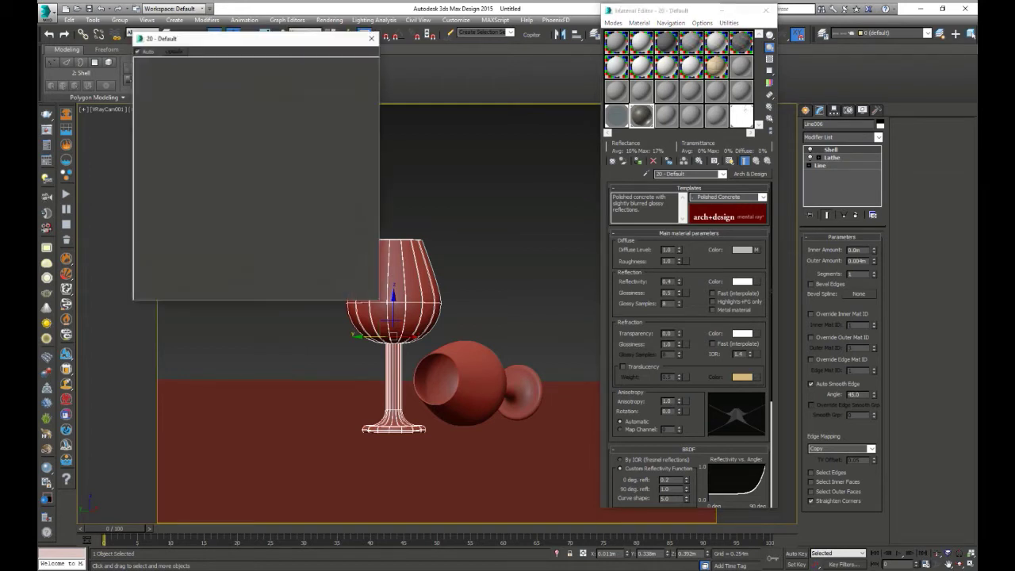
{"action": "left_click", "coordinate": [372, 38]}
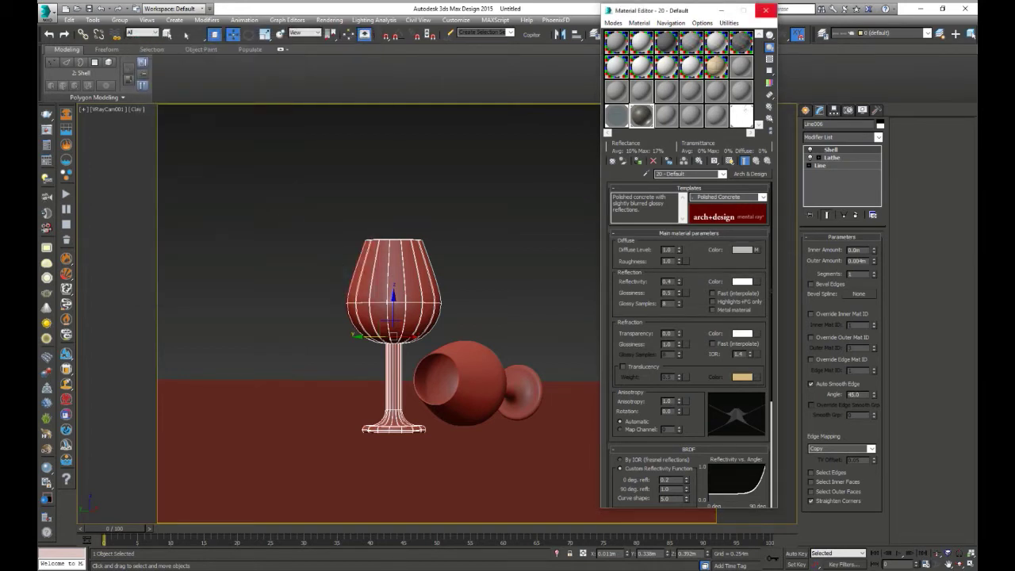
{"action": "left_click", "coordinate": [764, 9]}
{"action": "key", "text": "ctrl+d"}
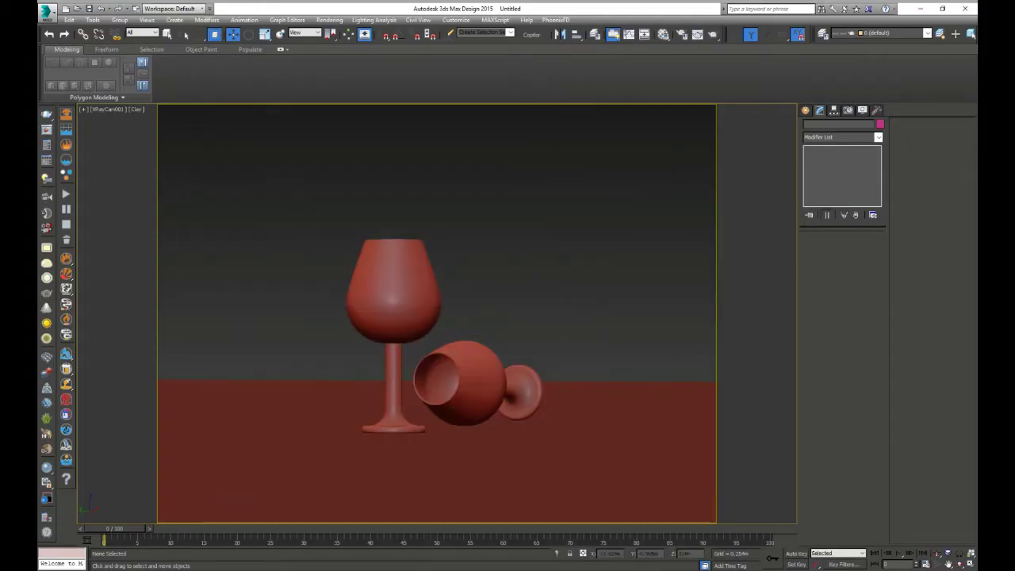
Step: Render the scene in V-Ray to preview the upright and toppled glasses
{"action": "left_click", "coordinate": [711, 35]}
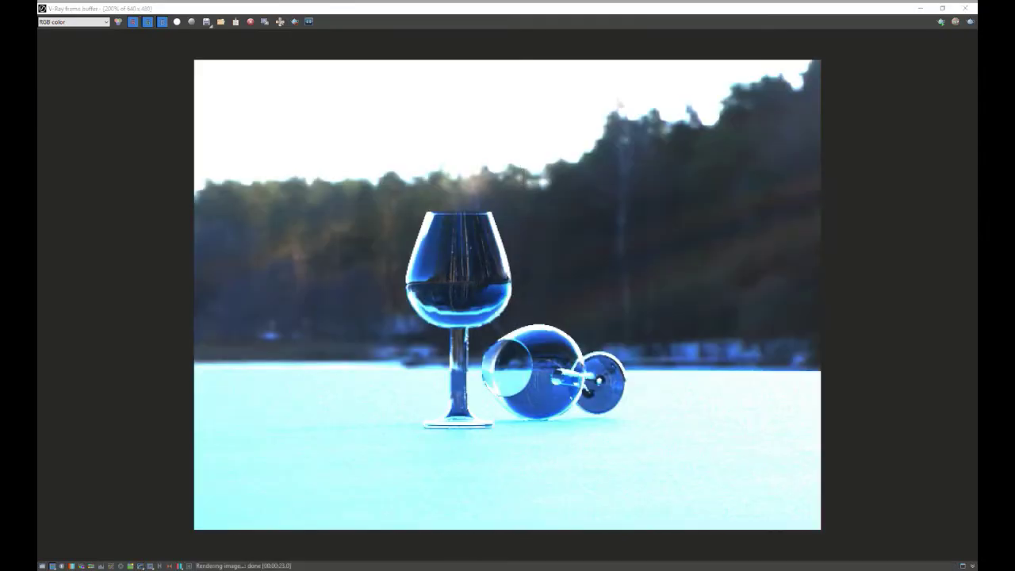